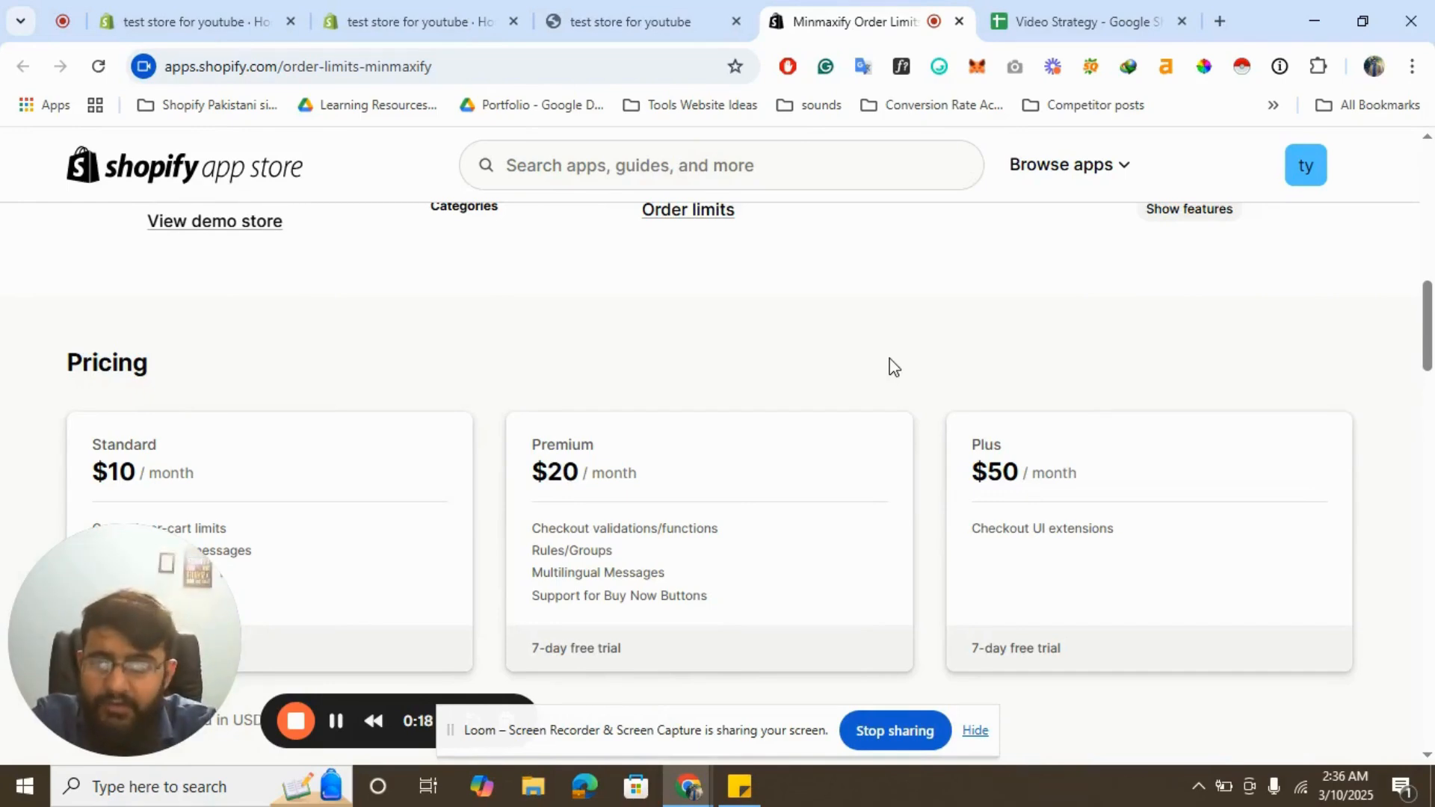
# - Review the Minmaxify Order Limits app listing and its pricing plans in the app store
pyautogui.scroll(7, 919, 426)
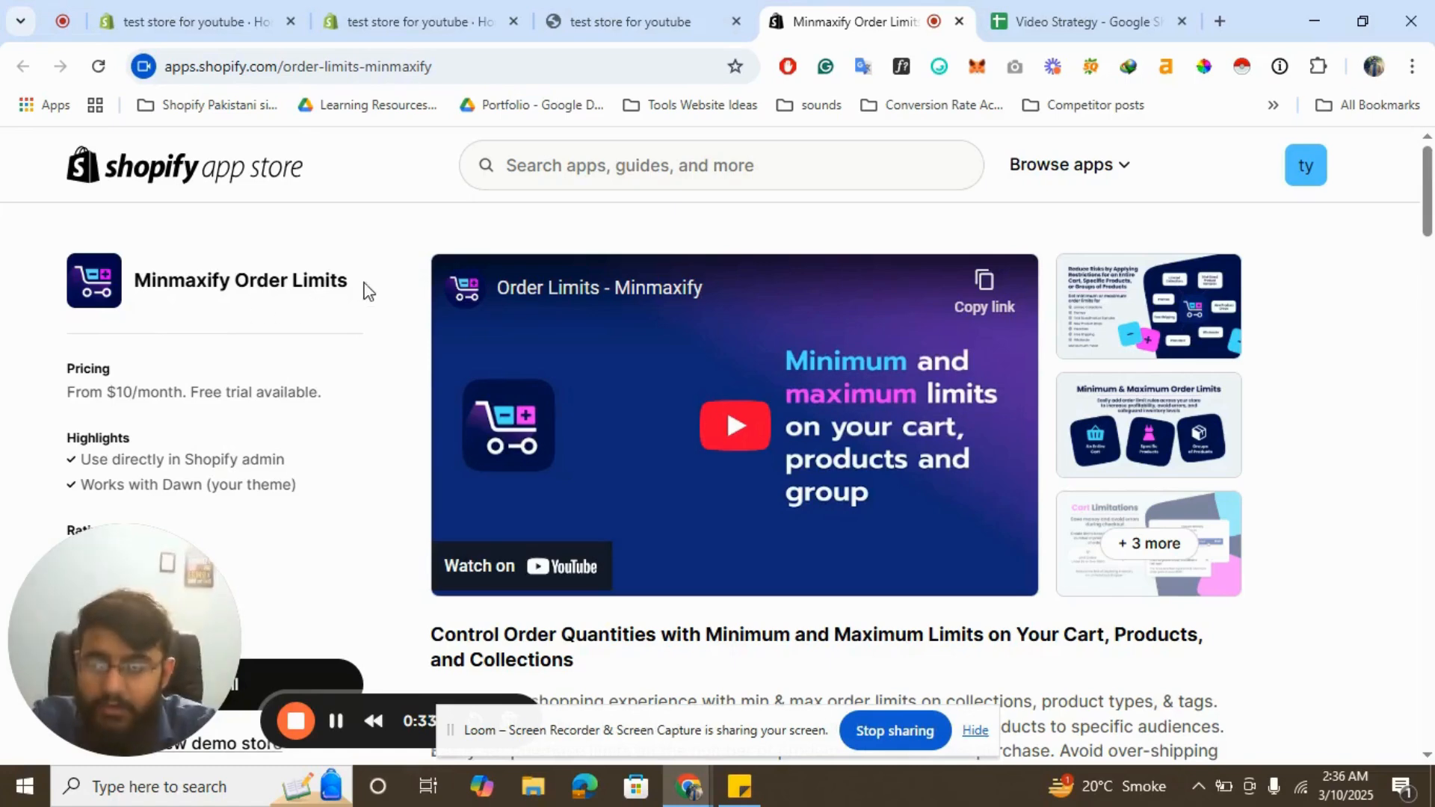
pyautogui.scroll(5, 108, 308)
pyautogui.scroll(-5, 108, 308)
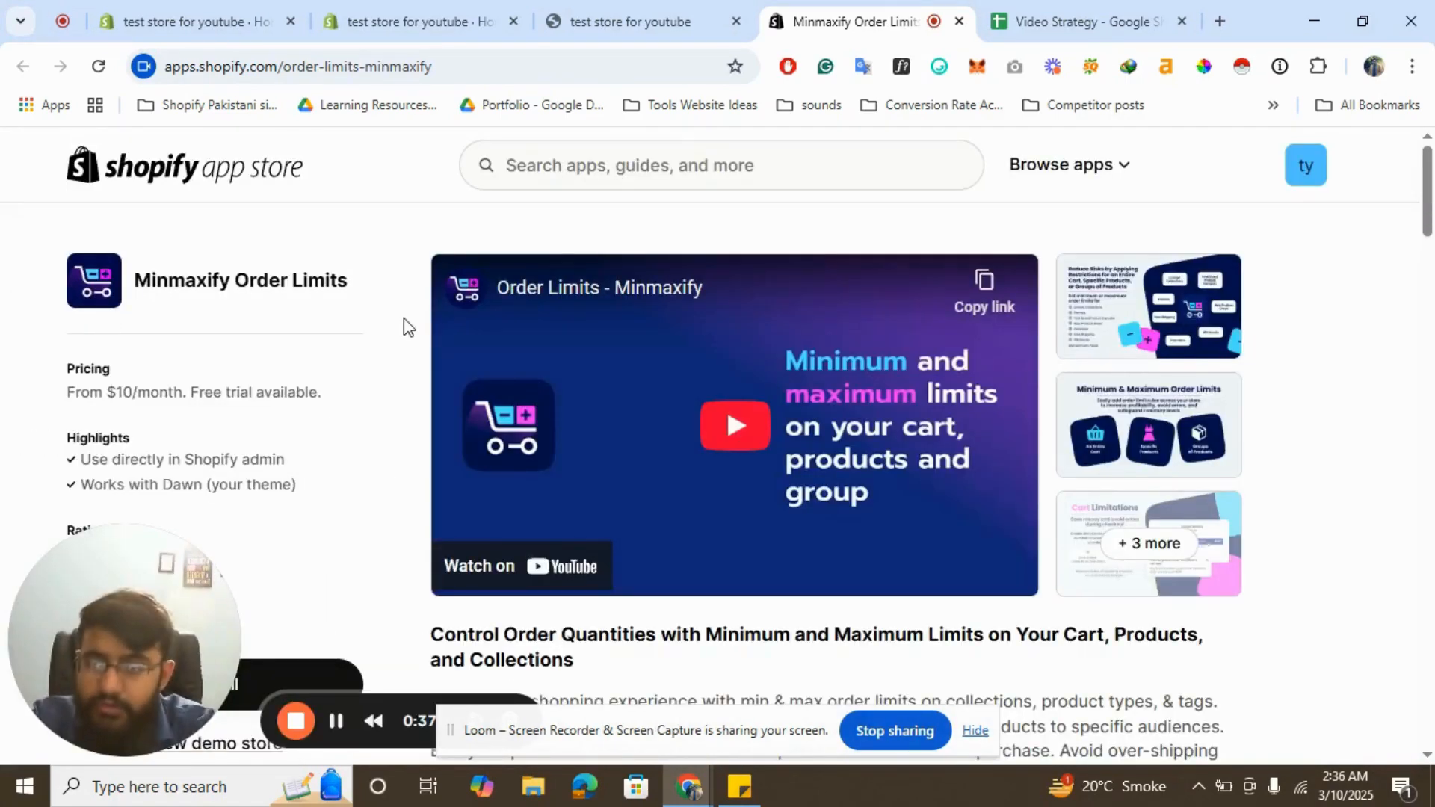
pyautogui.scroll(-15, 404, 317)
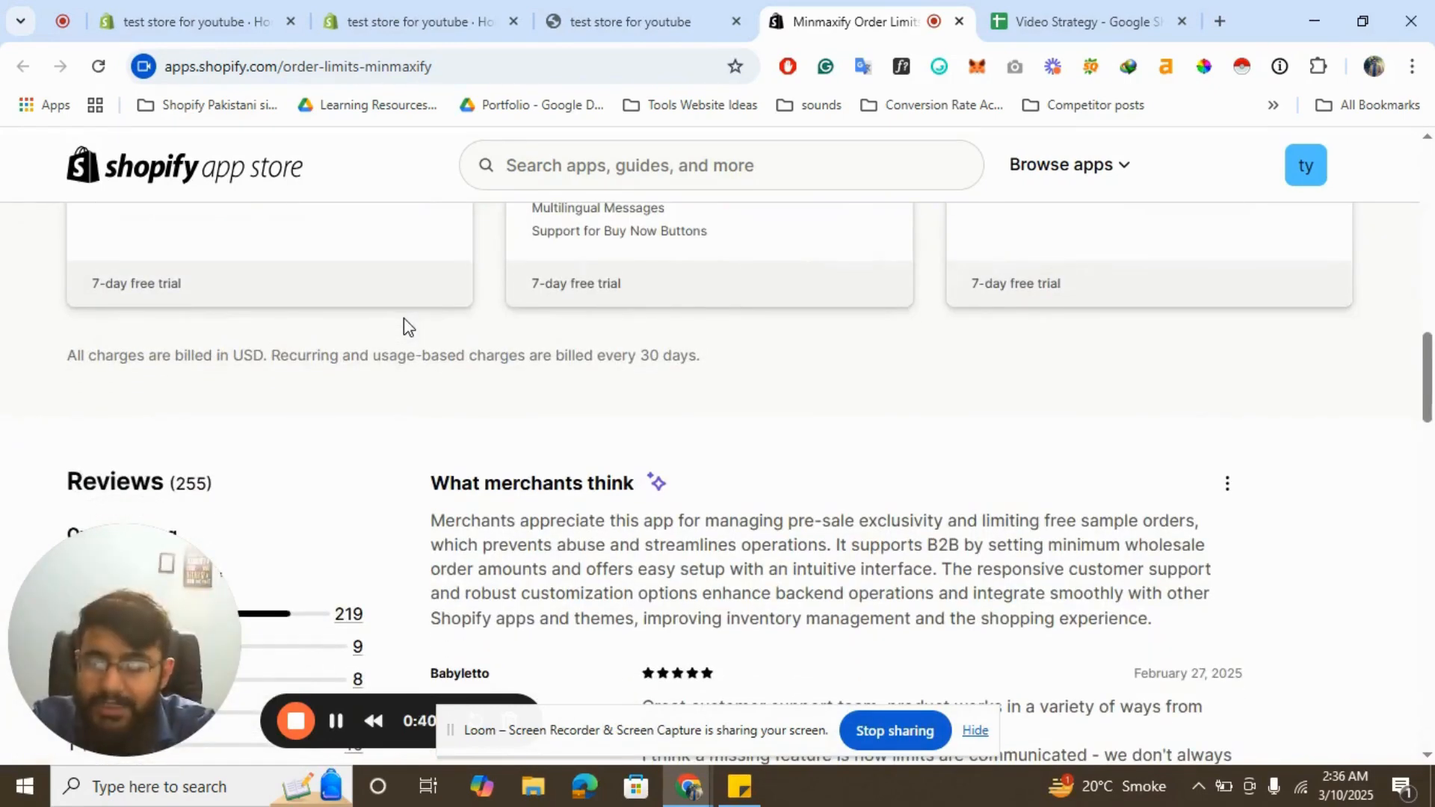
pyautogui.scroll(3, 404, 317)
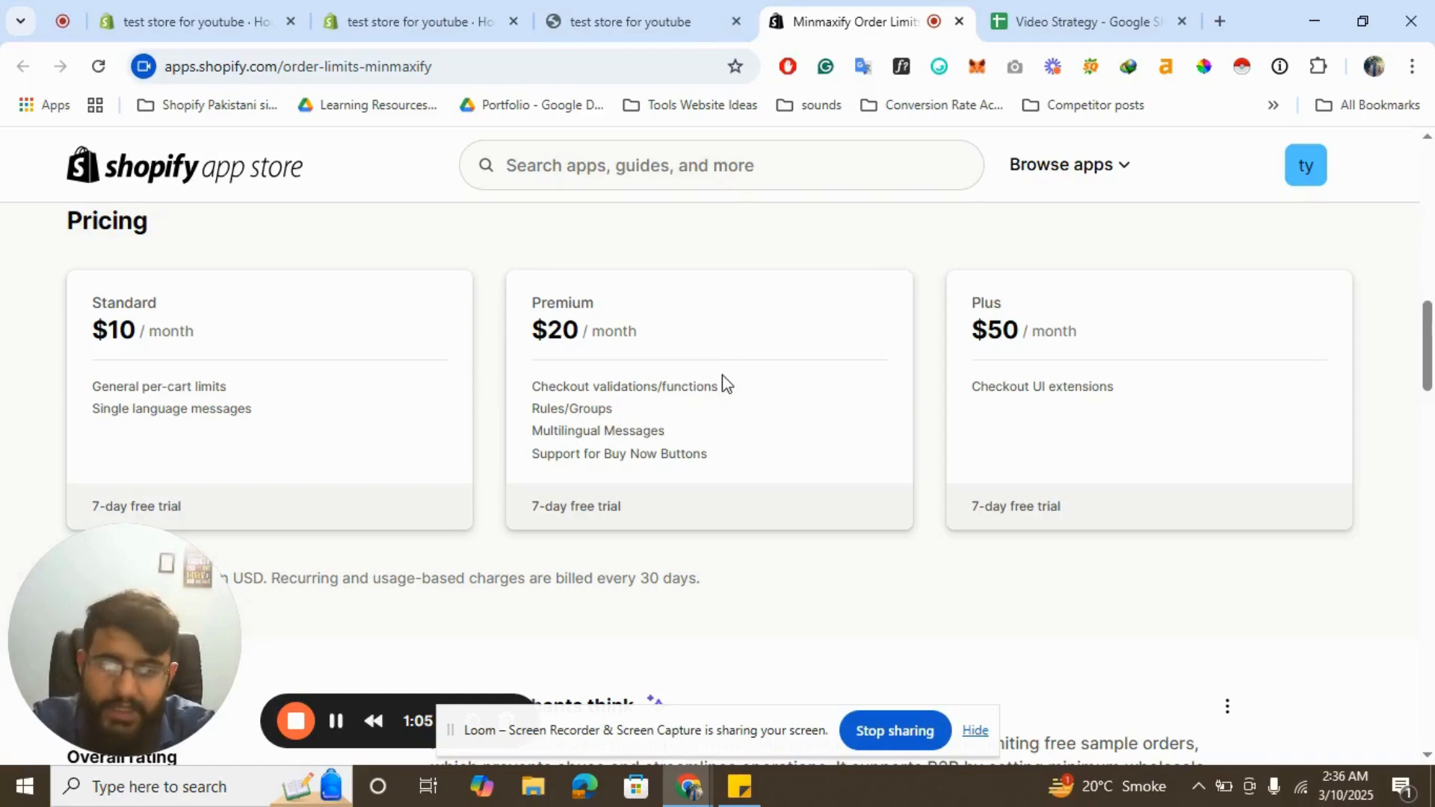
pyautogui.scroll(10, 722, 376)
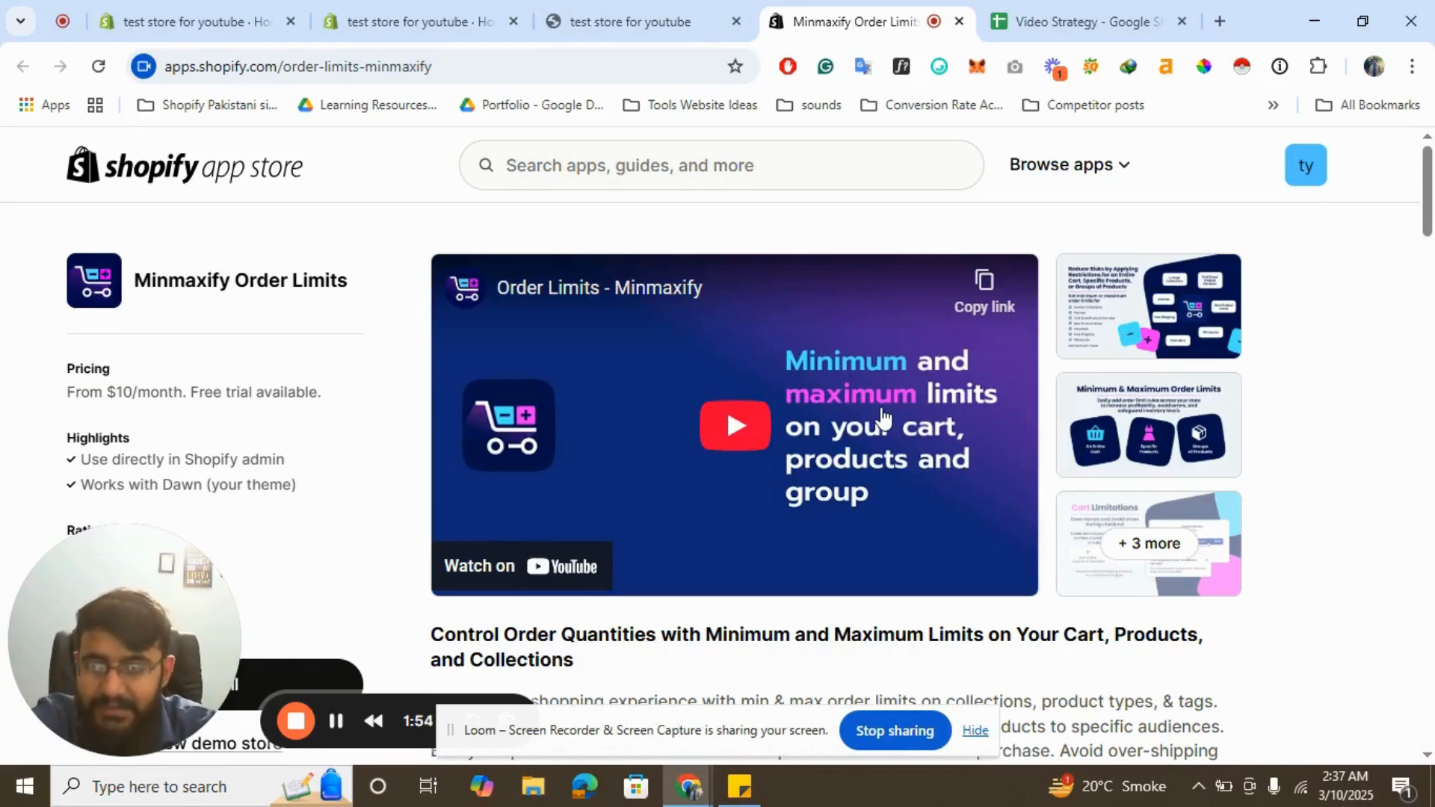
pyautogui.scroll(-4, 586, 317)
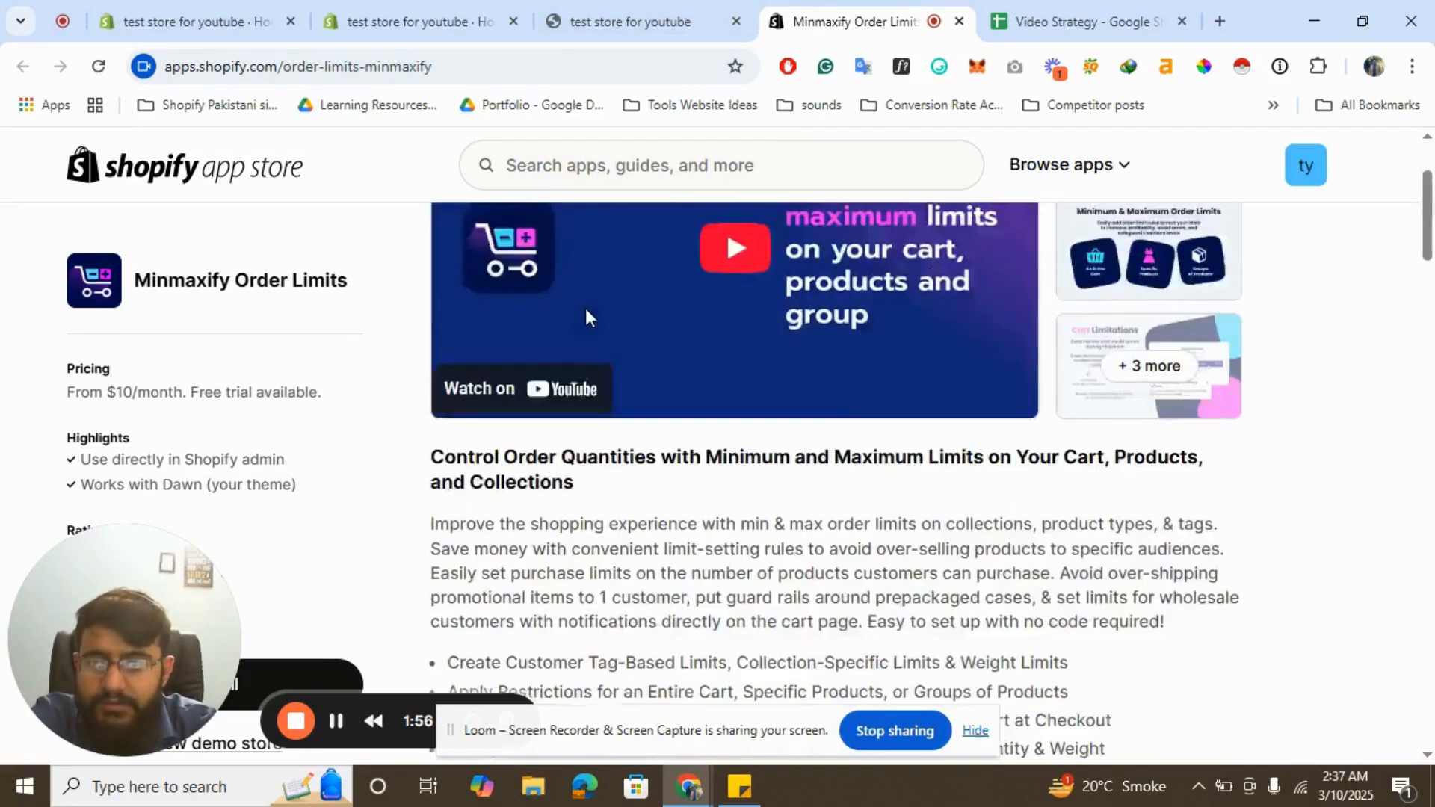
pyautogui.scroll(3, 480, 456)
pyautogui.moveTo(109, 585); pyautogui.dragTo(786, 471)
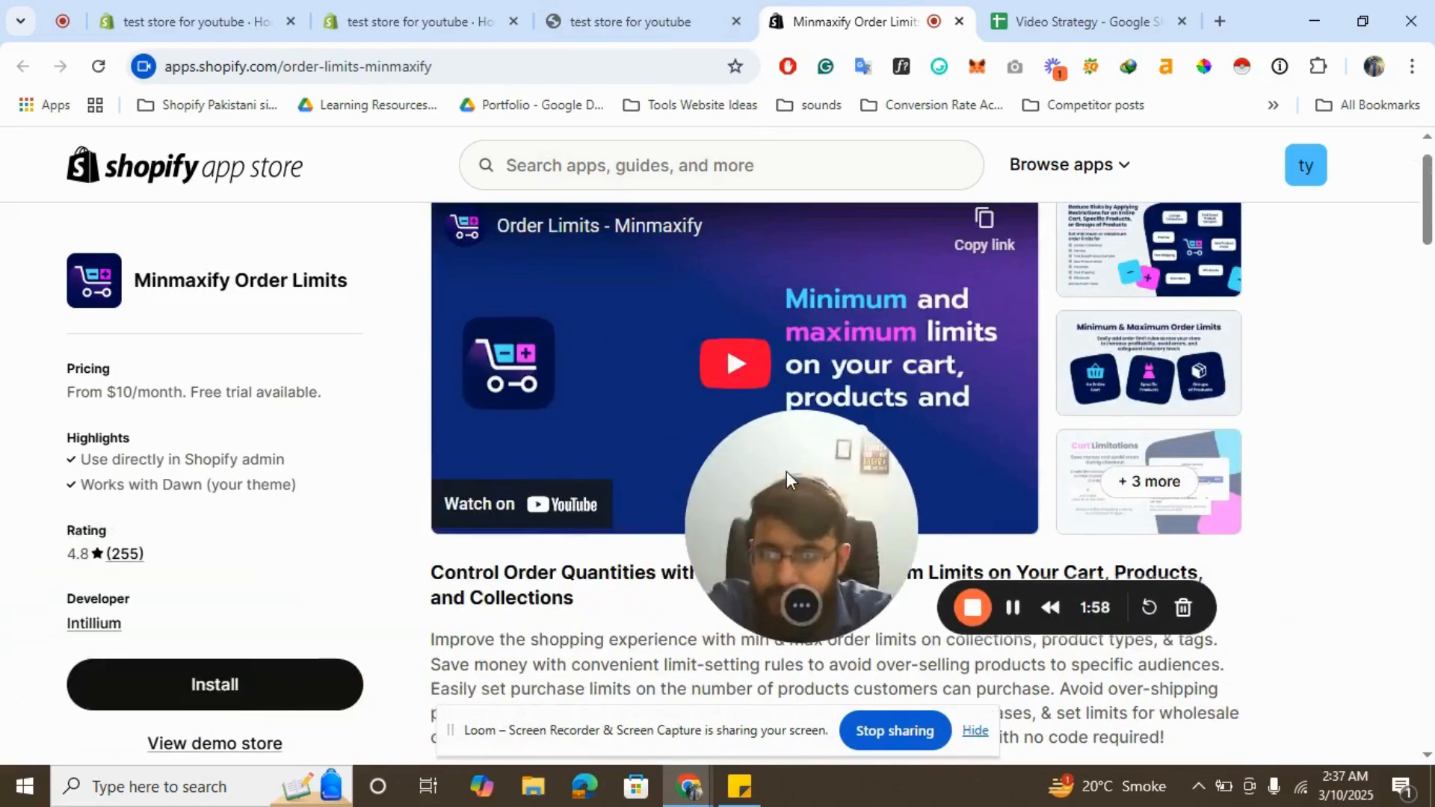
# - Install the Minmaxify Order Limits app on the store
pyautogui.click(234, 706)
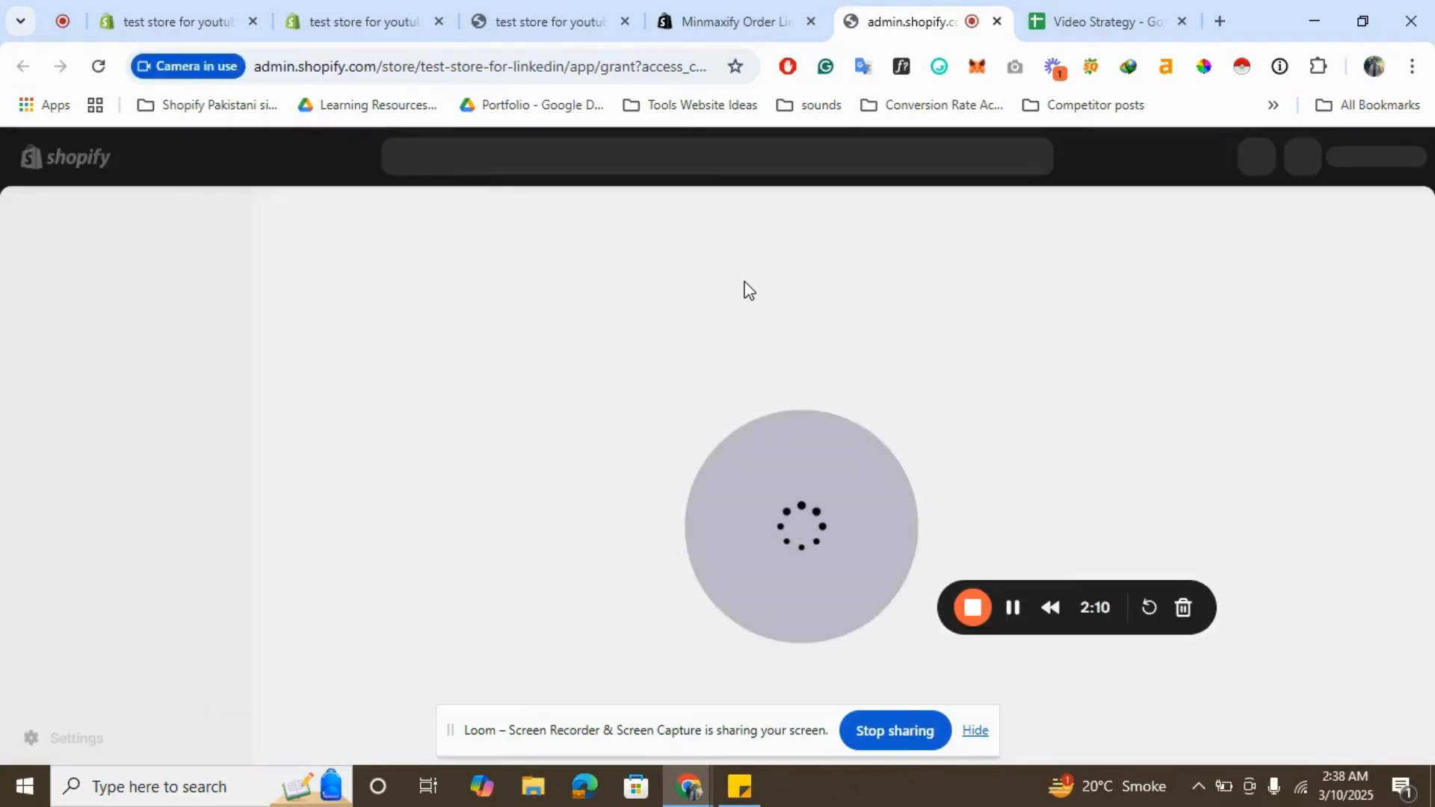
pyautogui.moveTo(758, 460); pyautogui.dragTo(138, 565)
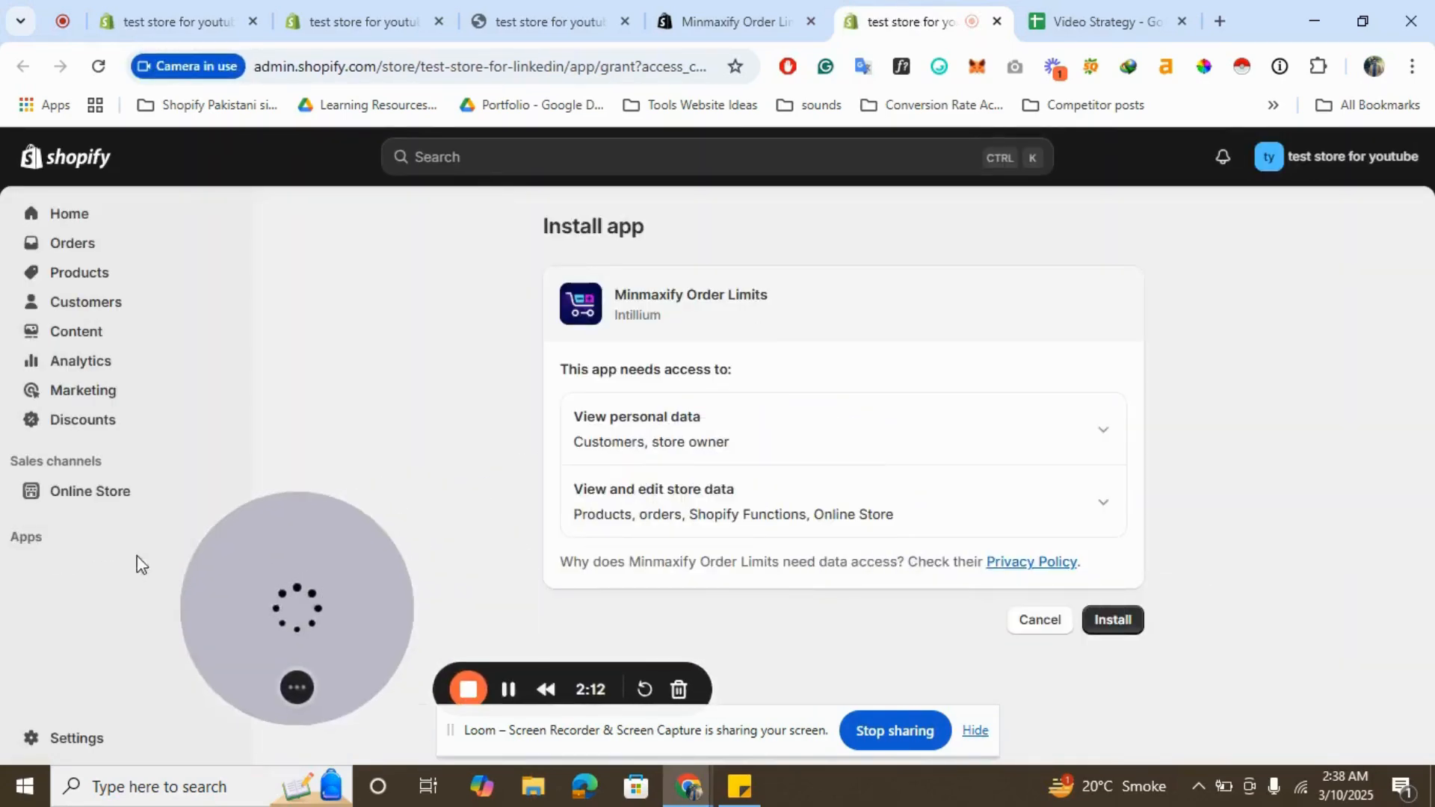
pyautogui.click(1119, 625)
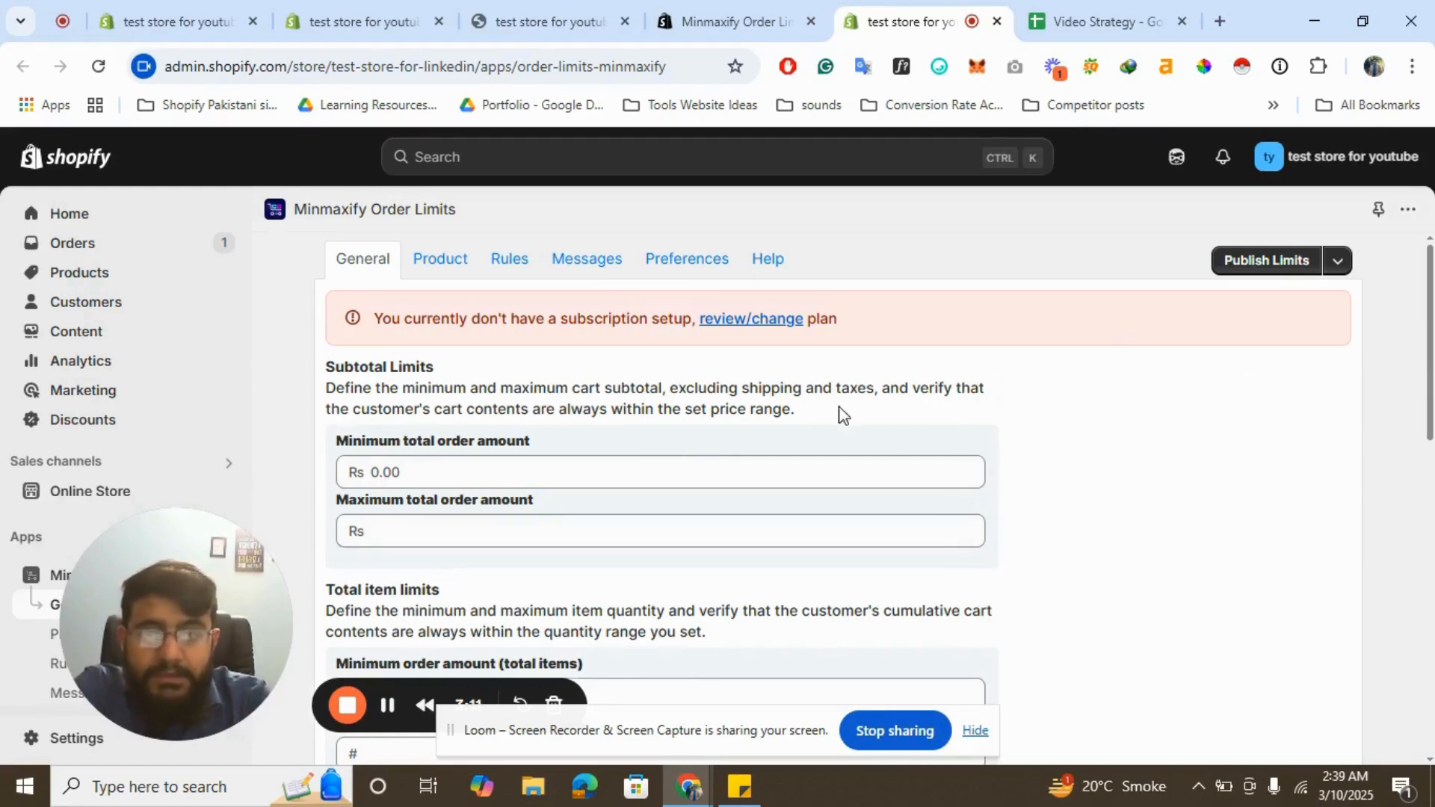
# - Set the minimum order amount (total items) to 5 in the app's General settings
pyautogui.scroll(-1, 791, 458)
pyautogui.scroll(1, 790, 458)
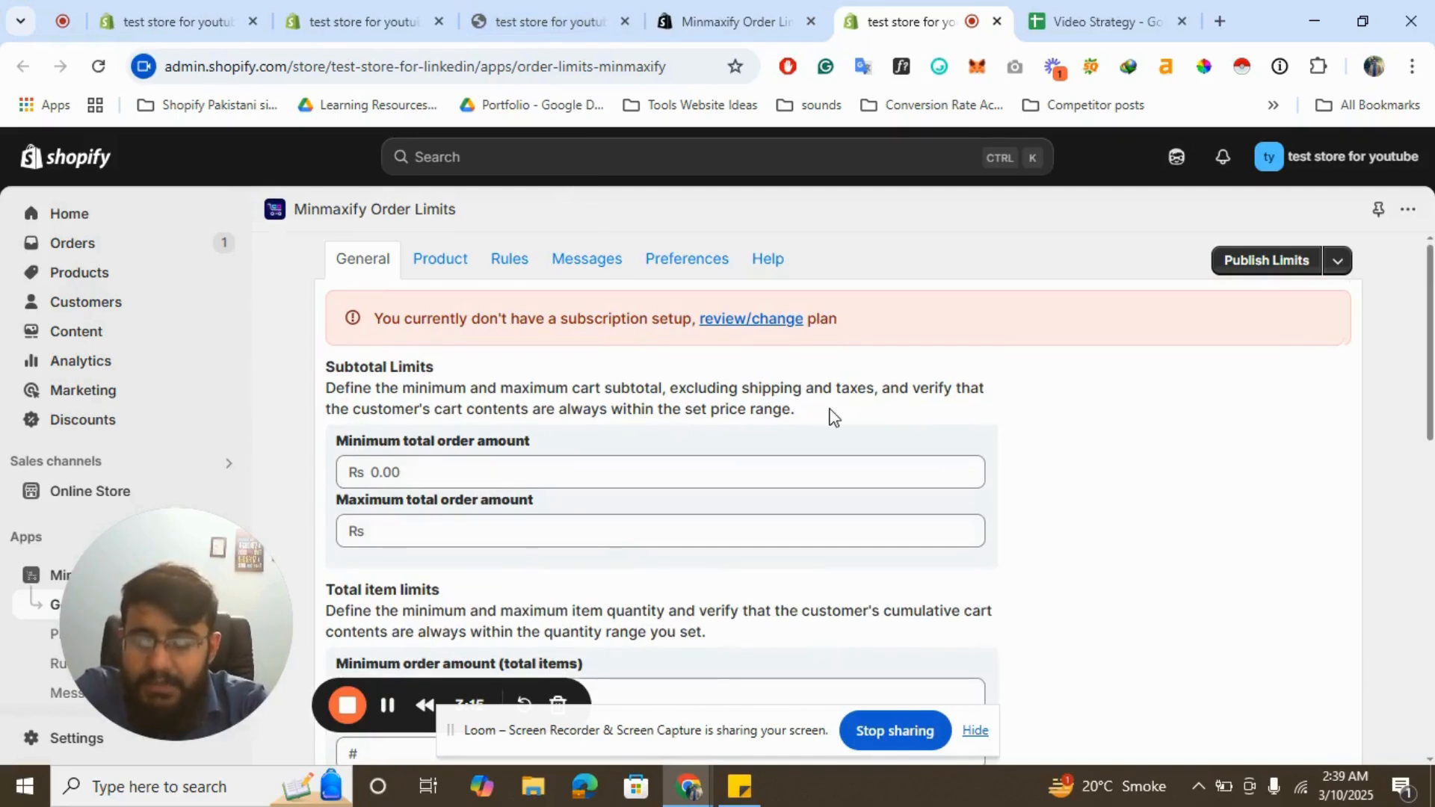
pyautogui.scroll(-1, 829, 415)
pyautogui.scroll(1, 831, 416)
pyautogui.scroll(-1, 833, 416)
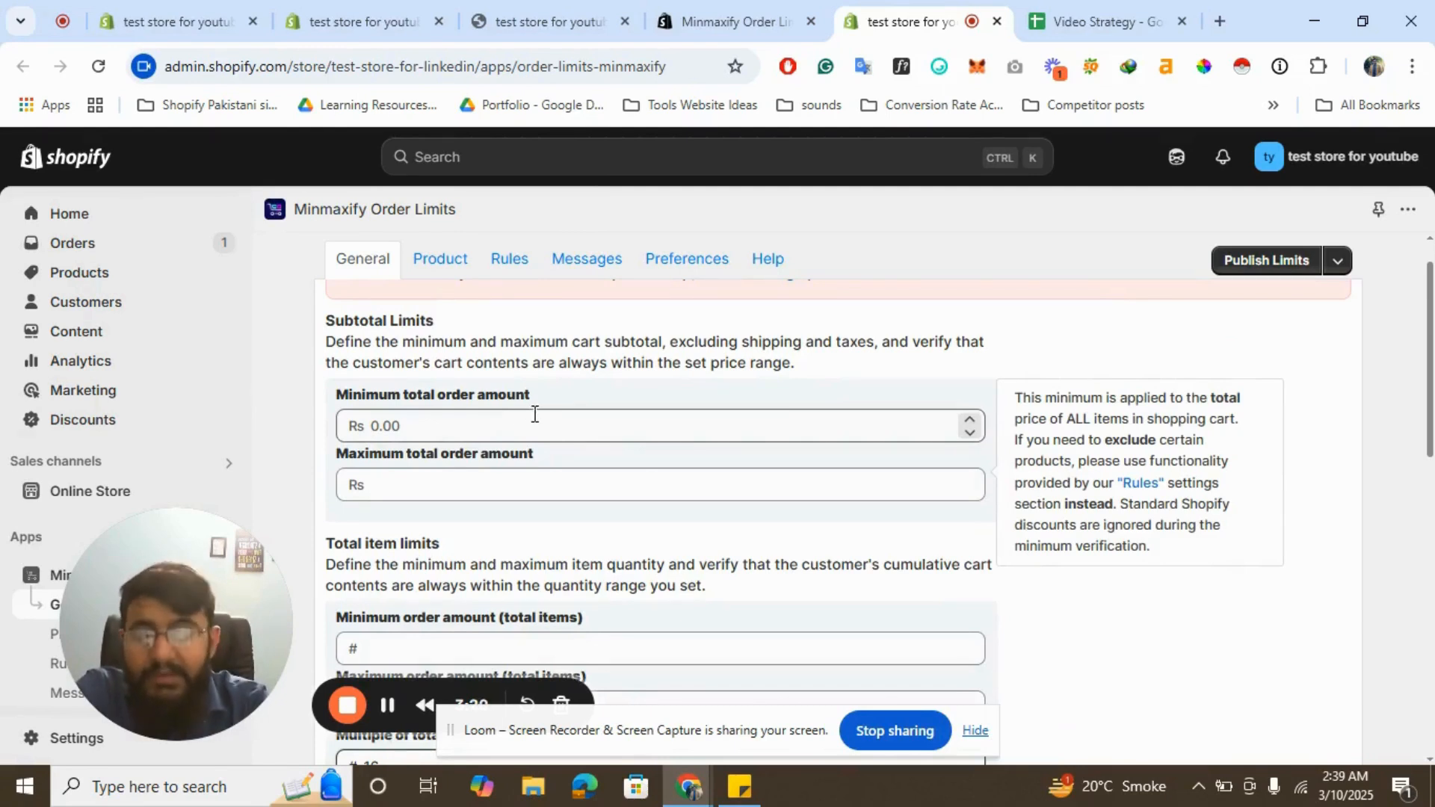
pyautogui.scroll(-2, 534, 414)
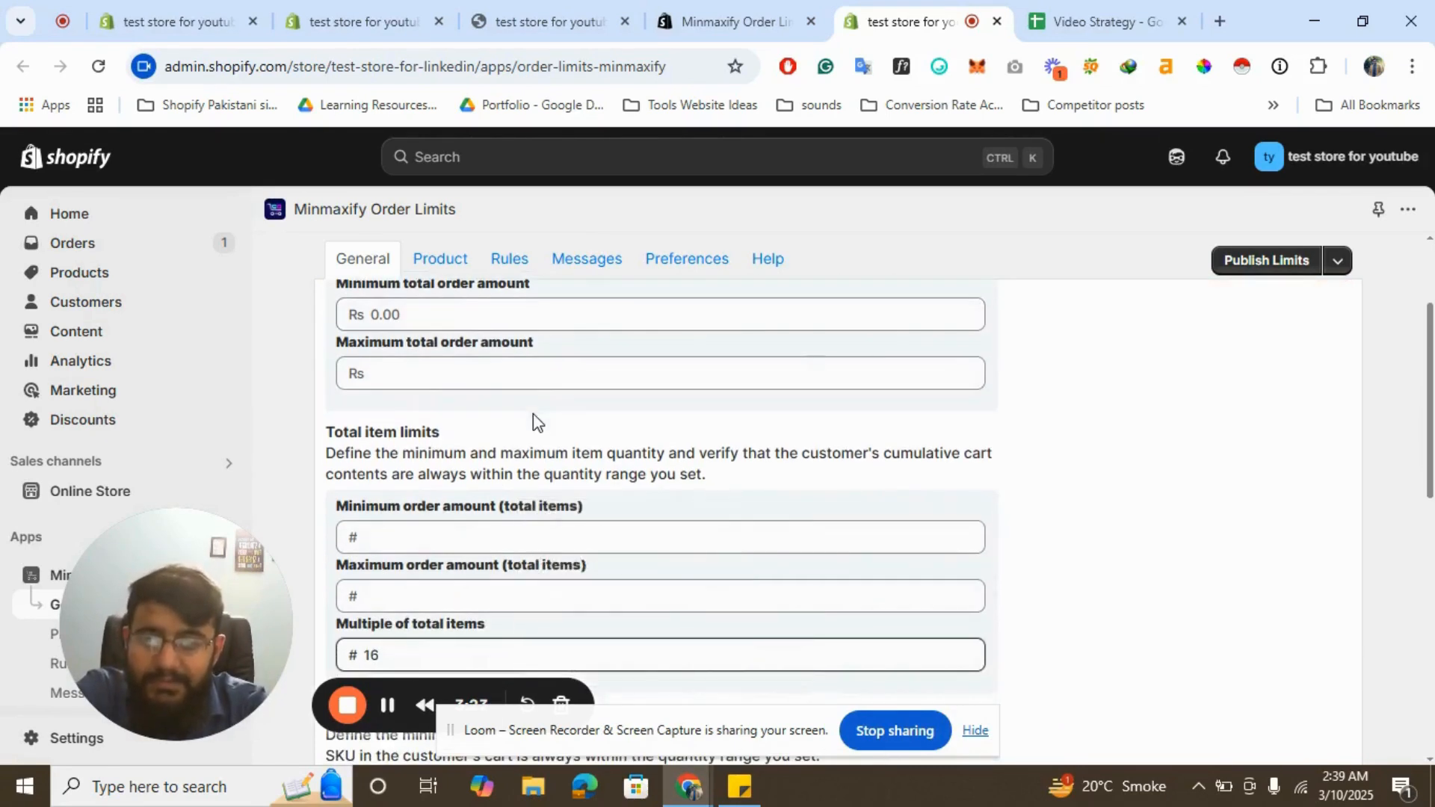
pyautogui.click(432, 540)
pyautogui.write('5')
pyautogui.press('Tab')
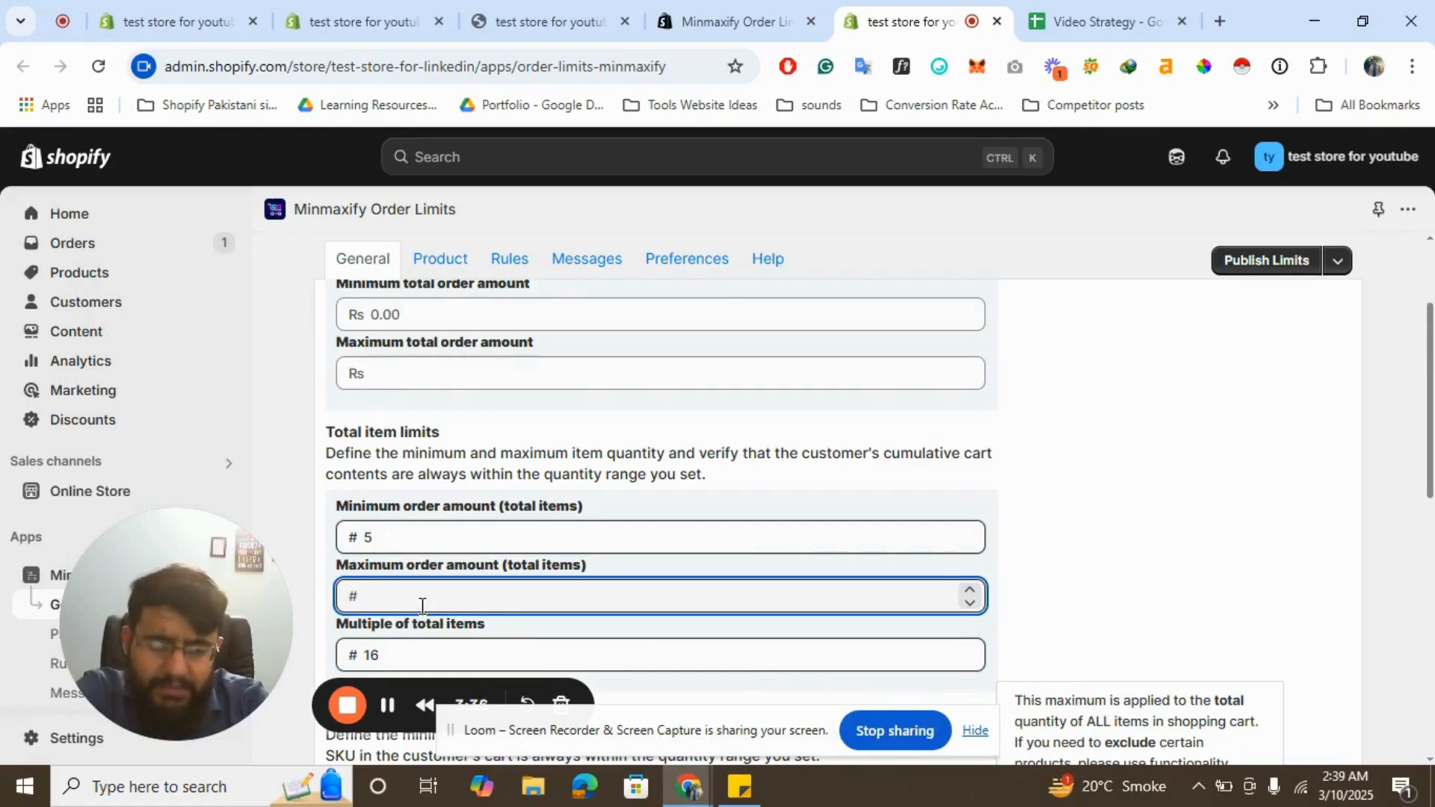
# - Set the maximum order amount (total items) to 15
pyautogui.write('30')
pyautogui.press('BackSpace')
pyautogui.press('BackSpace')
pyautogui.write('17')
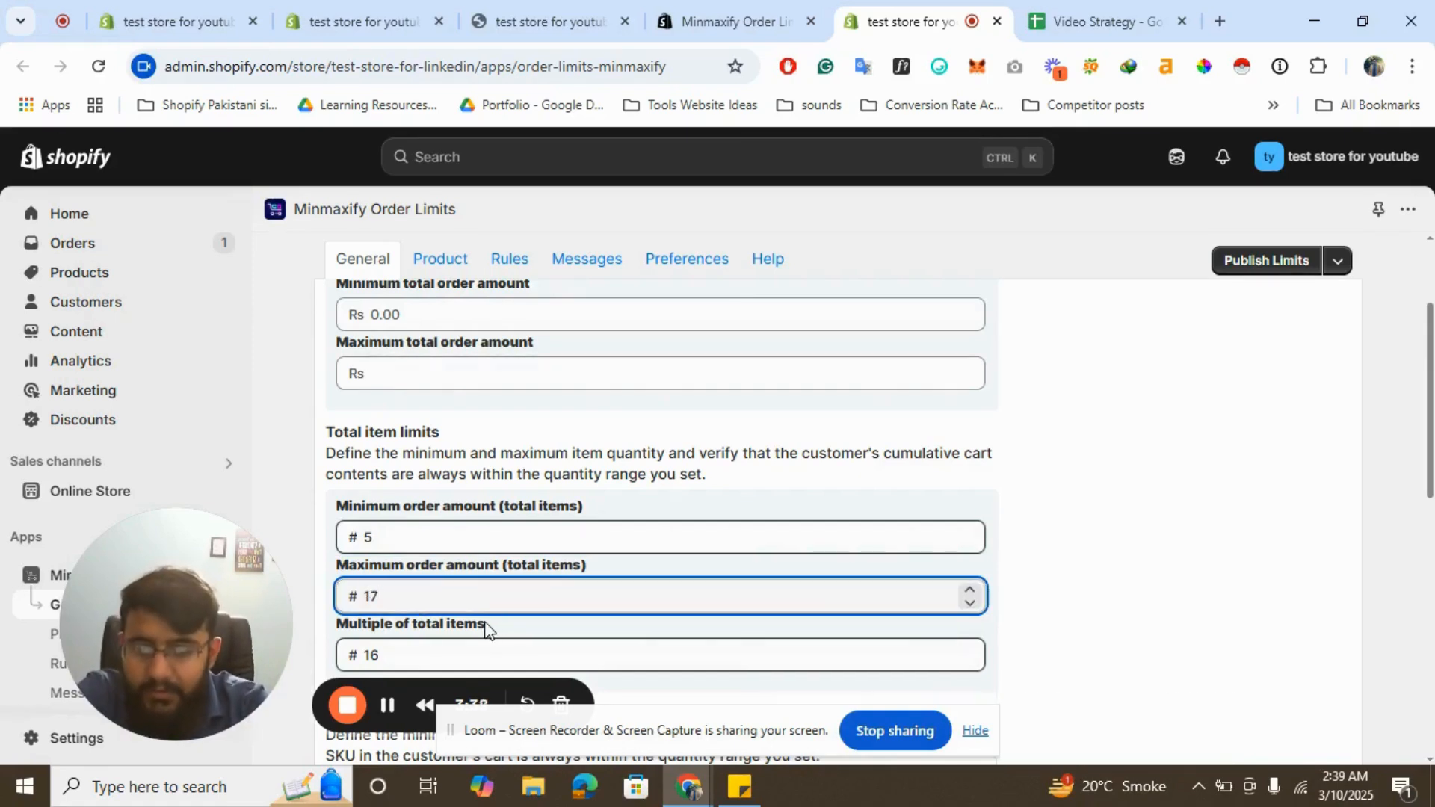
pyautogui.press('BackSpace')
pyautogui.write('5')
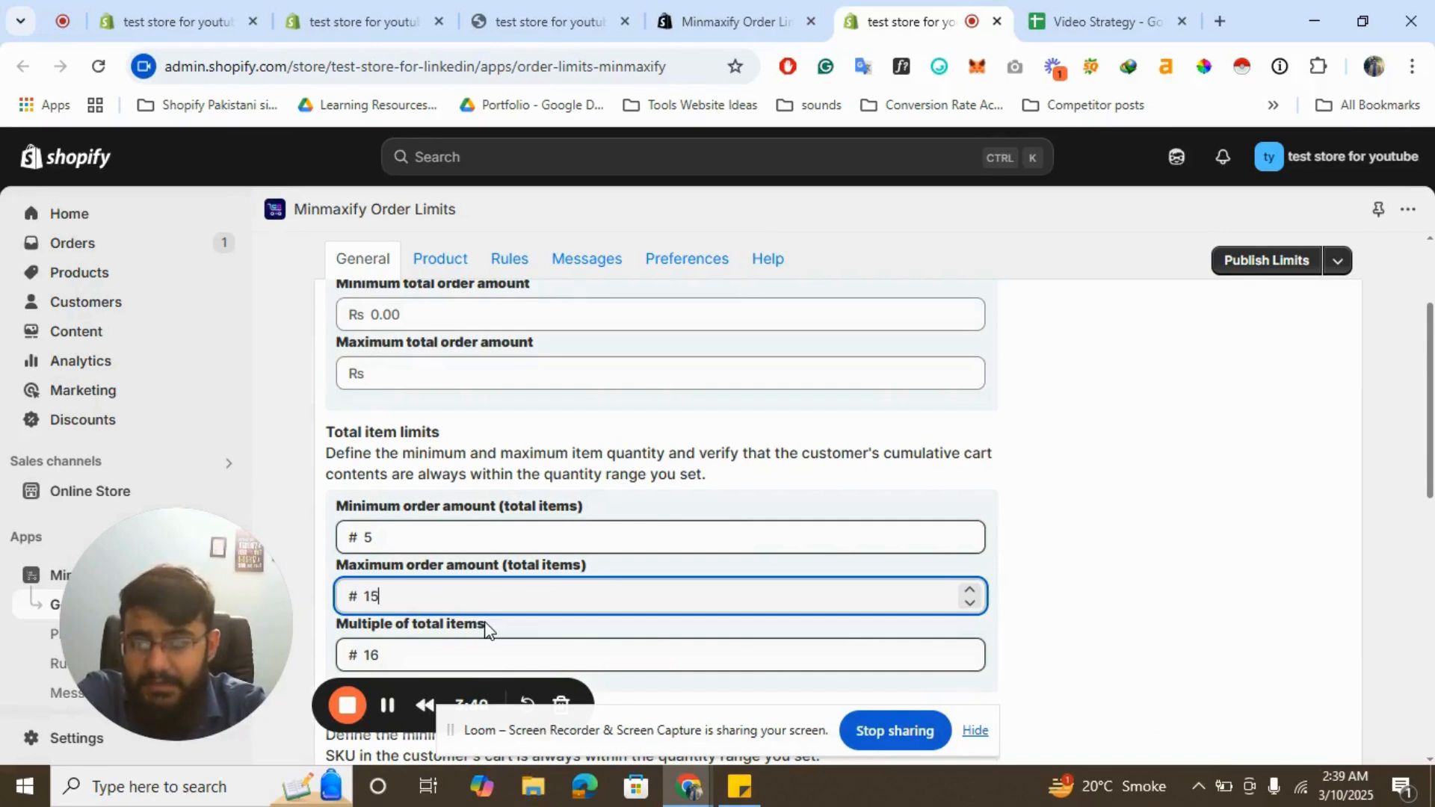
pyautogui.click(1168, 531)
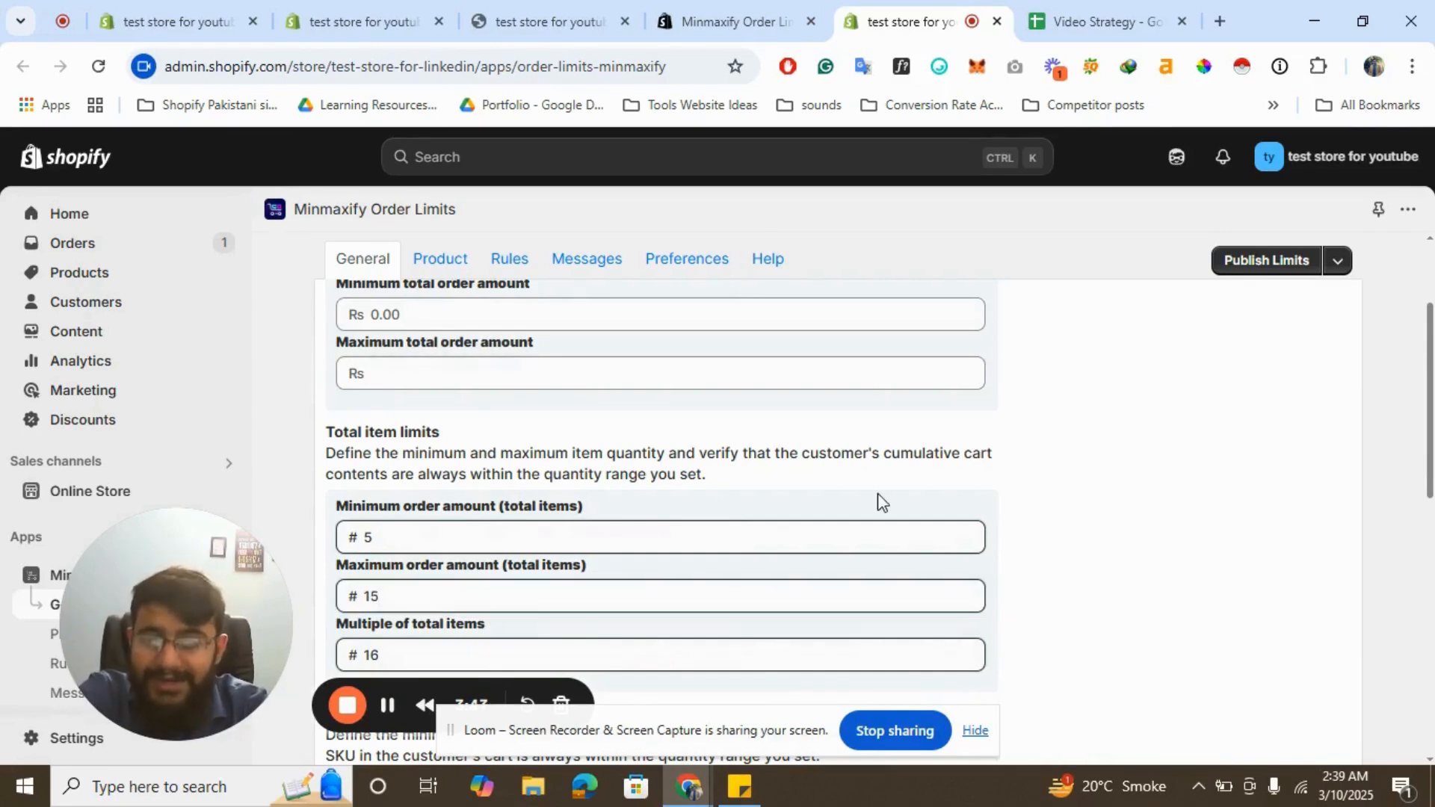
# - Set the multiple of total items to 3
pyautogui.doubleClick(417, 641)
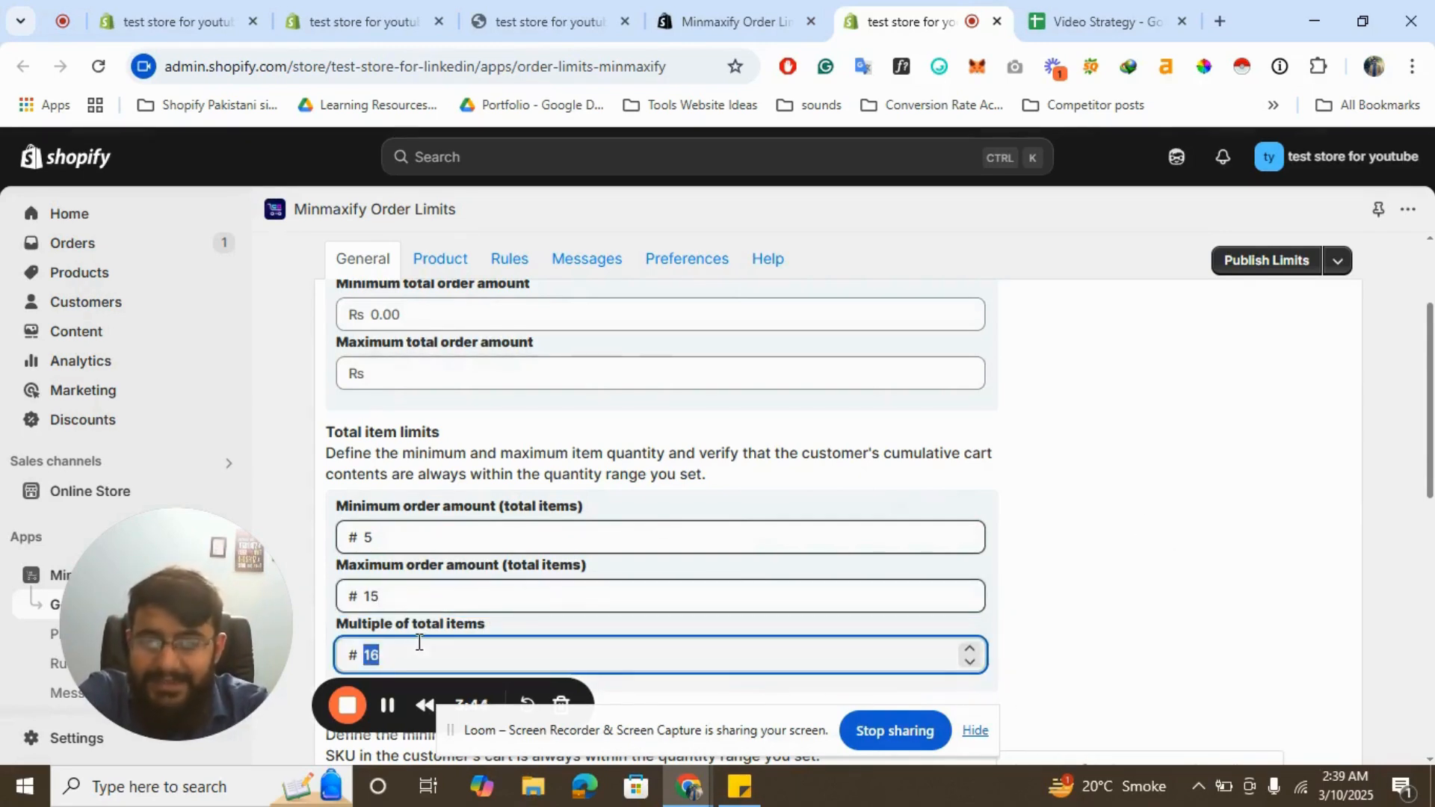
pyautogui.write('3')
pyautogui.click(1157, 377)
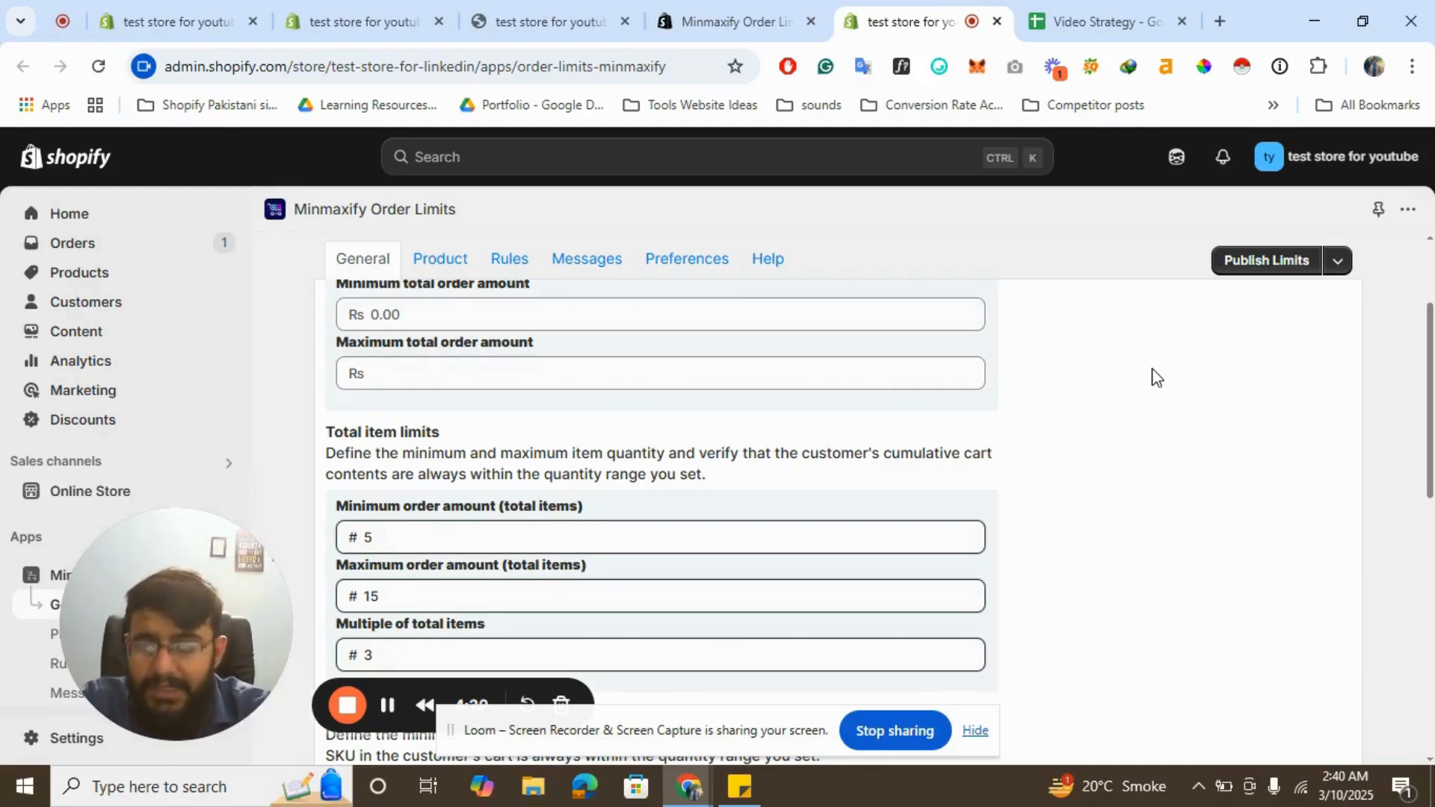
# - Scroll through the individual item, weight and override limit sections of the settings
pyautogui.scroll(-5, 1158, 565)
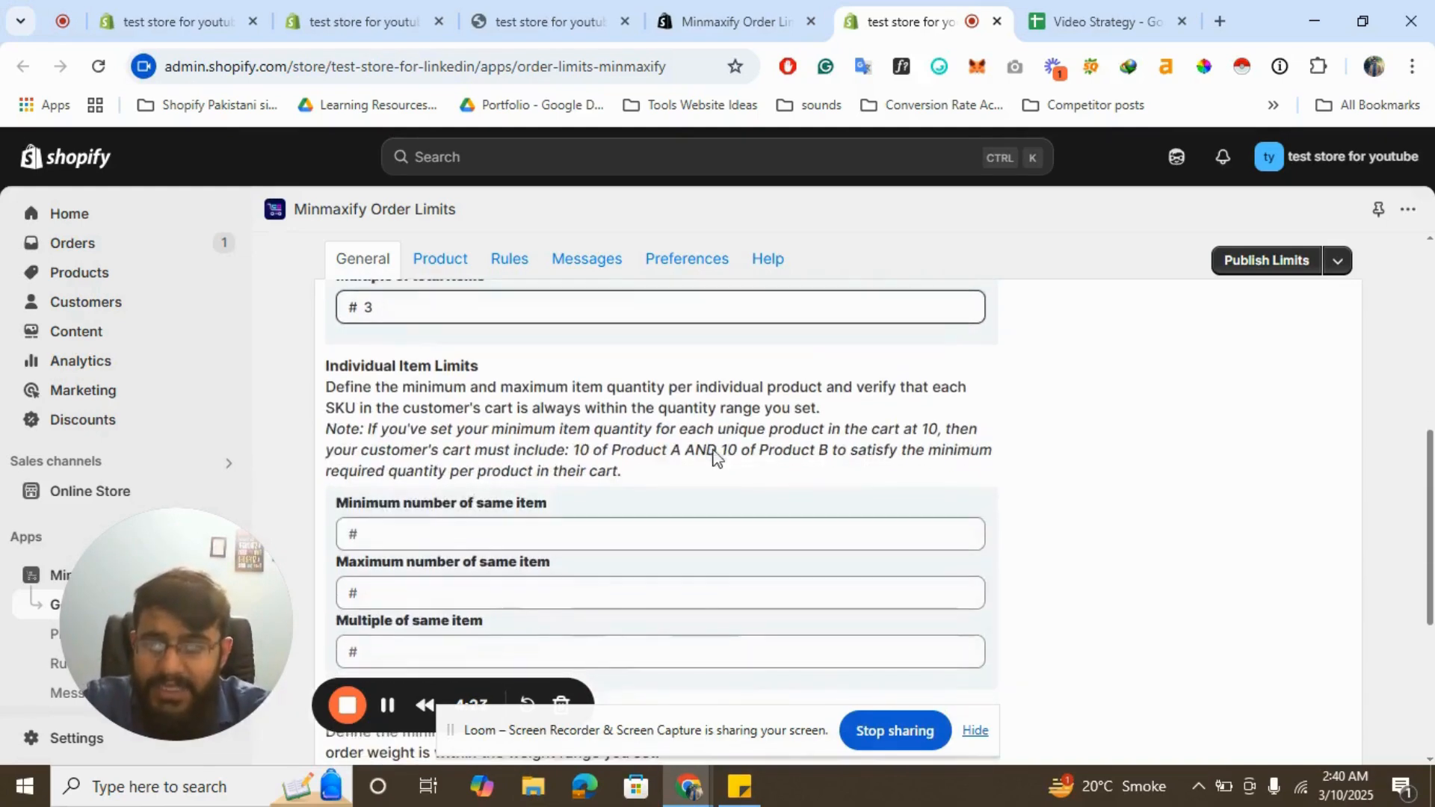
pyautogui.scroll(-1, 506, 512)
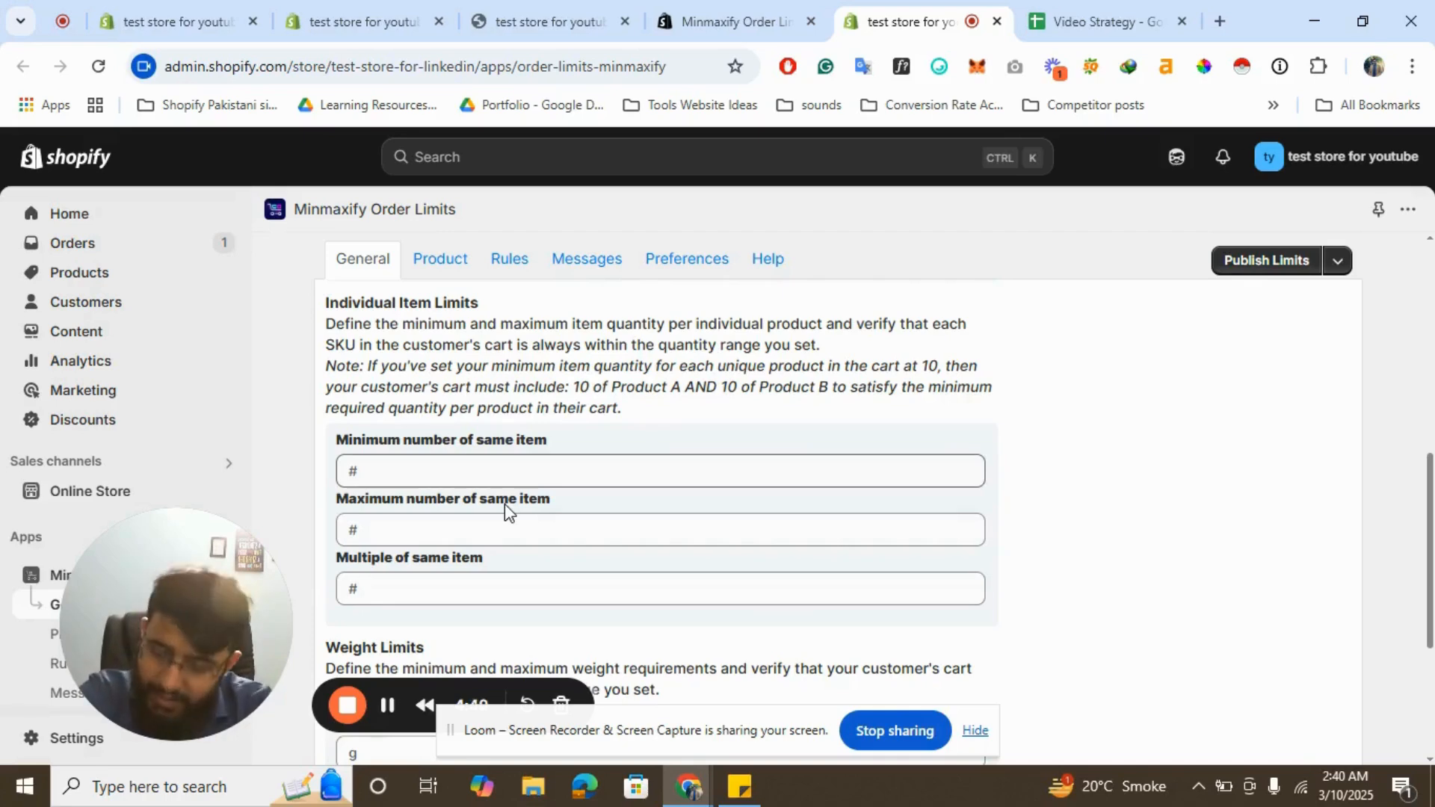
pyautogui.scroll(-3, 505, 503)
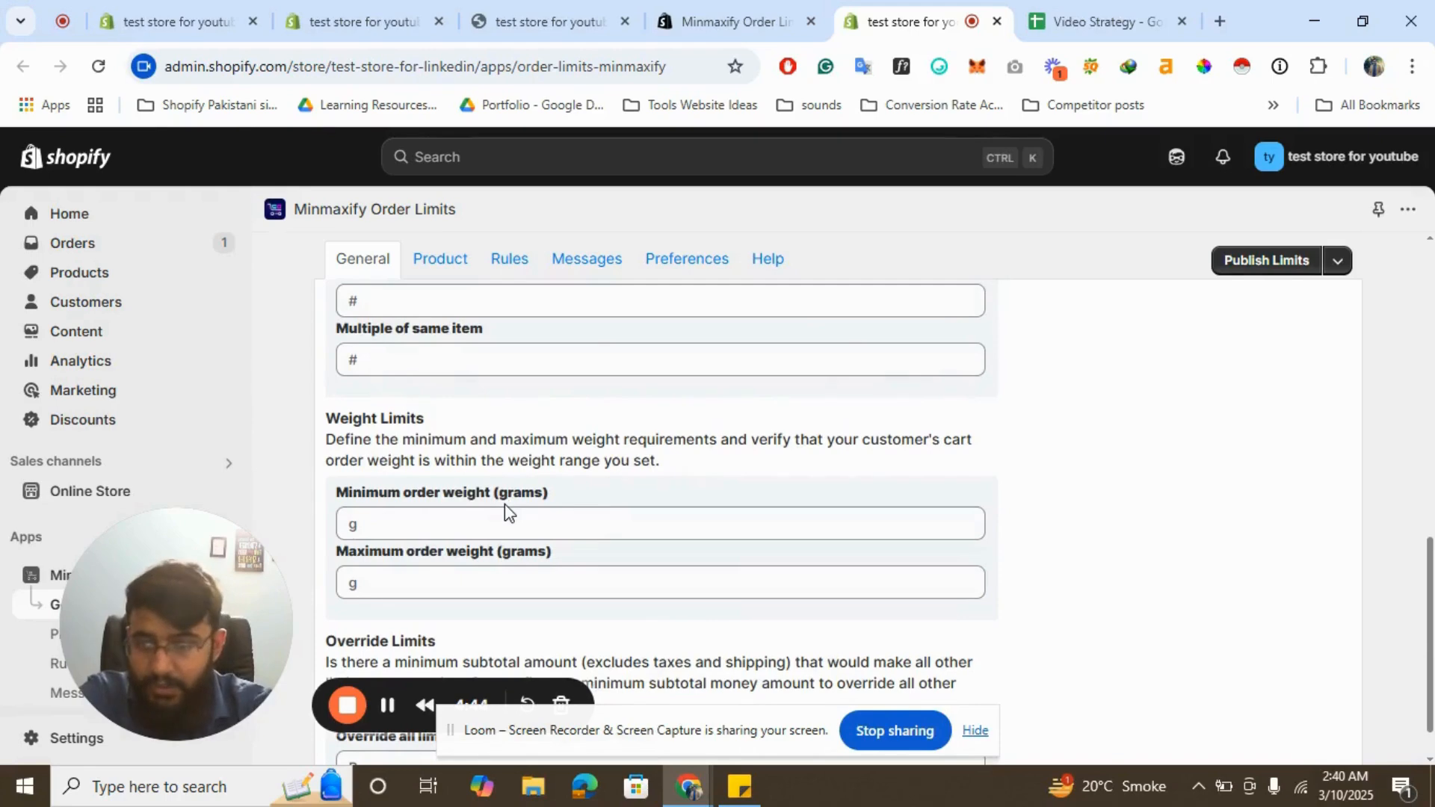
pyautogui.scroll(-2, 504, 504)
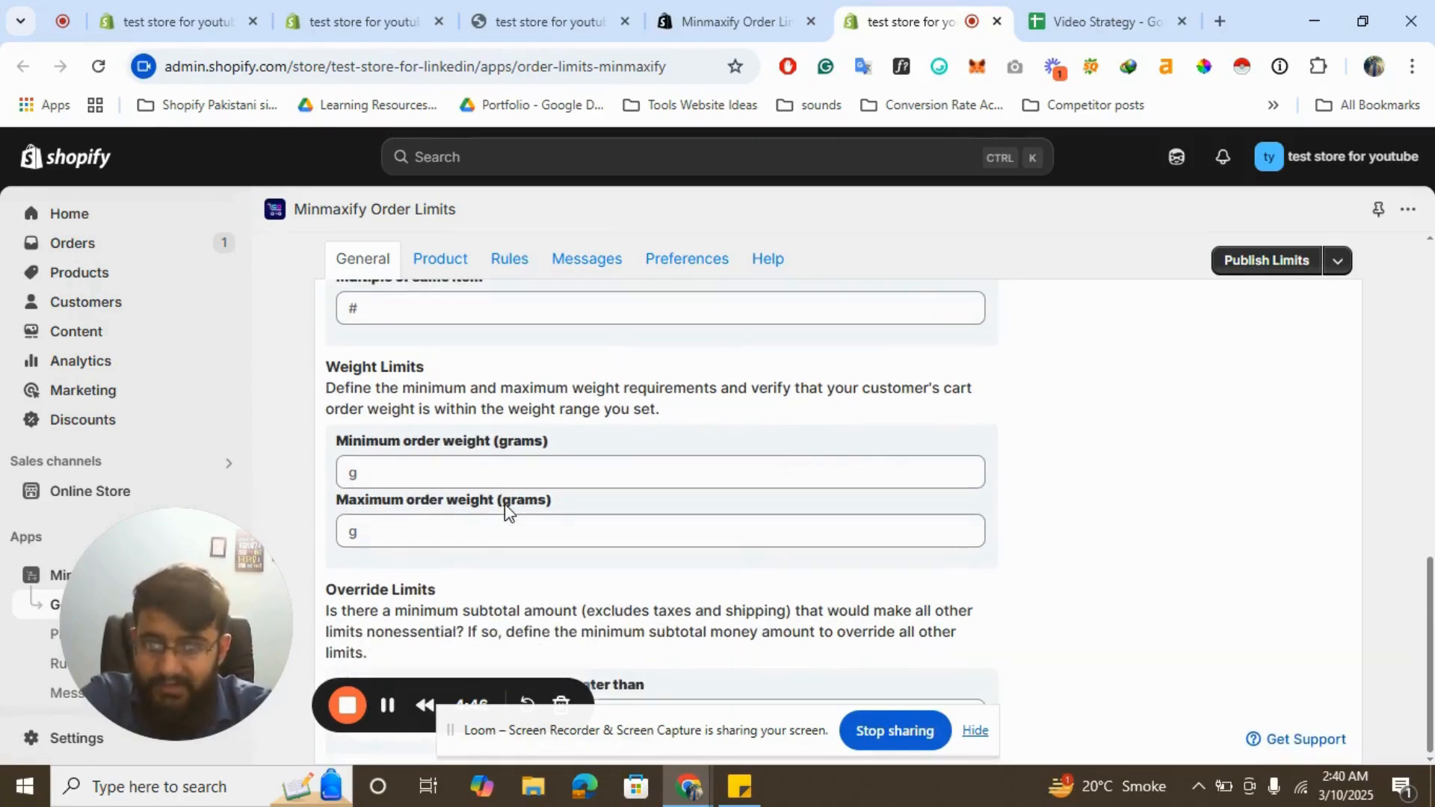
pyautogui.scroll(10, 504, 504)
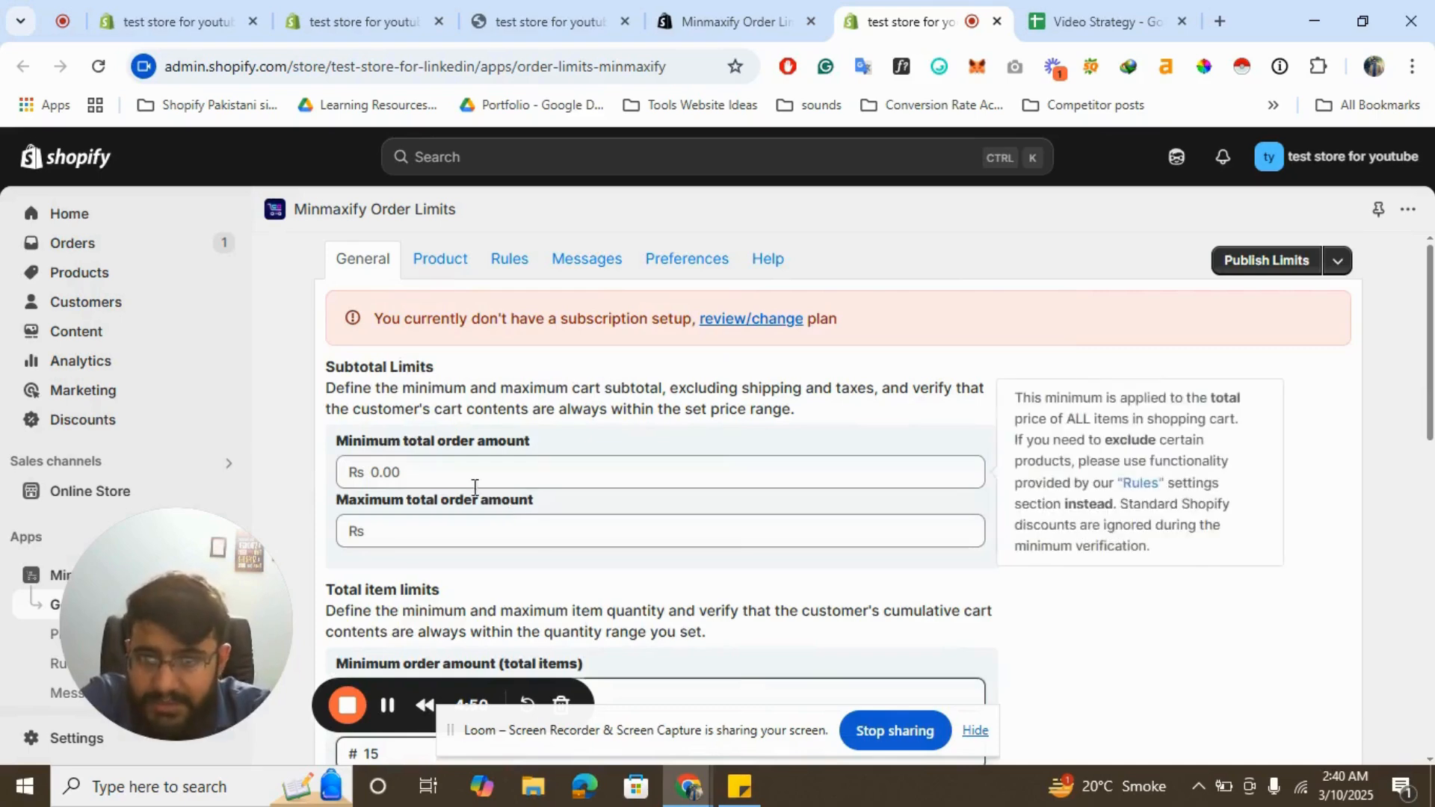
pyautogui.scroll(-3, 505, 508)
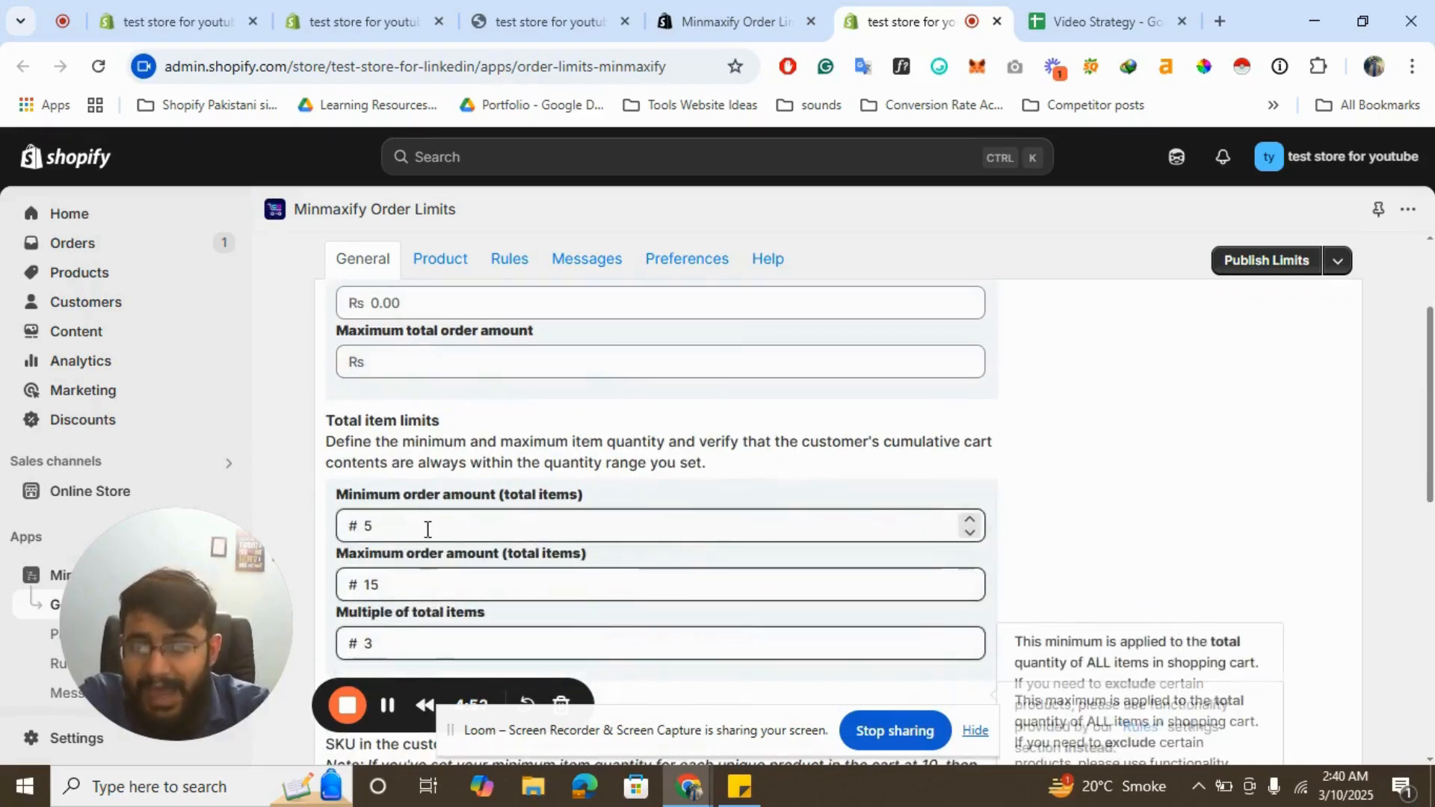
pyautogui.scroll(3, 609, 500)
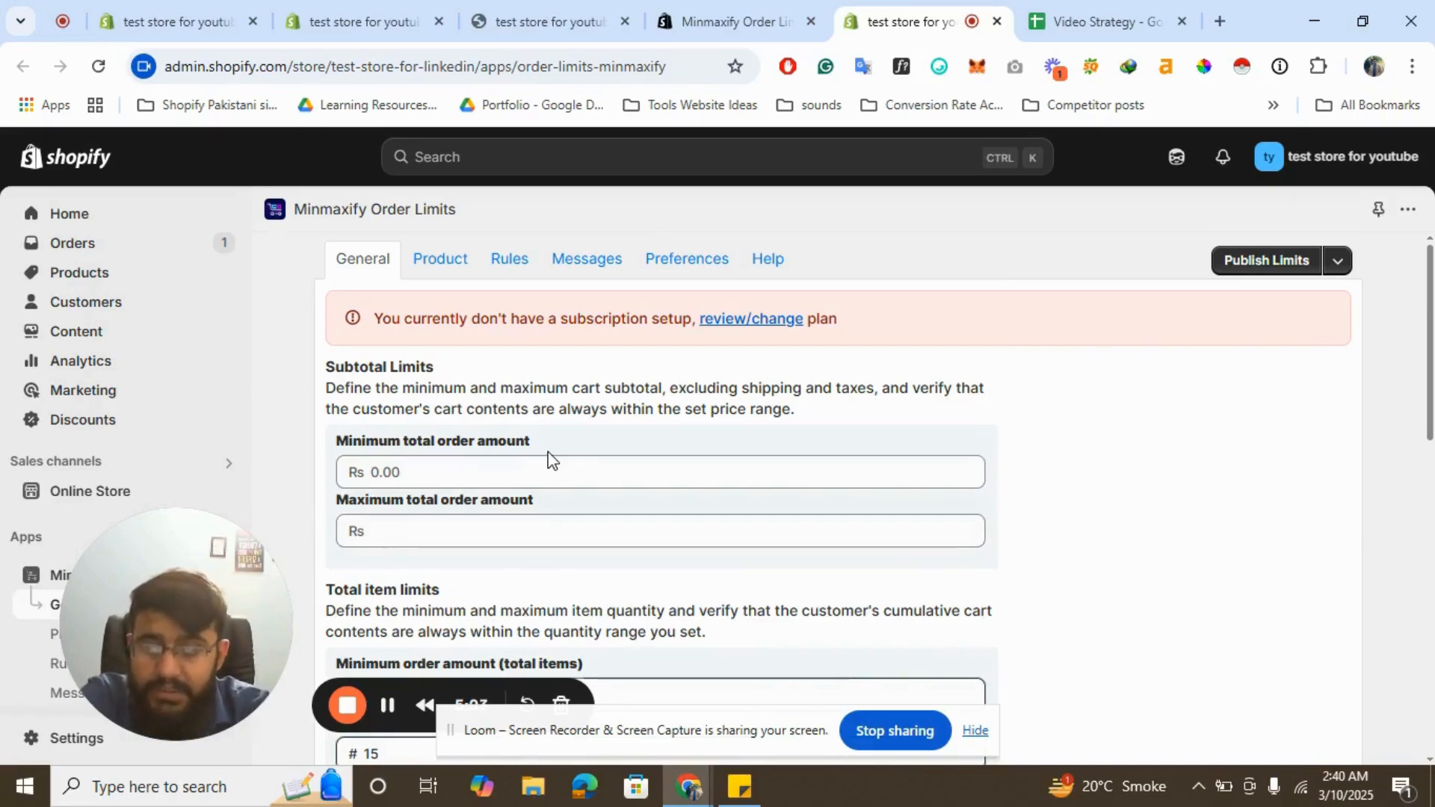
pyautogui.scroll(-3, 740, 499)
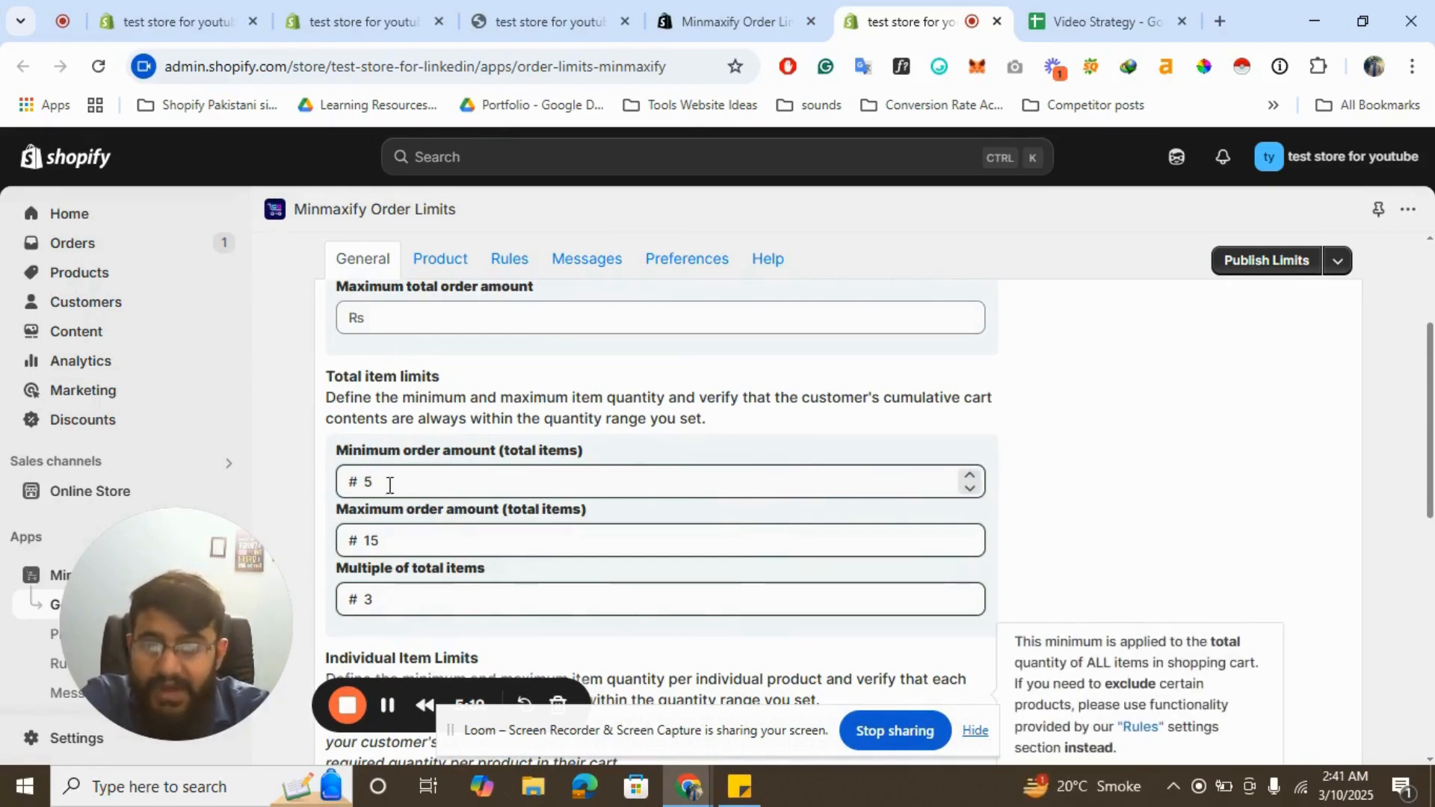
# - Publish the limits, choose the Standard $10/month plan and approve the subscription
pyautogui.scroll(3, 747, 418)
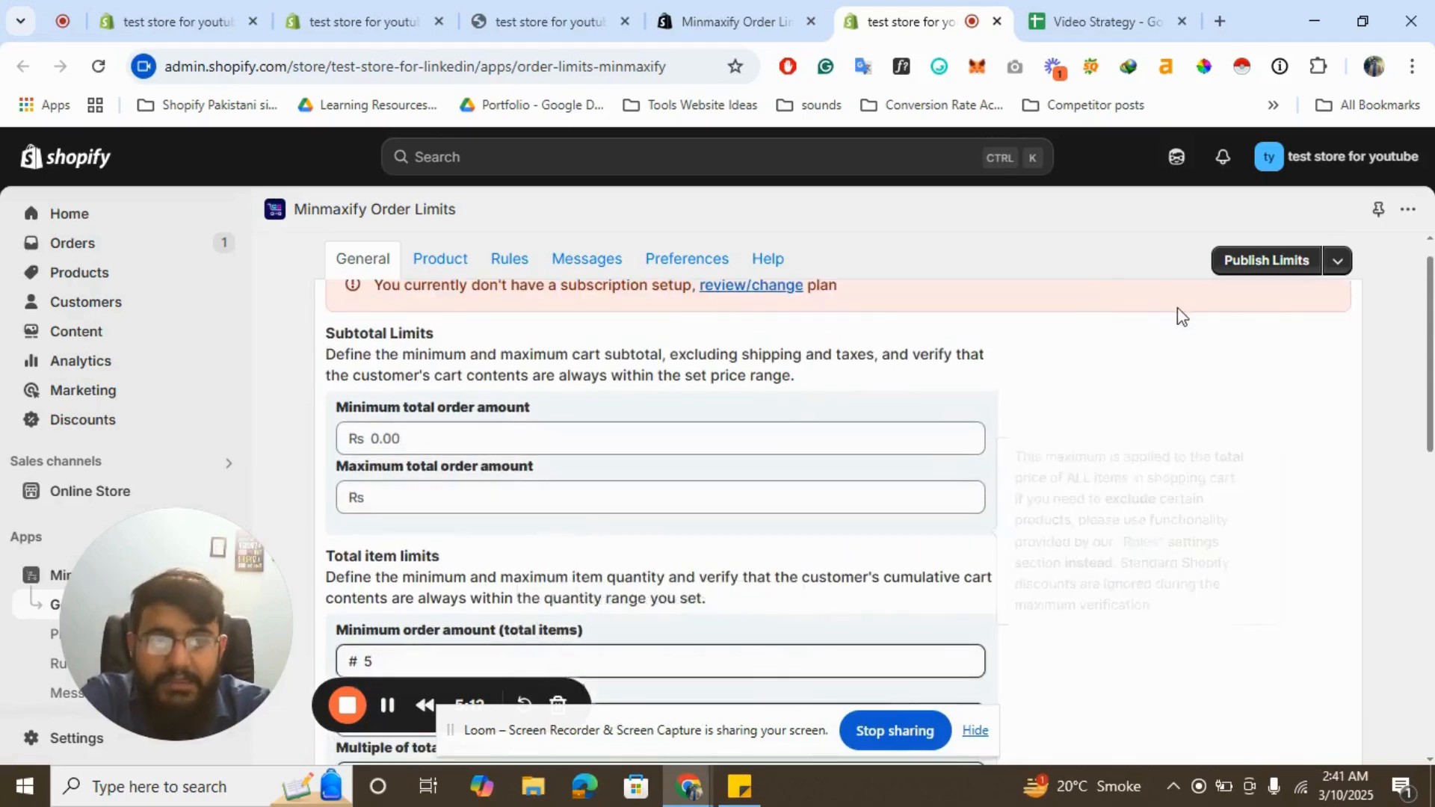
pyautogui.click(1275, 275)
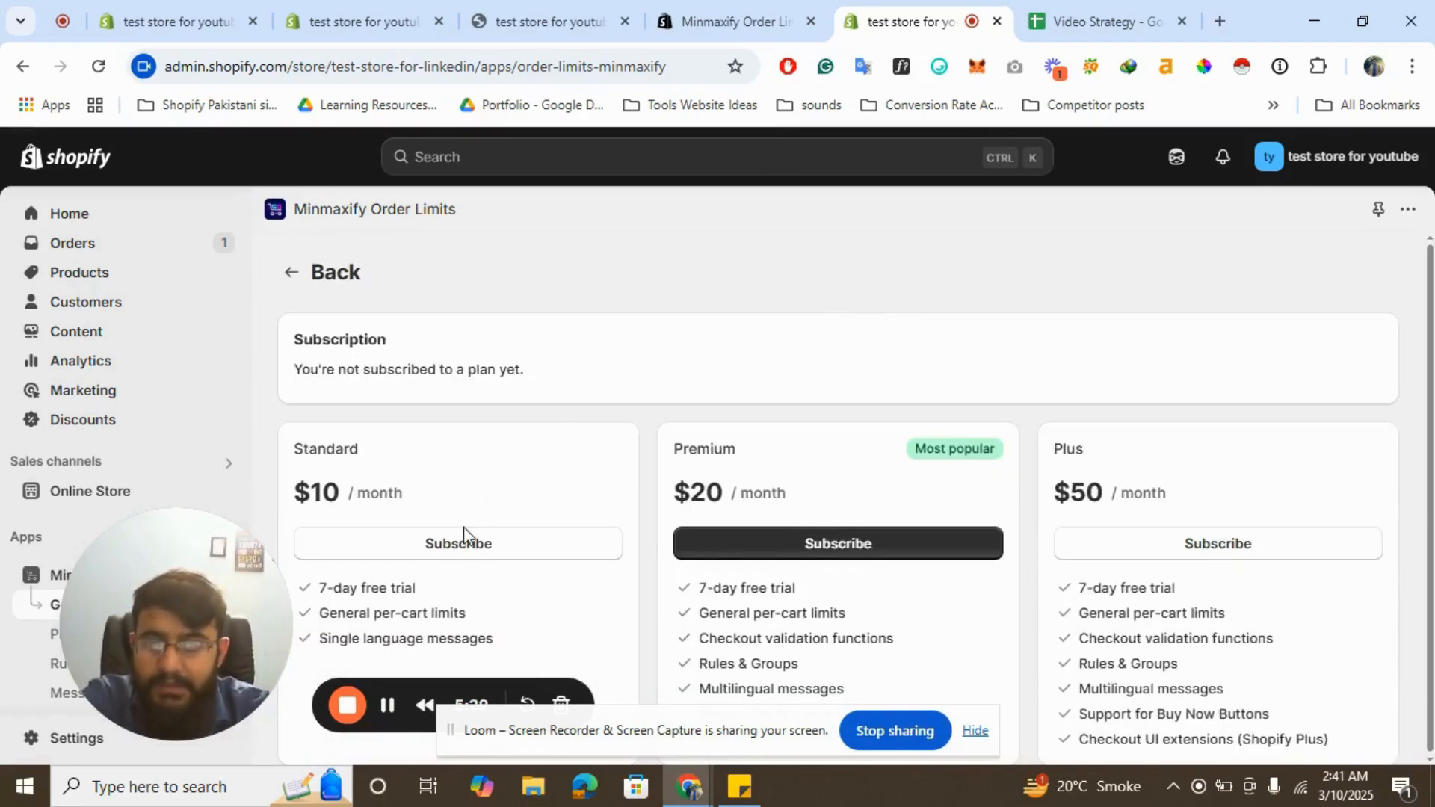
pyautogui.click(446, 546)
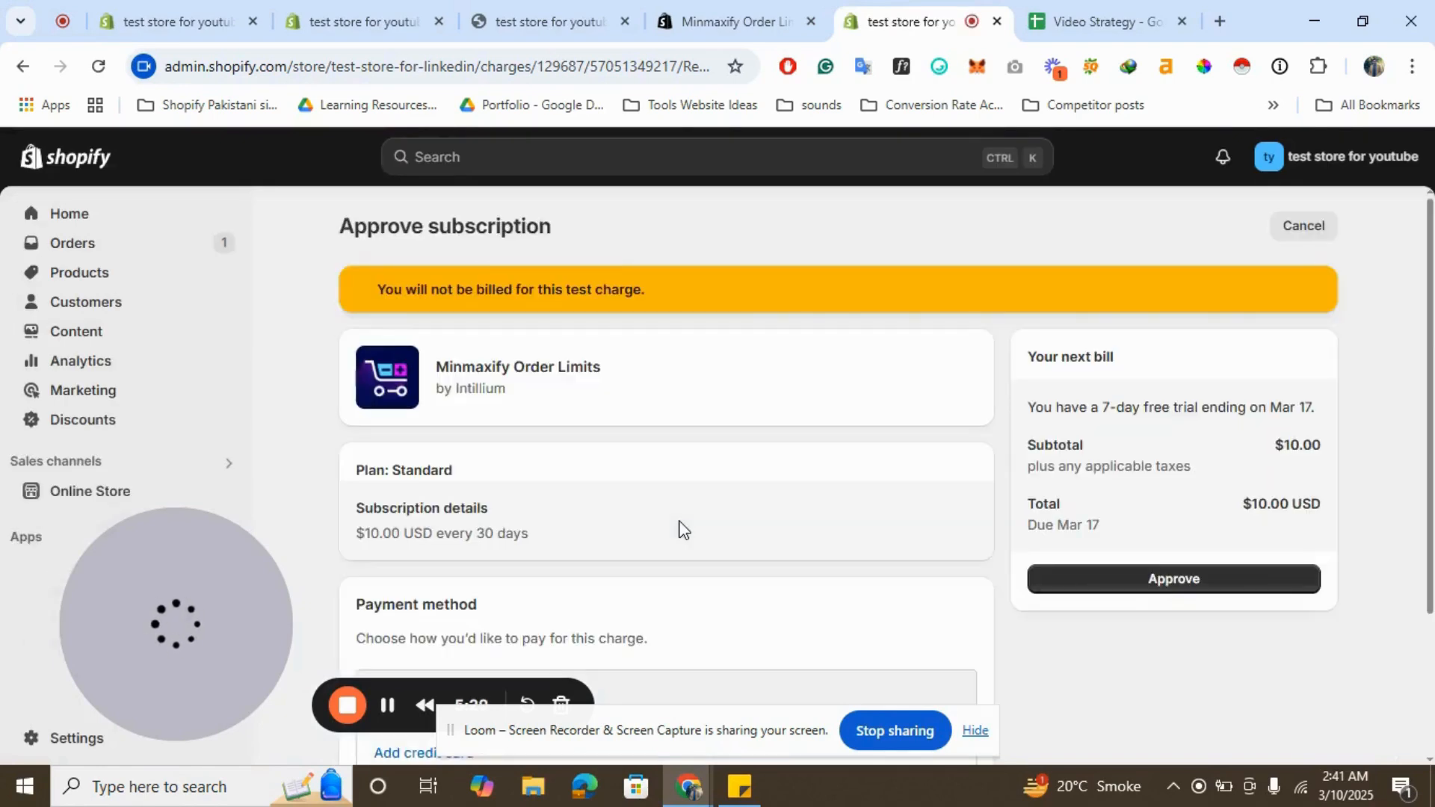
pyautogui.click(1108, 597)
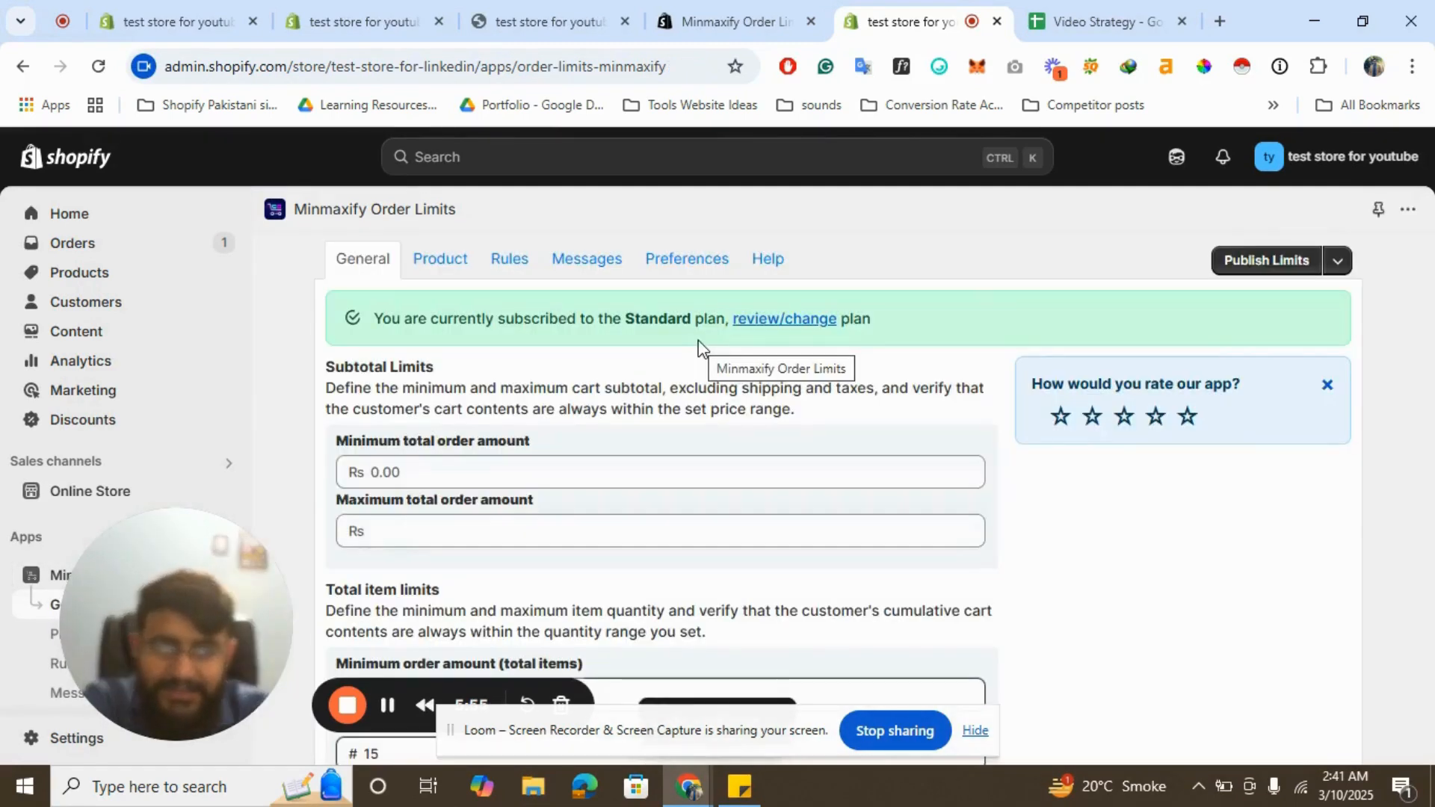
# - Publish the order limits and check the saved total item limit values
pyautogui.click(1283, 263)
pyautogui.scroll(-1, 744, 416)
pyautogui.scroll(-1, 743, 417)
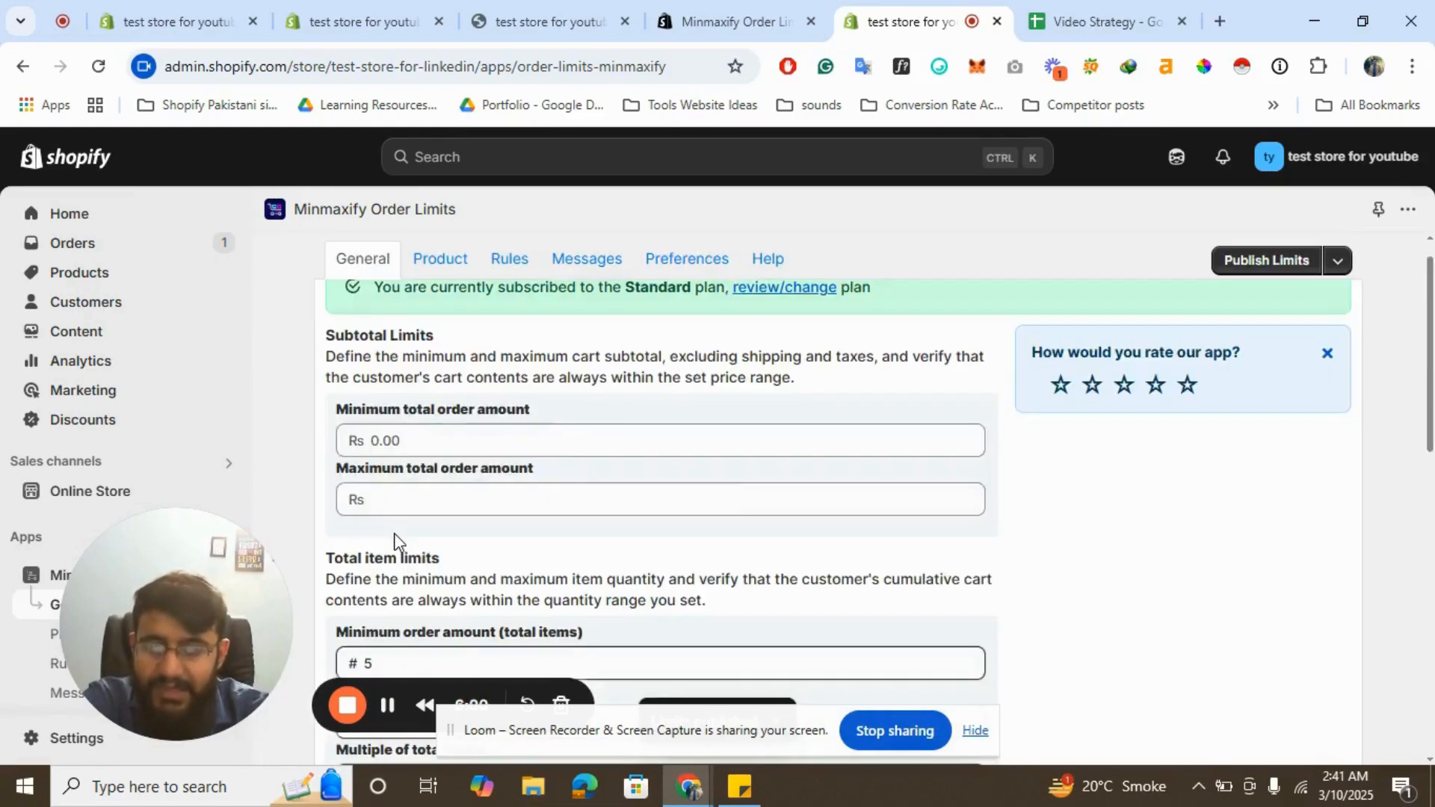
pyautogui.scroll(-2, 553, 486)
pyautogui.scroll(-1, 530, 550)
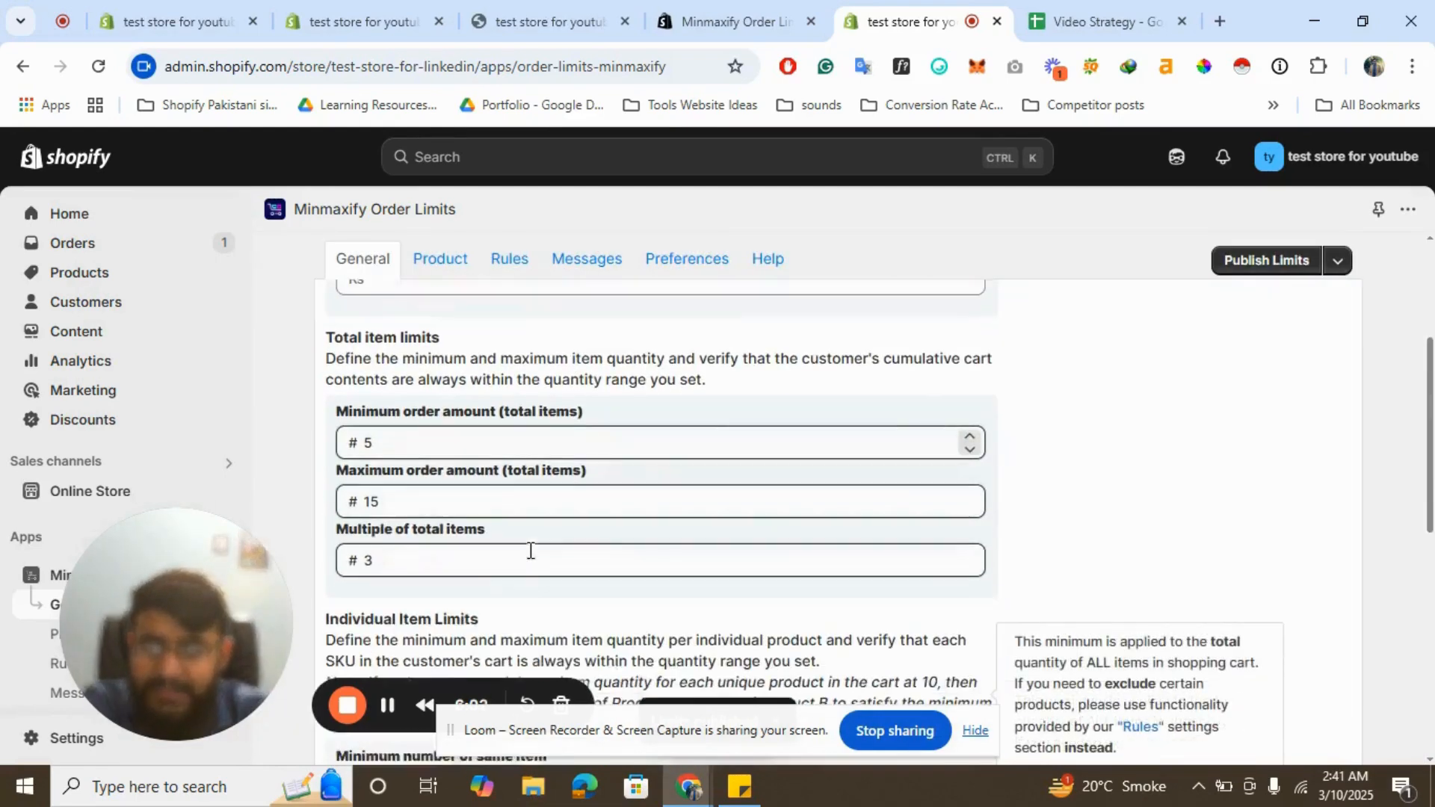
# - Switch to the storefront tab and scroll through the home page products
pyautogui.click(527, 9)
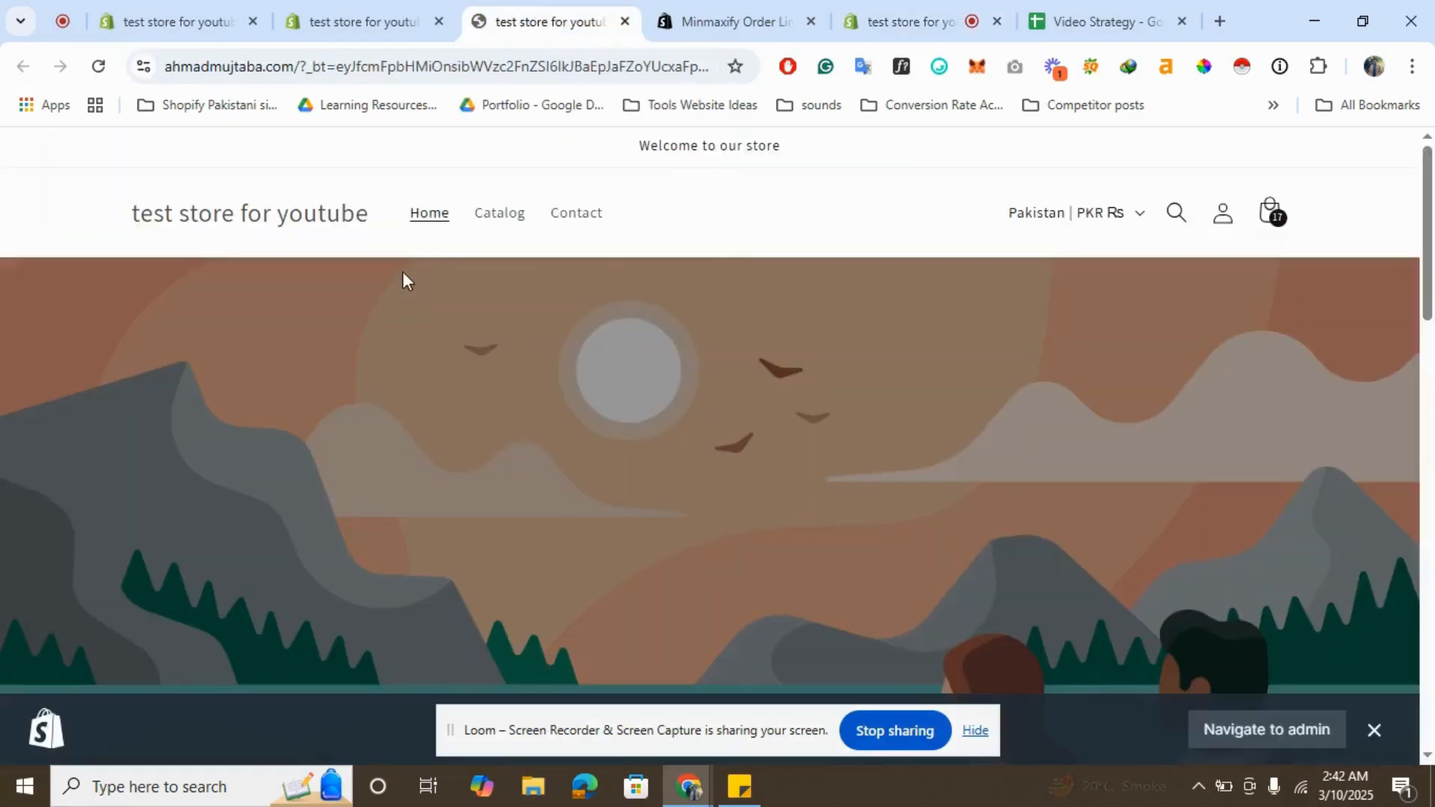
pyautogui.scroll(-1, 558, 390)
pyautogui.scroll(-10, 558, 390)
pyautogui.scroll(2, 289, 272)
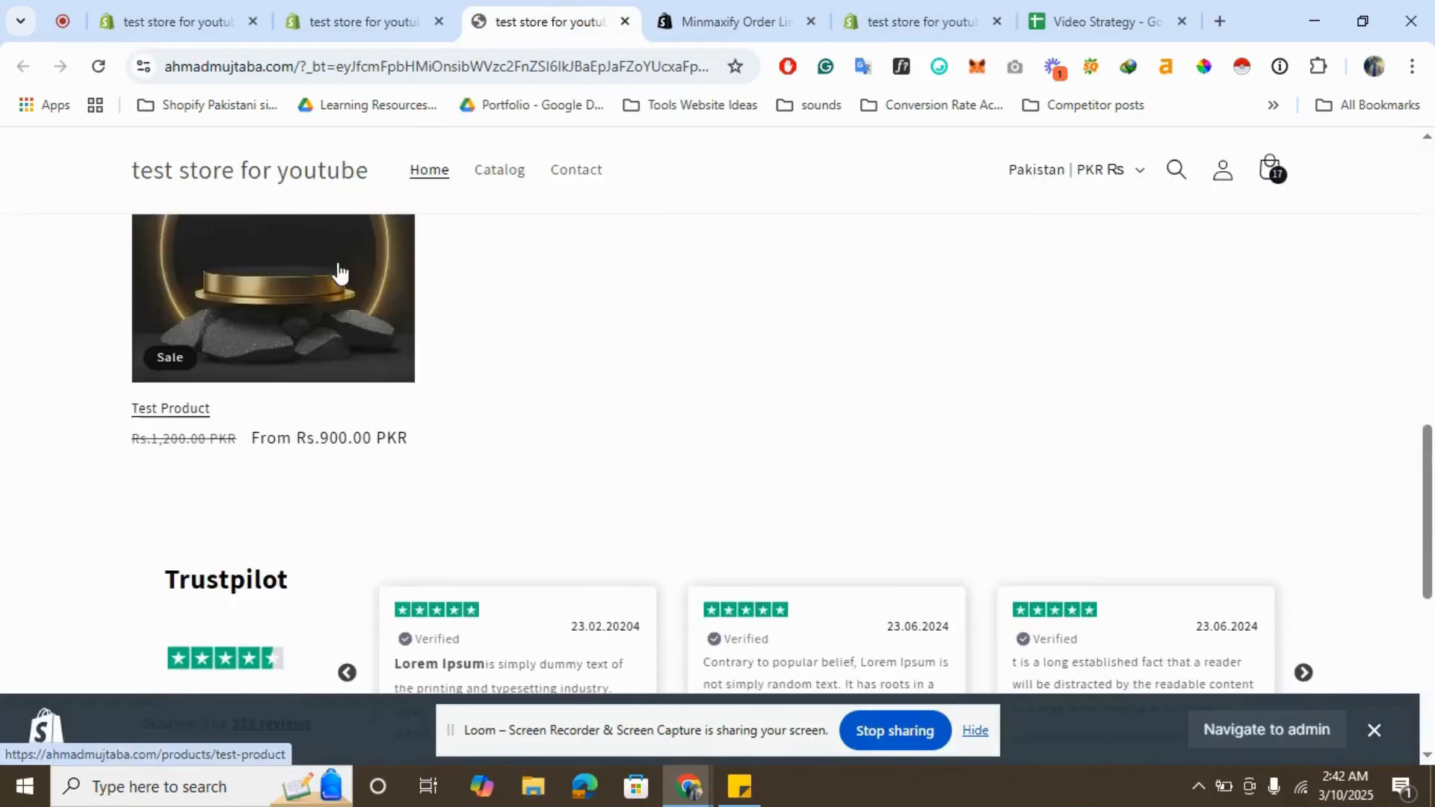
# - Open Test Product from the storefront and add 2 units in size S to the cart
pyautogui.click(228, 288)
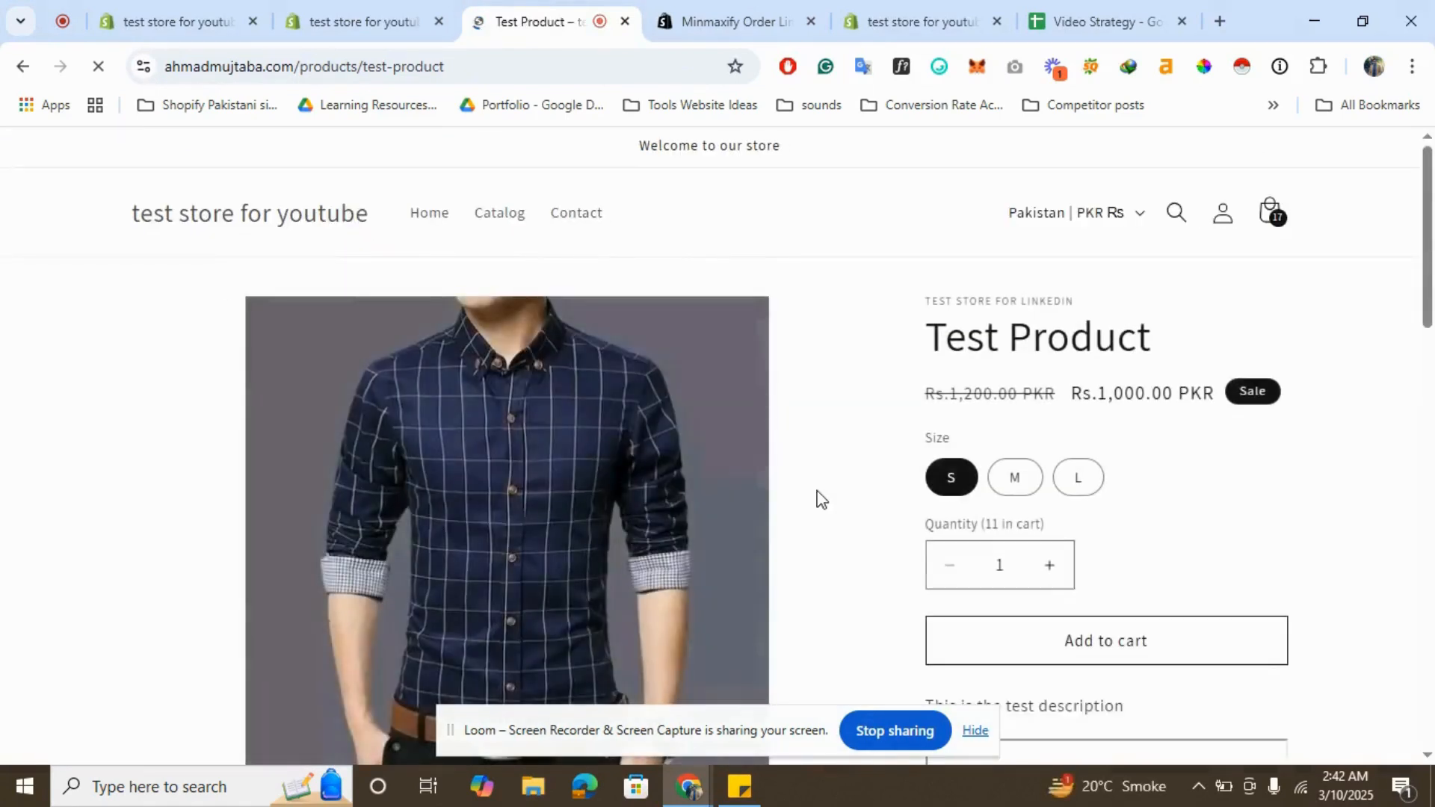
pyautogui.click(1048, 568)
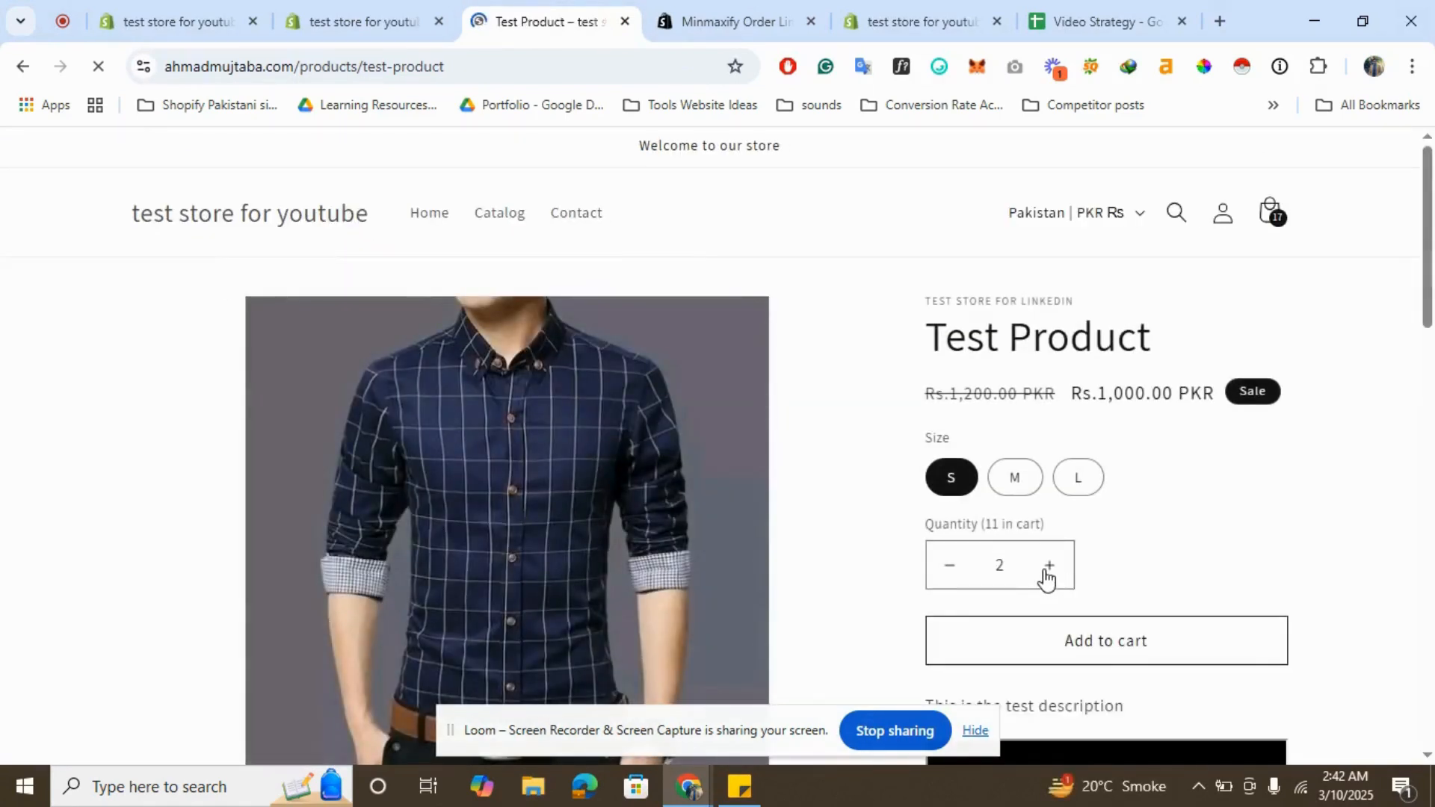
pyautogui.click(1112, 657)
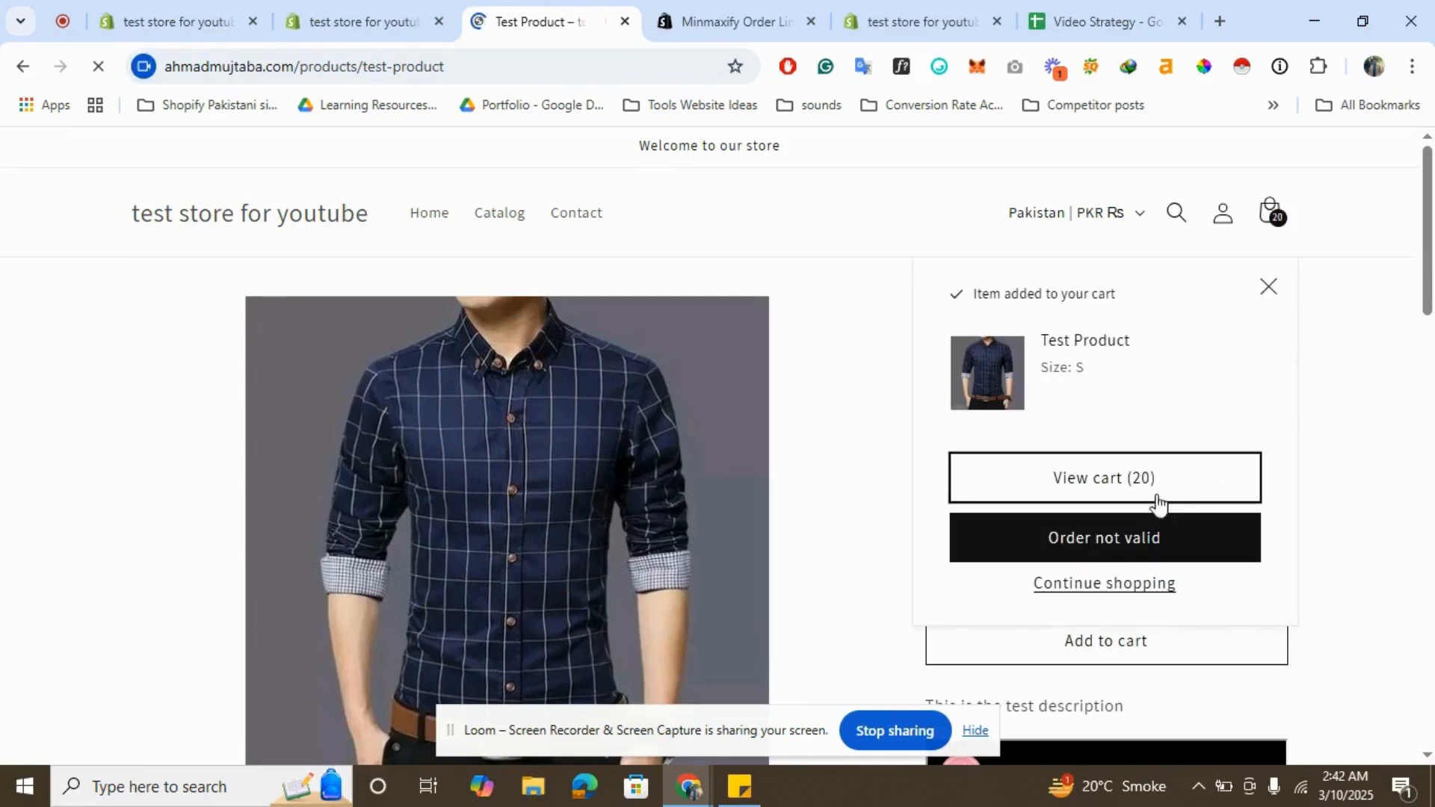
# - Open the cart and delete both product lines so the cart is emptied
pyautogui.click(1100, 485)
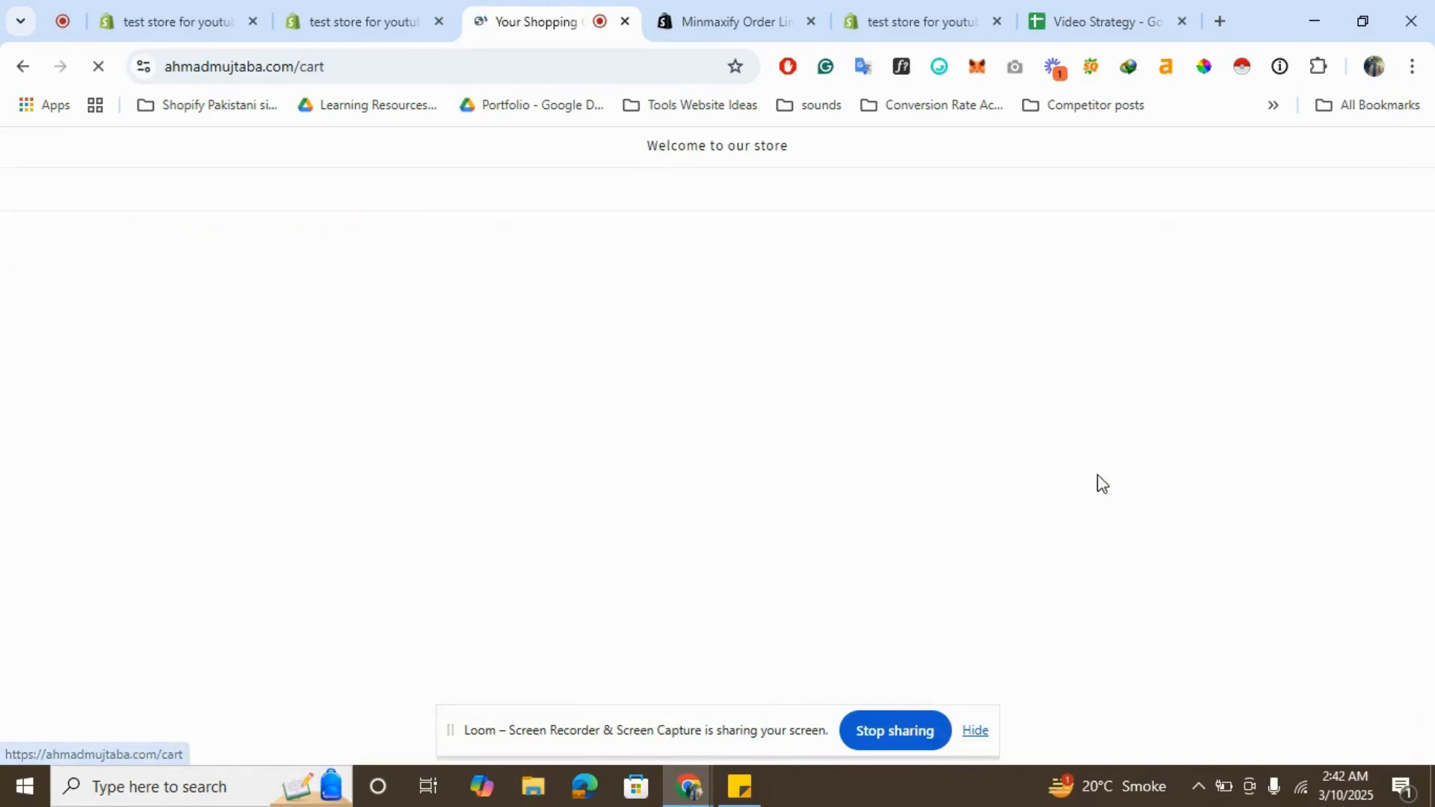
pyautogui.scroll(-2, 728, 454)
pyautogui.click(1067, 351)
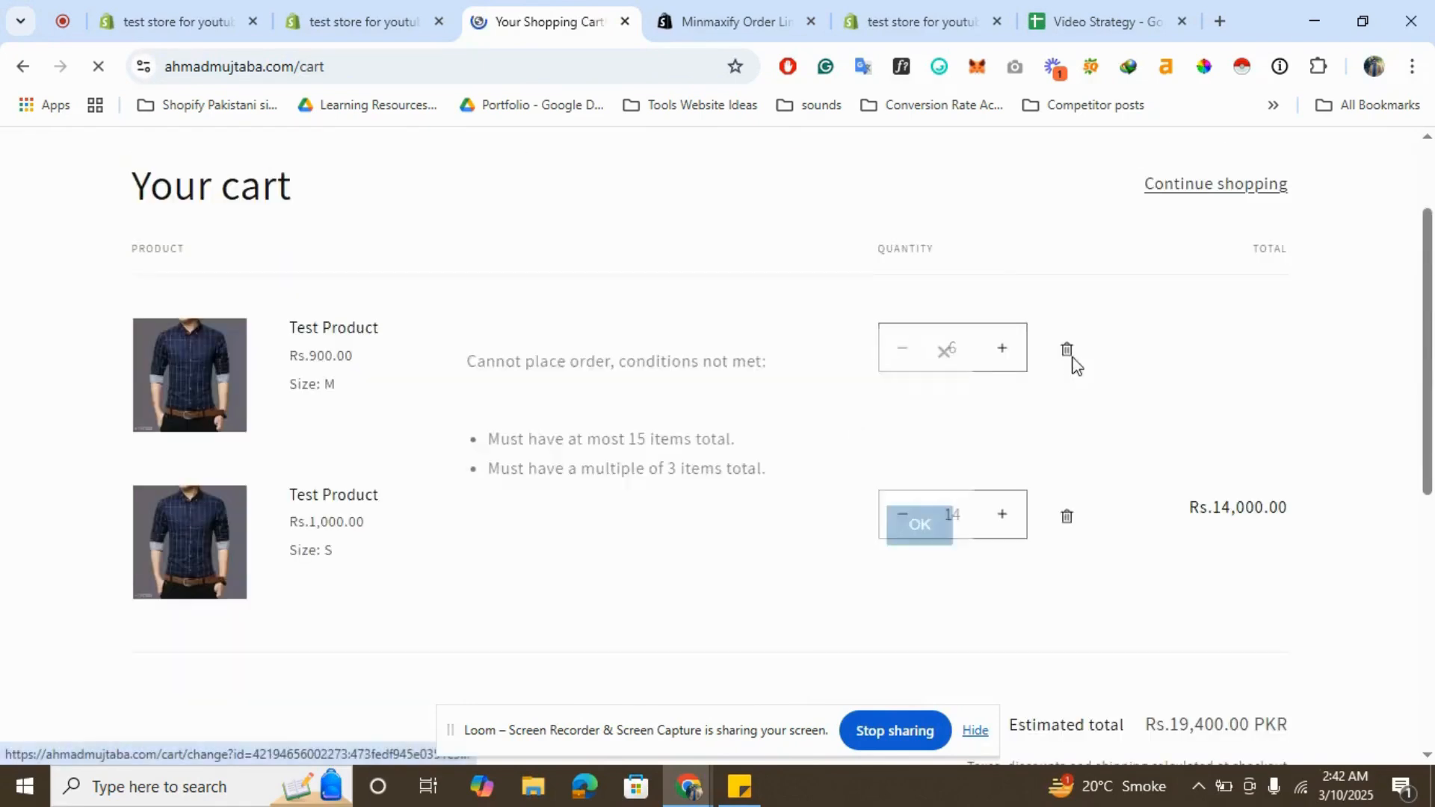
pyautogui.click(1085, 387)
pyautogui.click(1067, 351)
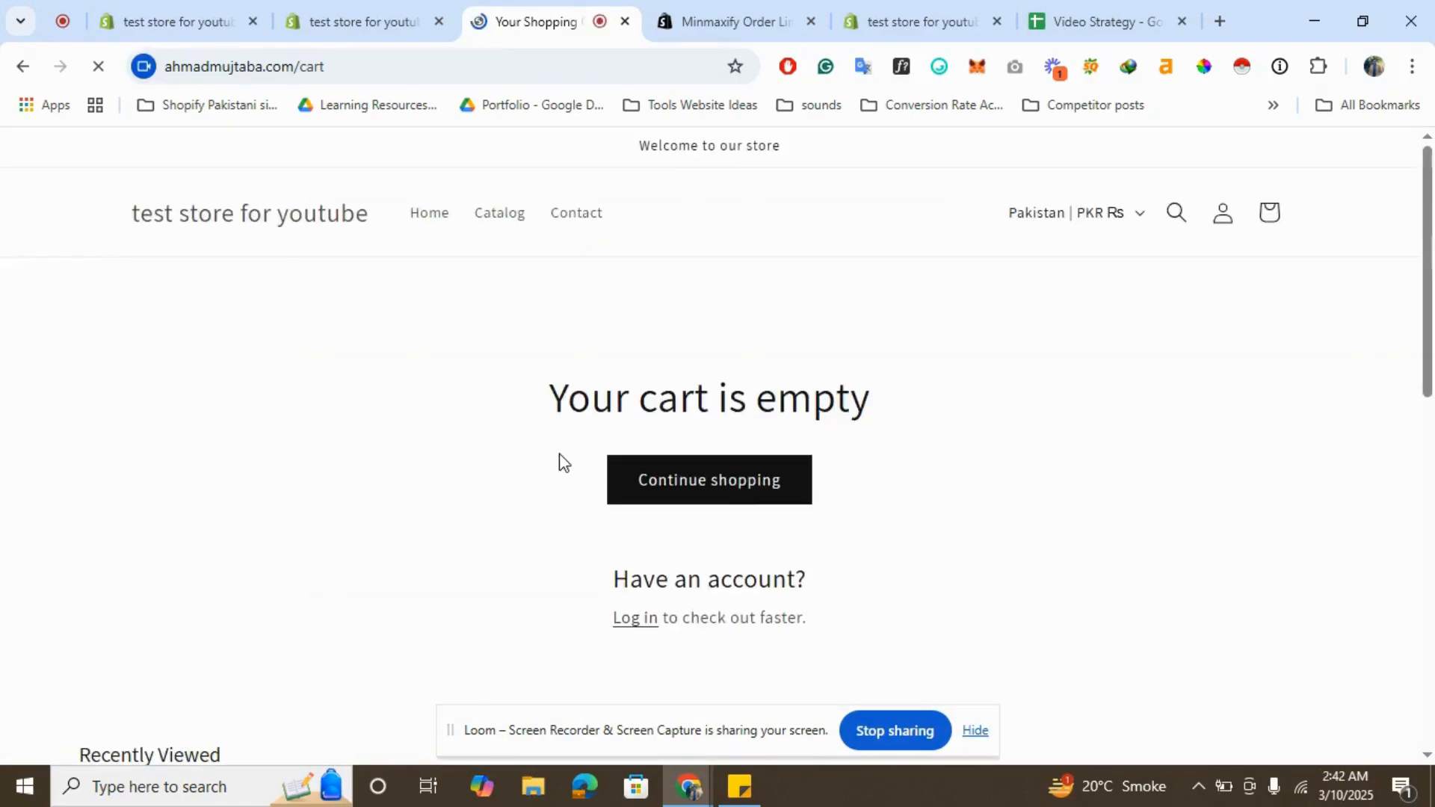
# - Reorder the browser tabs so the order limits app settings sit beside the storefront tab
pyautogui.scroll(-4, 558, 462)
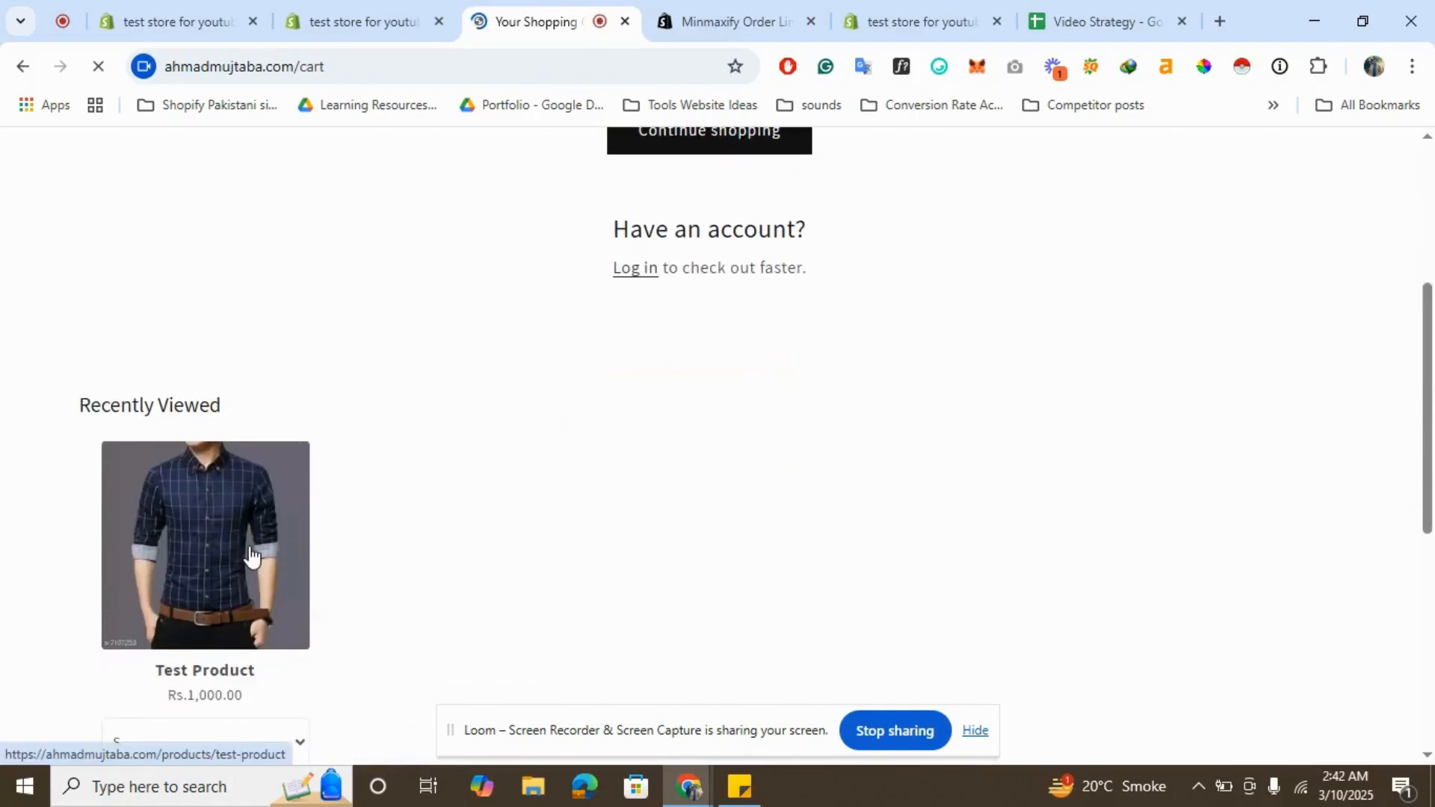
pyautogui.click(400, 16)
pyautogui.click(740, 9)
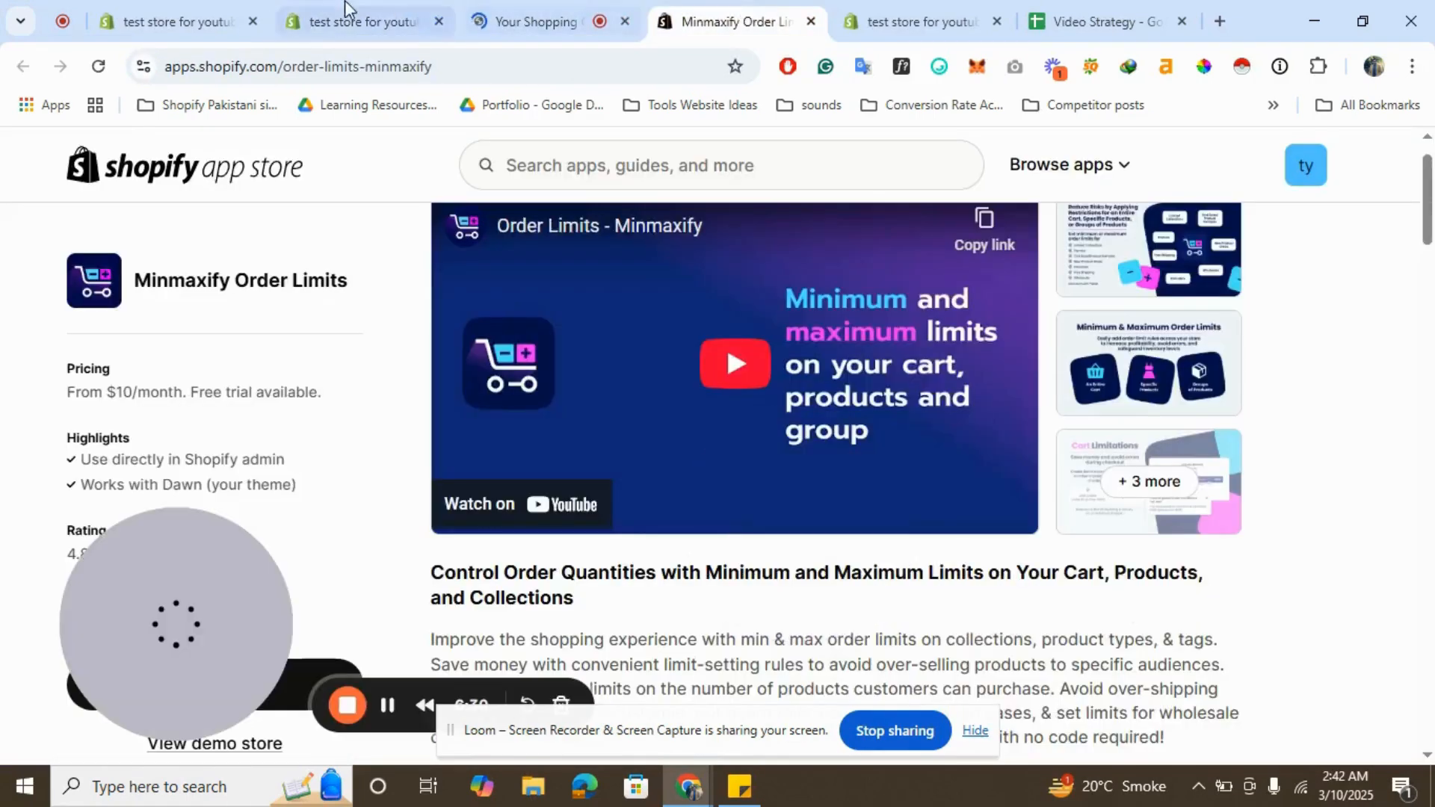
pyautogui.click(340, 10)
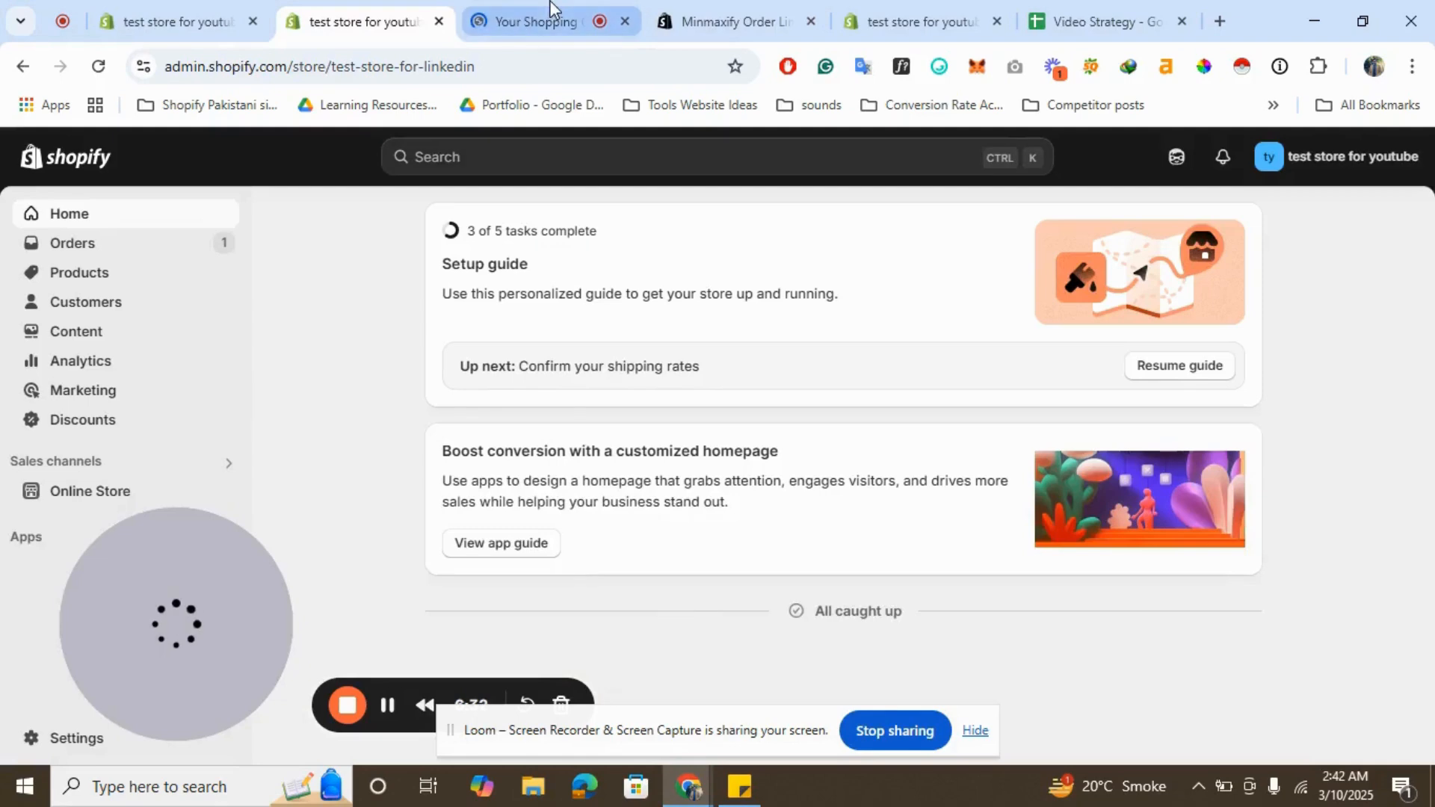
pyautogui.moveTo(944, 10); pyautogui.dragTo(598, 9)
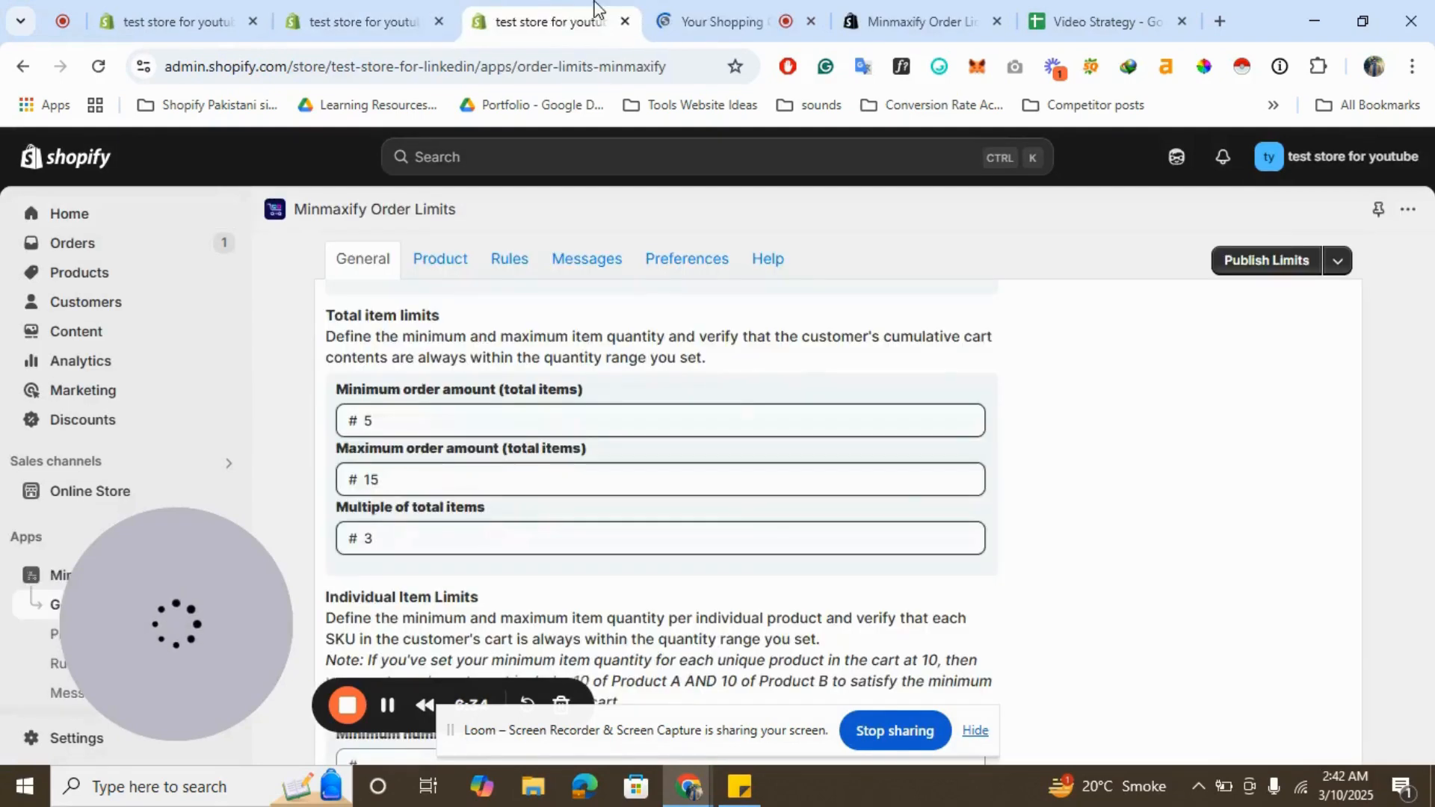
pyautogui.click(721, 21)
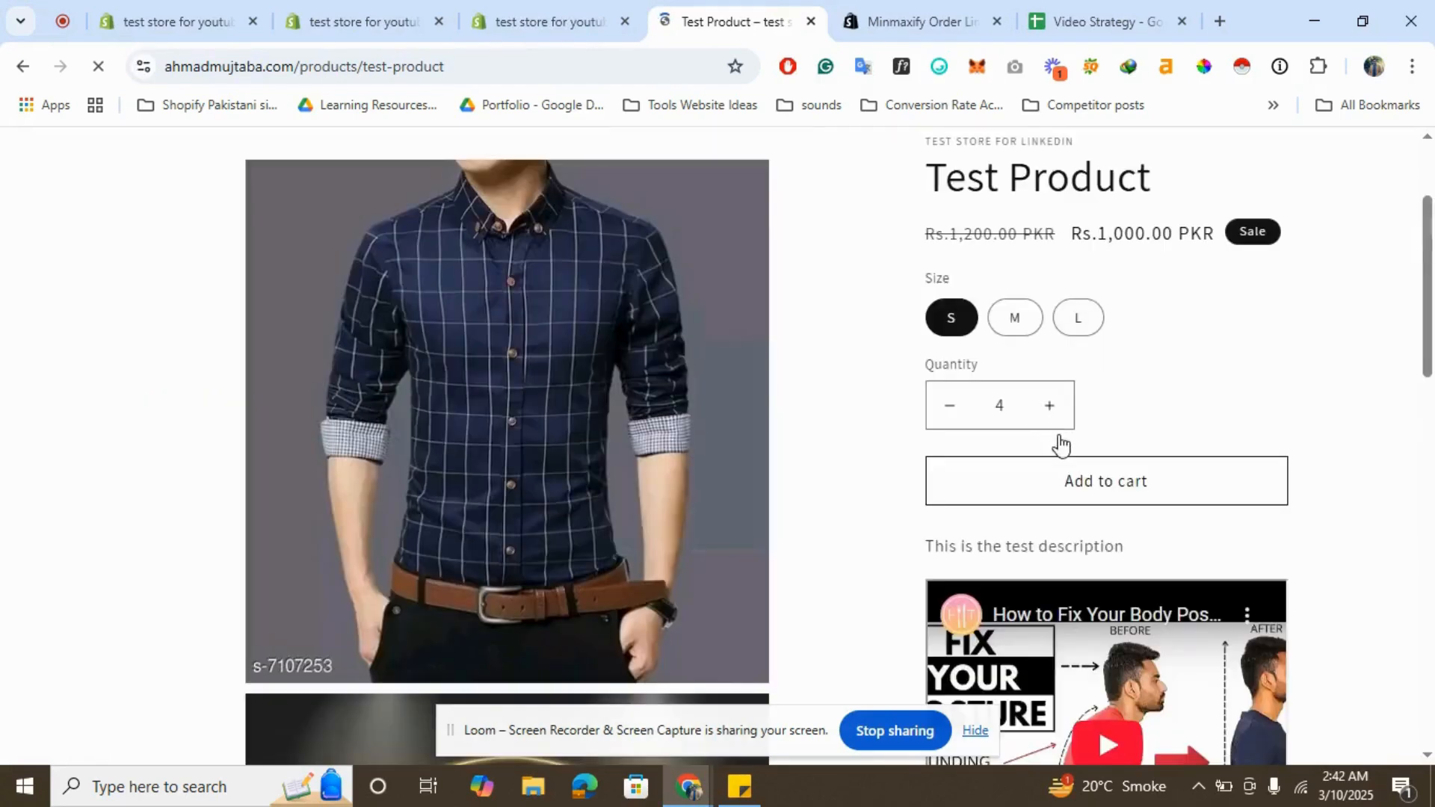
# - Add the product to the cart and dismiss the order conditions dialog
pyautogui.click(1088, 484)
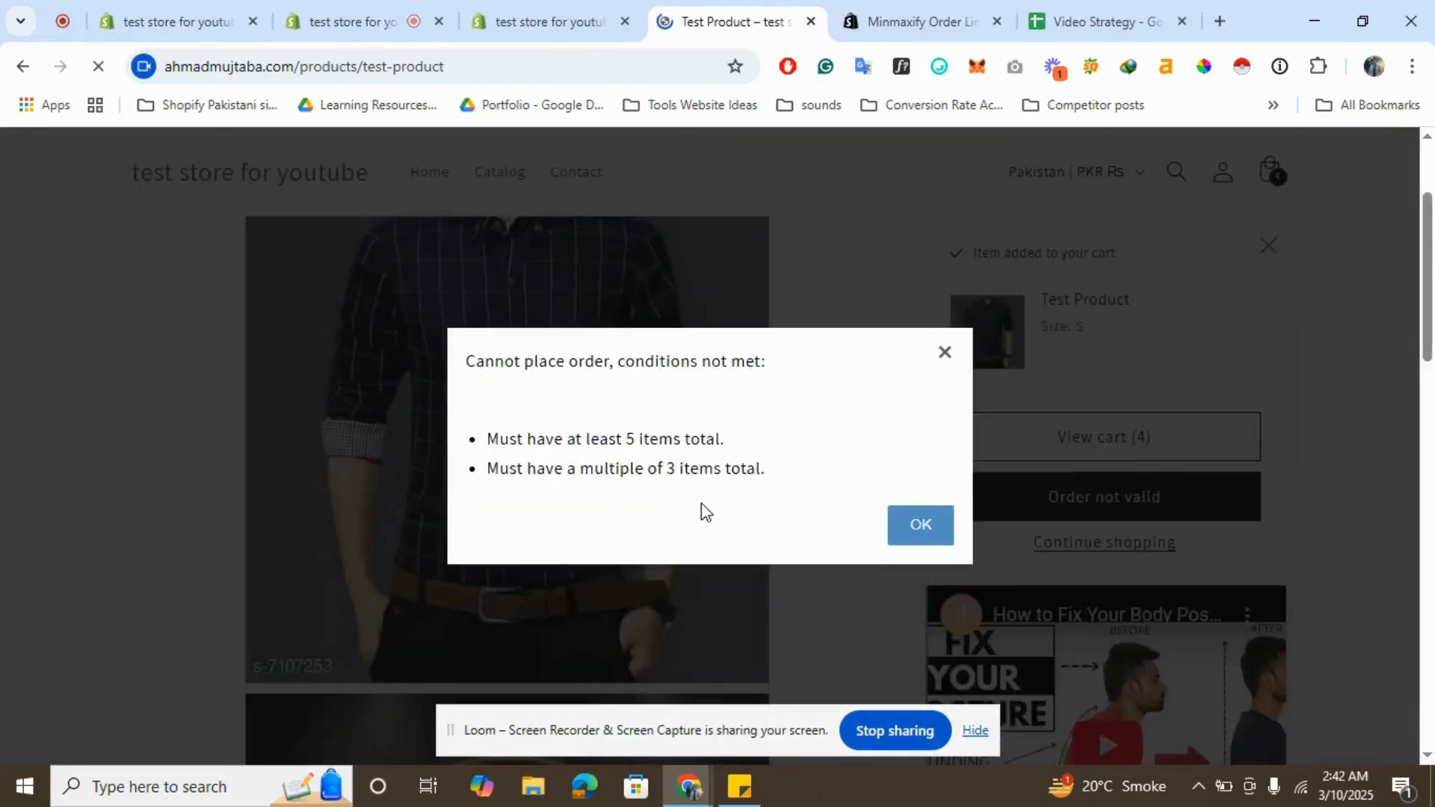
pyautogui.click(946, 535)
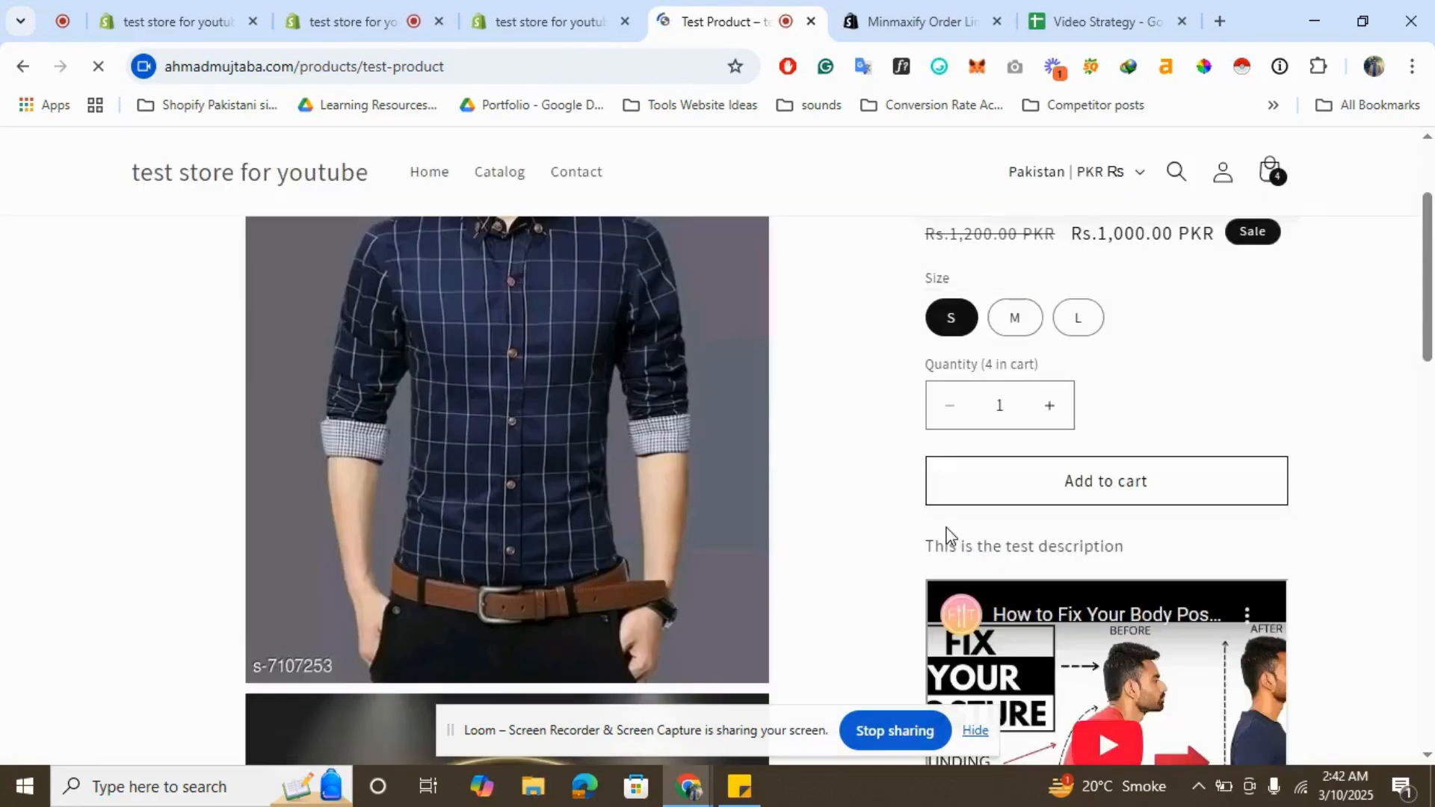
# - Check the total item limits in the app, then raise the product quantity to 15 on the storefront
pyautogui.click(586, 11)
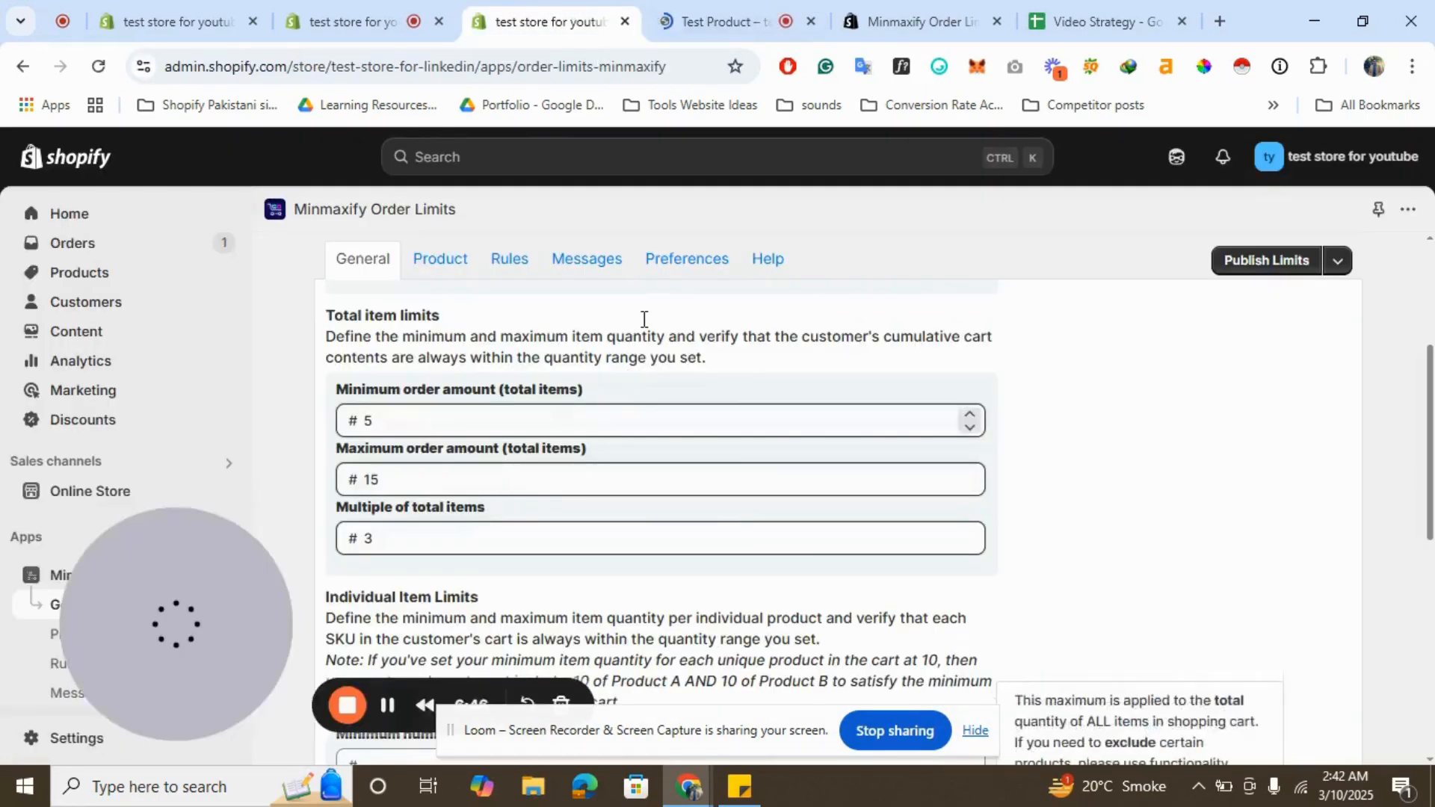
pyautogui.click(770, 13)
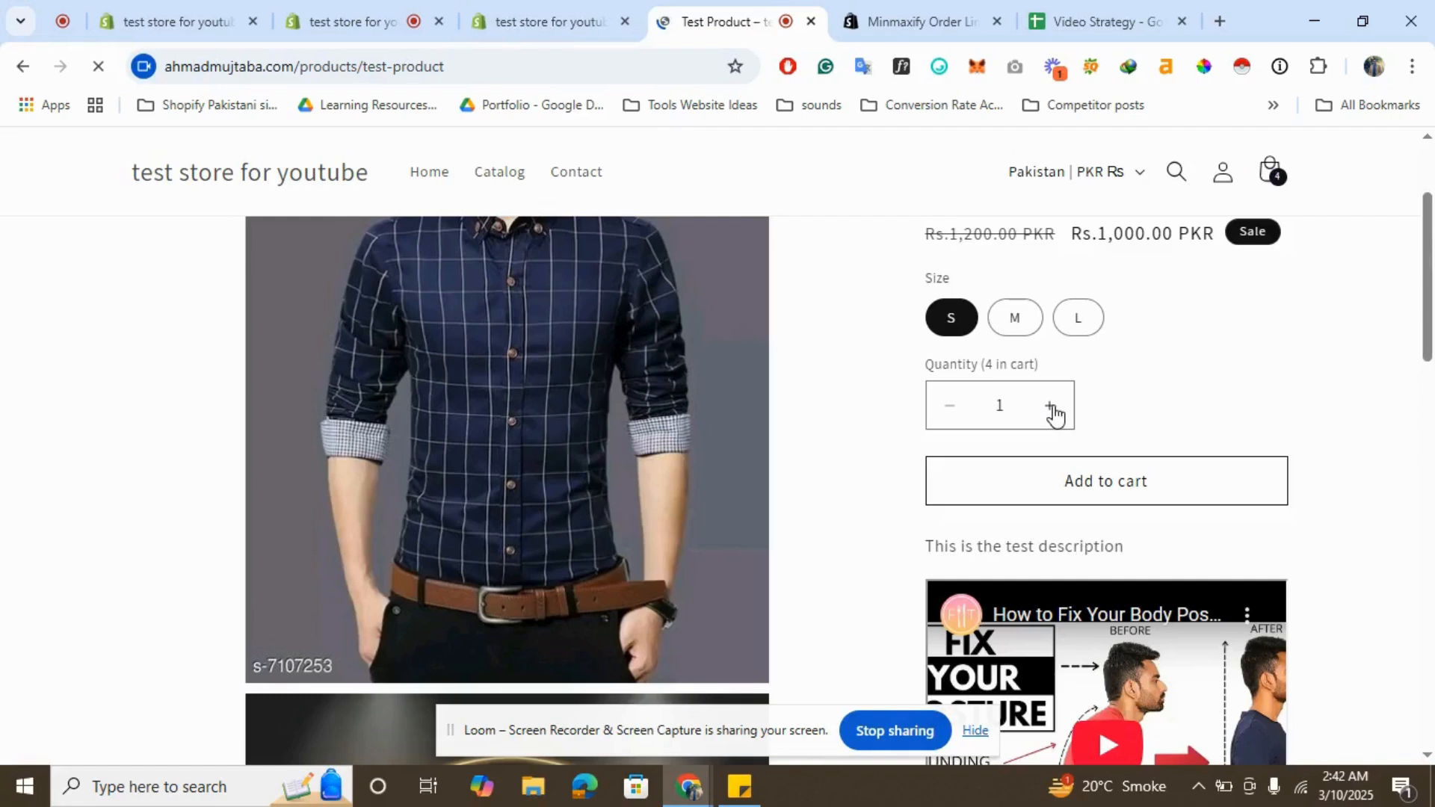
pyautogui.click(1052, 407)
pyautogui.click(1052, 408)
pyautogui.click(1051, 407)
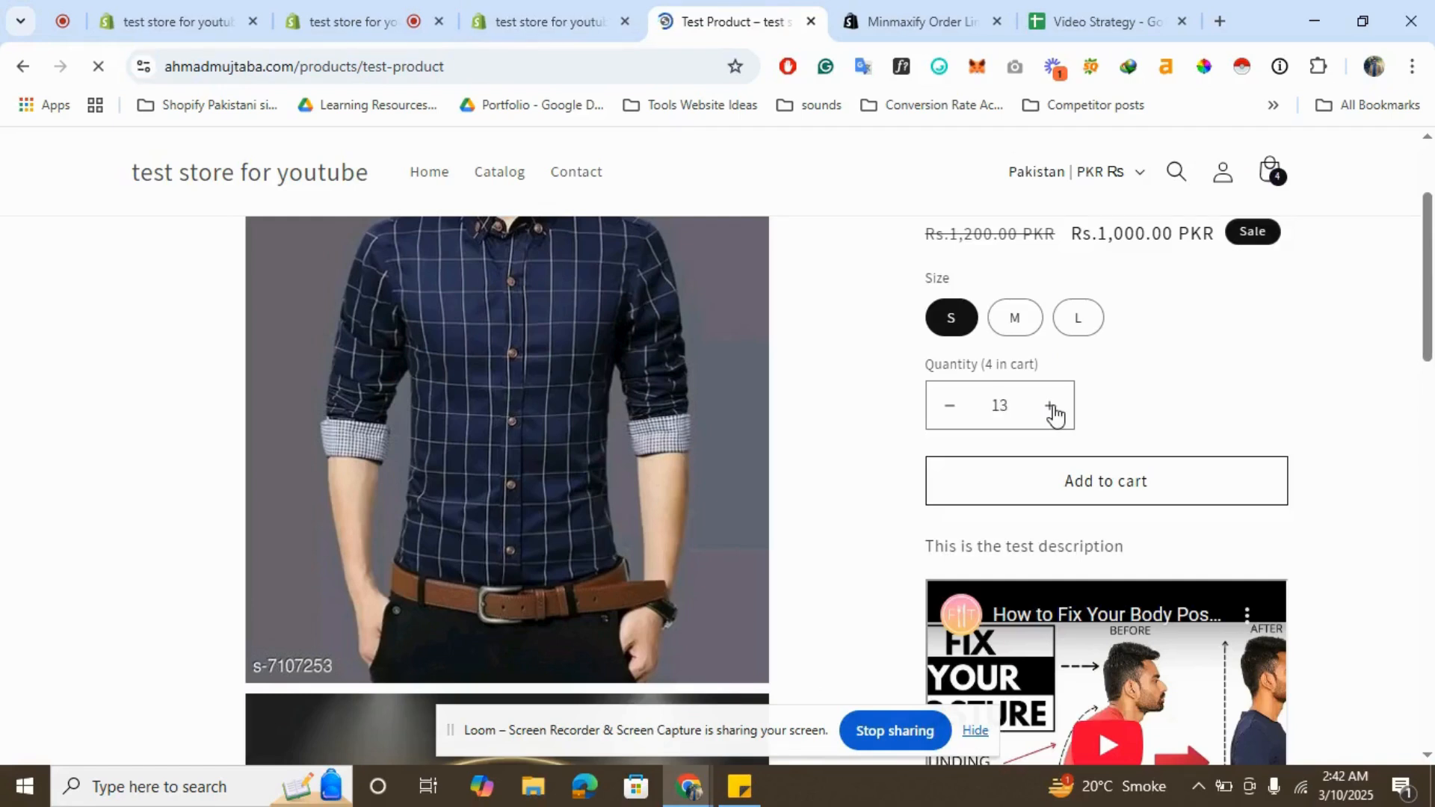
pyautogui.doubleClick(1052, 404)
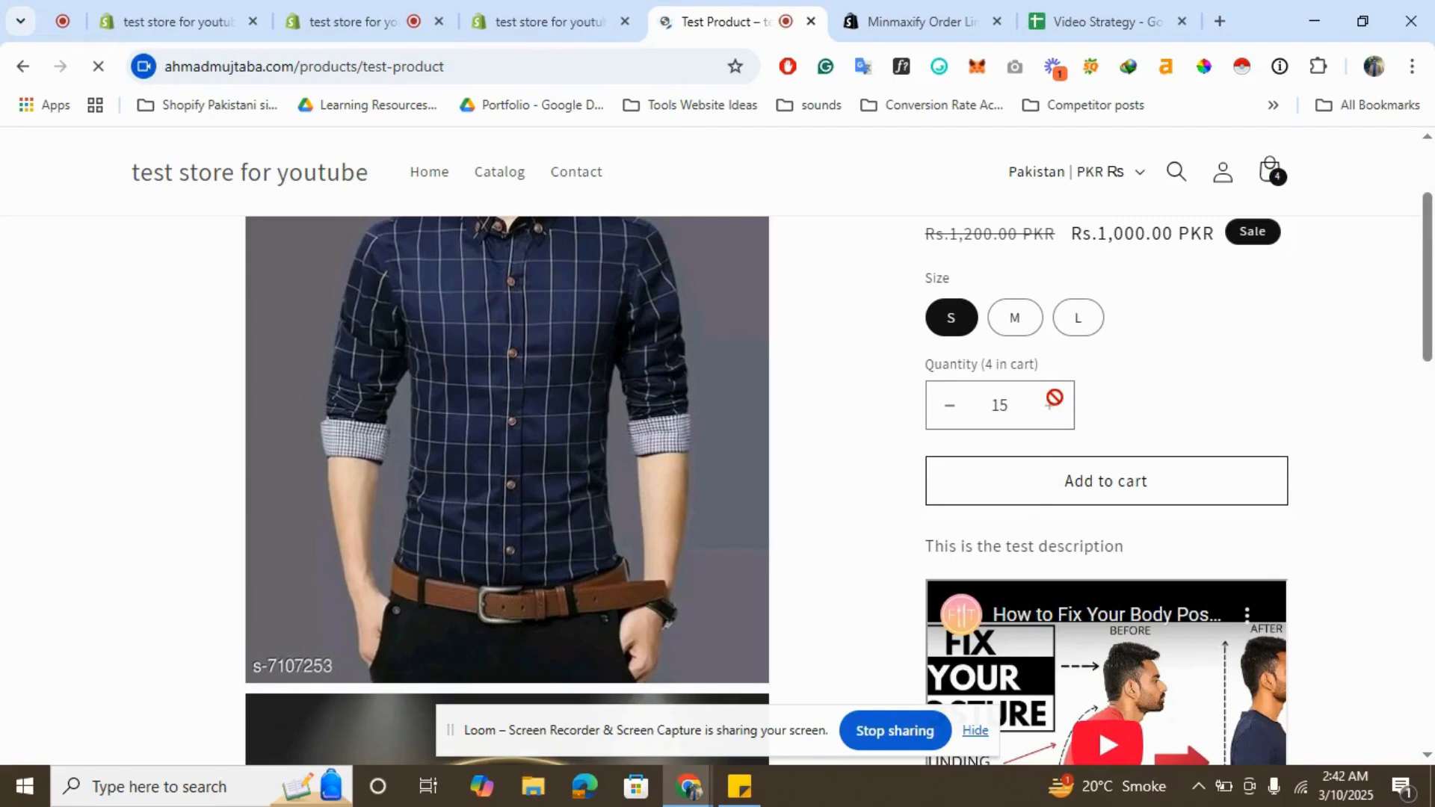
# - Recheck the limits in the app and reduce the product quantity on the storefront
pyautogui.click(554, 10)
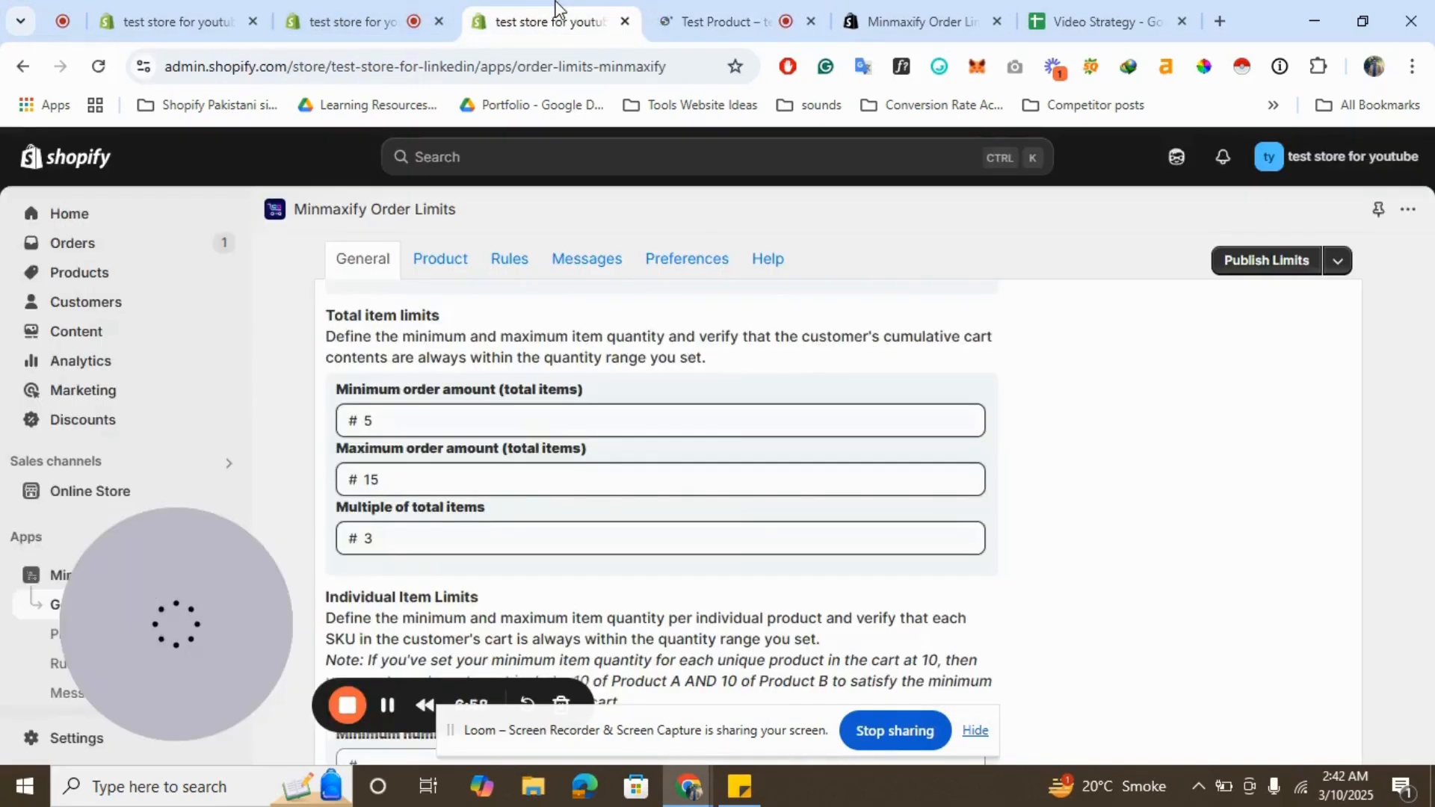
pyautogui.click(658, 12)
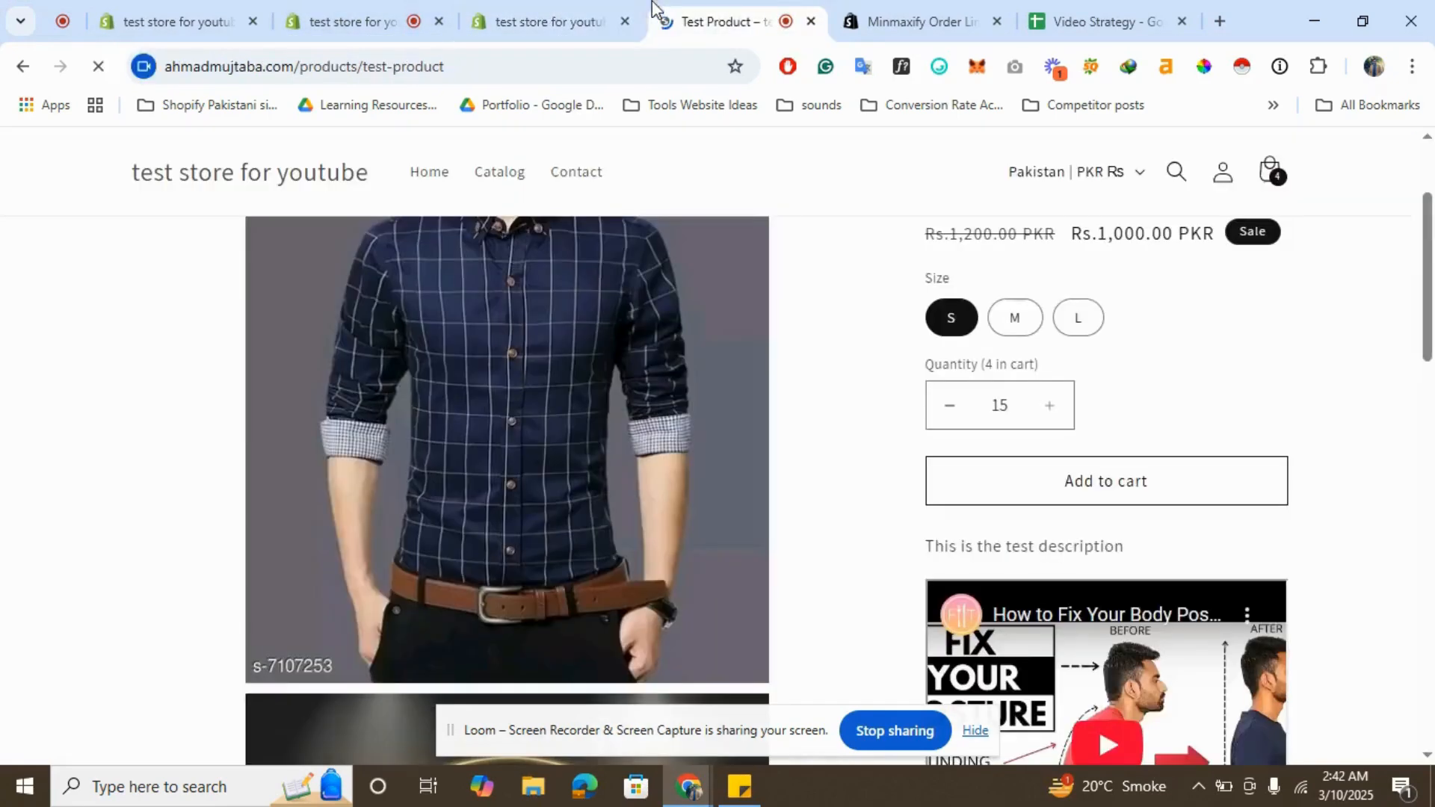
pyautogui.click(949, 402)
pyautogui.click(950, 403)
pyautogui.click(949, 402)
pyautogui.click(949, 403)
pyautogui.click(950, 402)
pyautogui.click(950, 402)
pyautogui.click(1050, 407)
# - Add the selected quantity of the product to the cart and close the conditions-not-met dialog
pyautogui.click(592, 19)
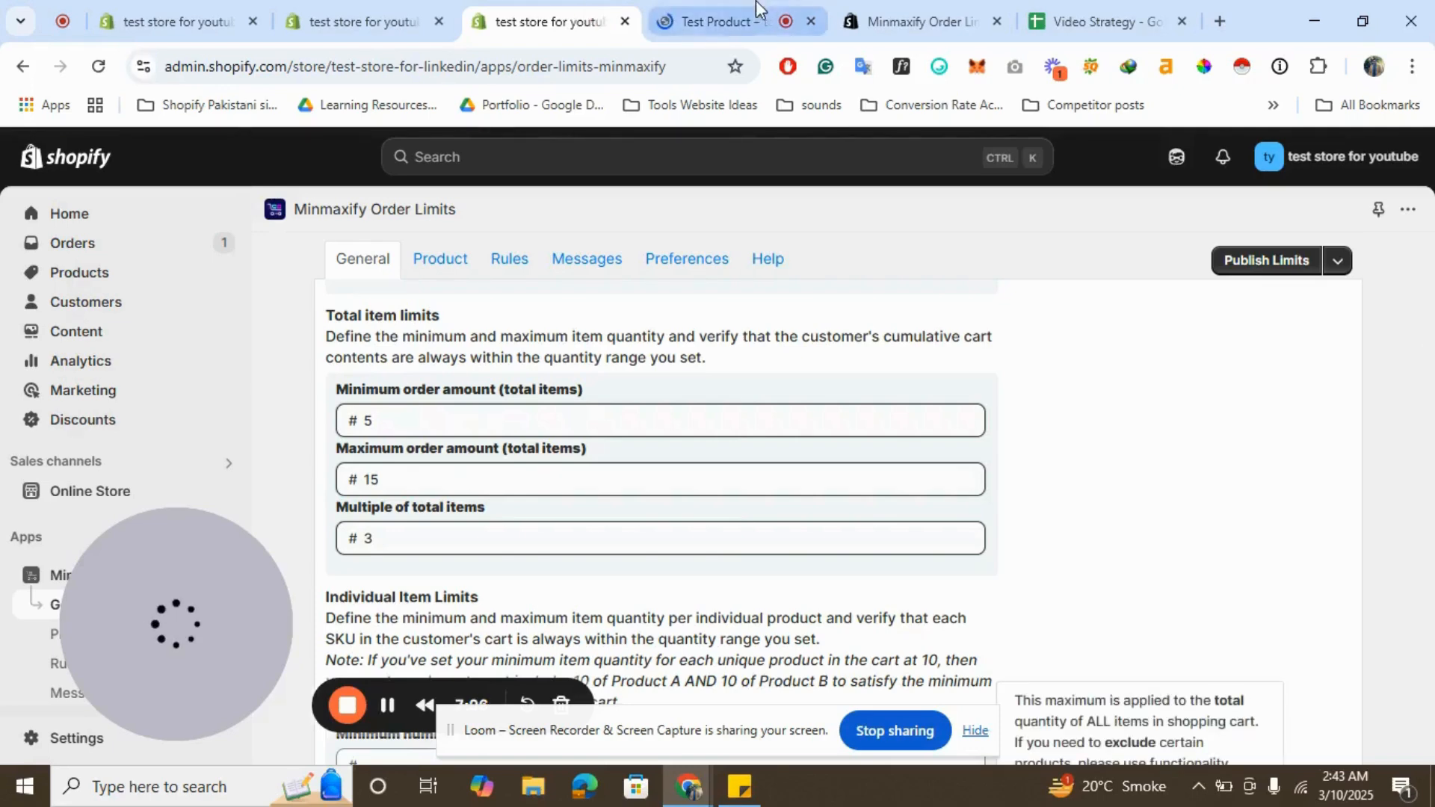
pyautogui.click(756, 2)
pyautogui.click(1074, 481)
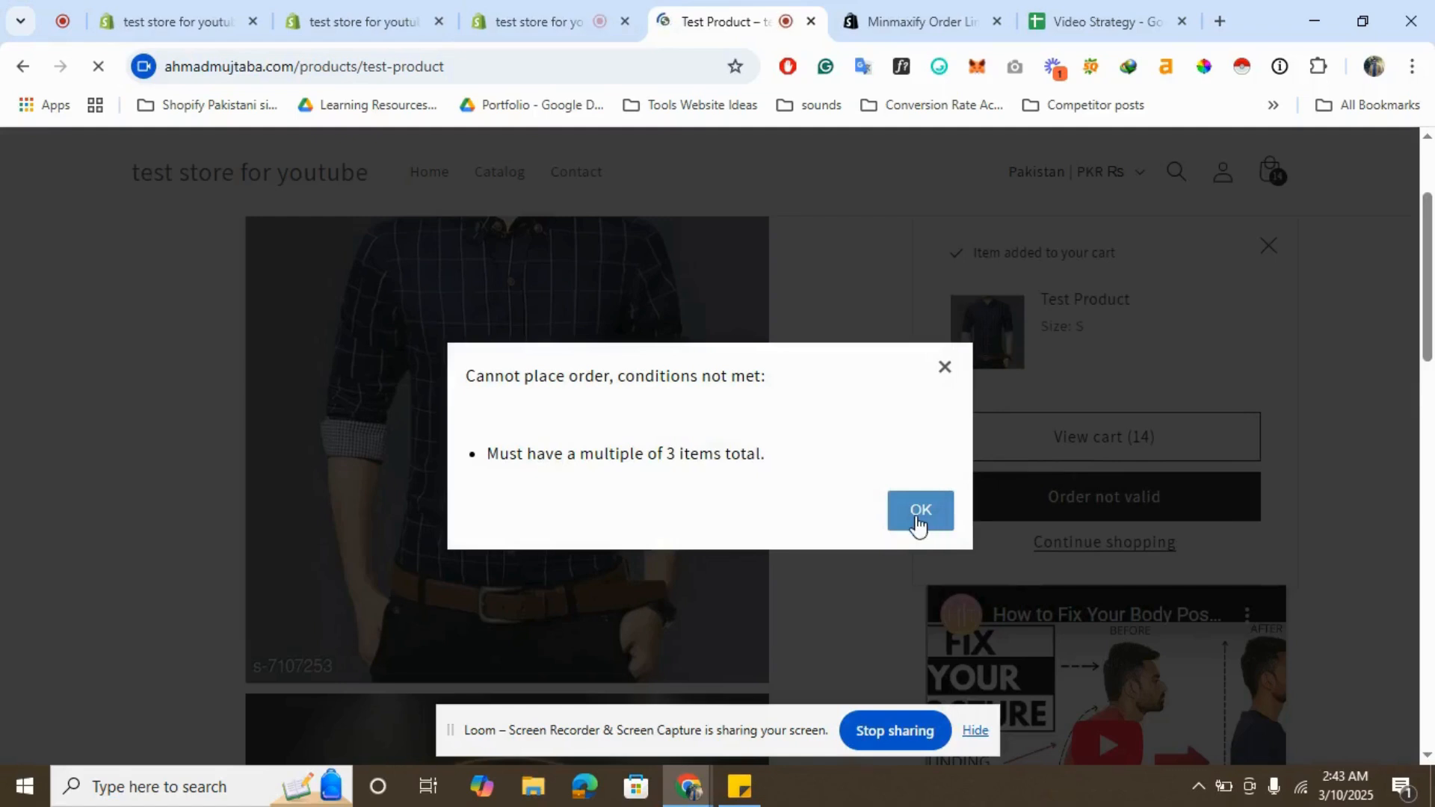
pyautogui.click(918, 516)
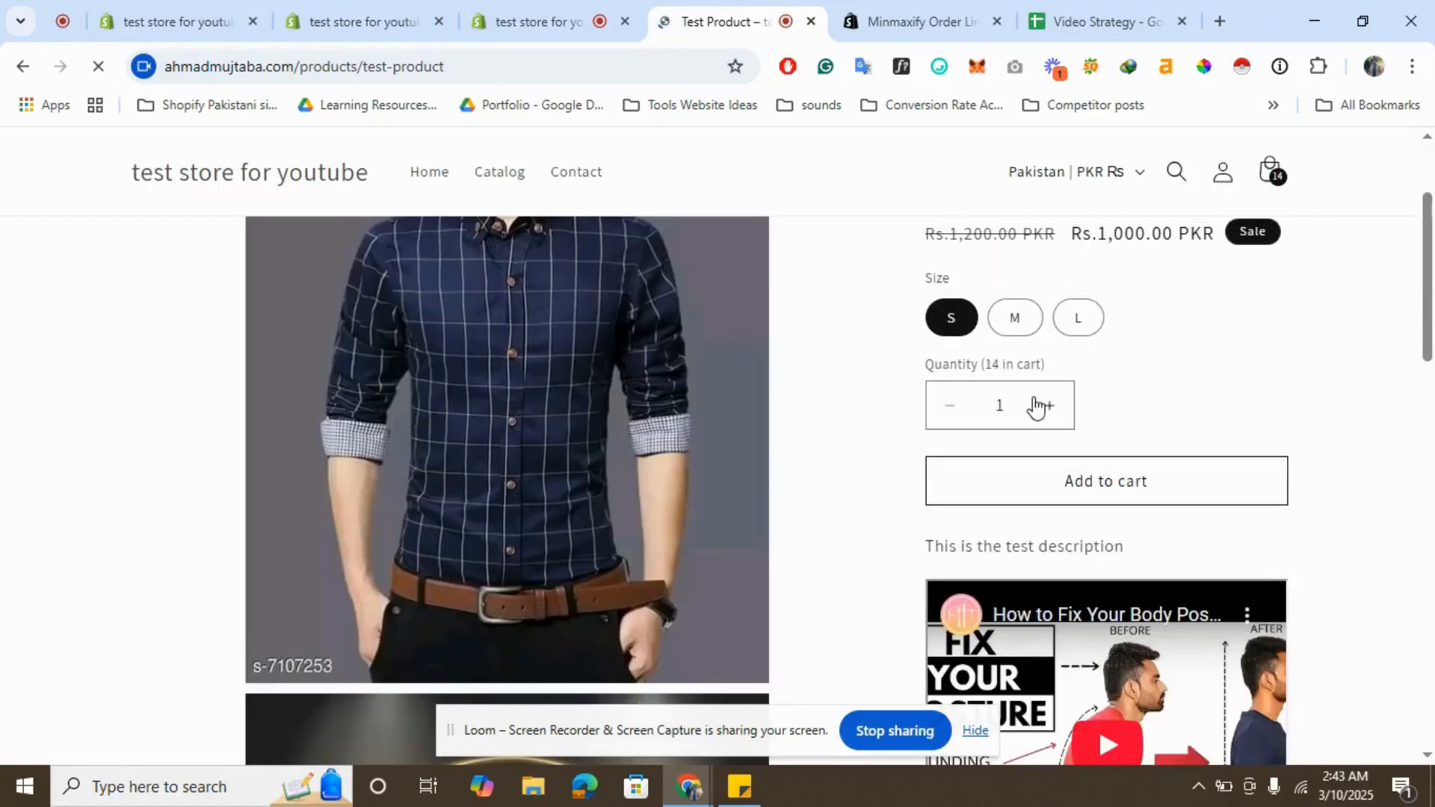
# - Open the cart, dismiss the warning and lower the product's quantity to 12
pyautogui.click(1275, 169)
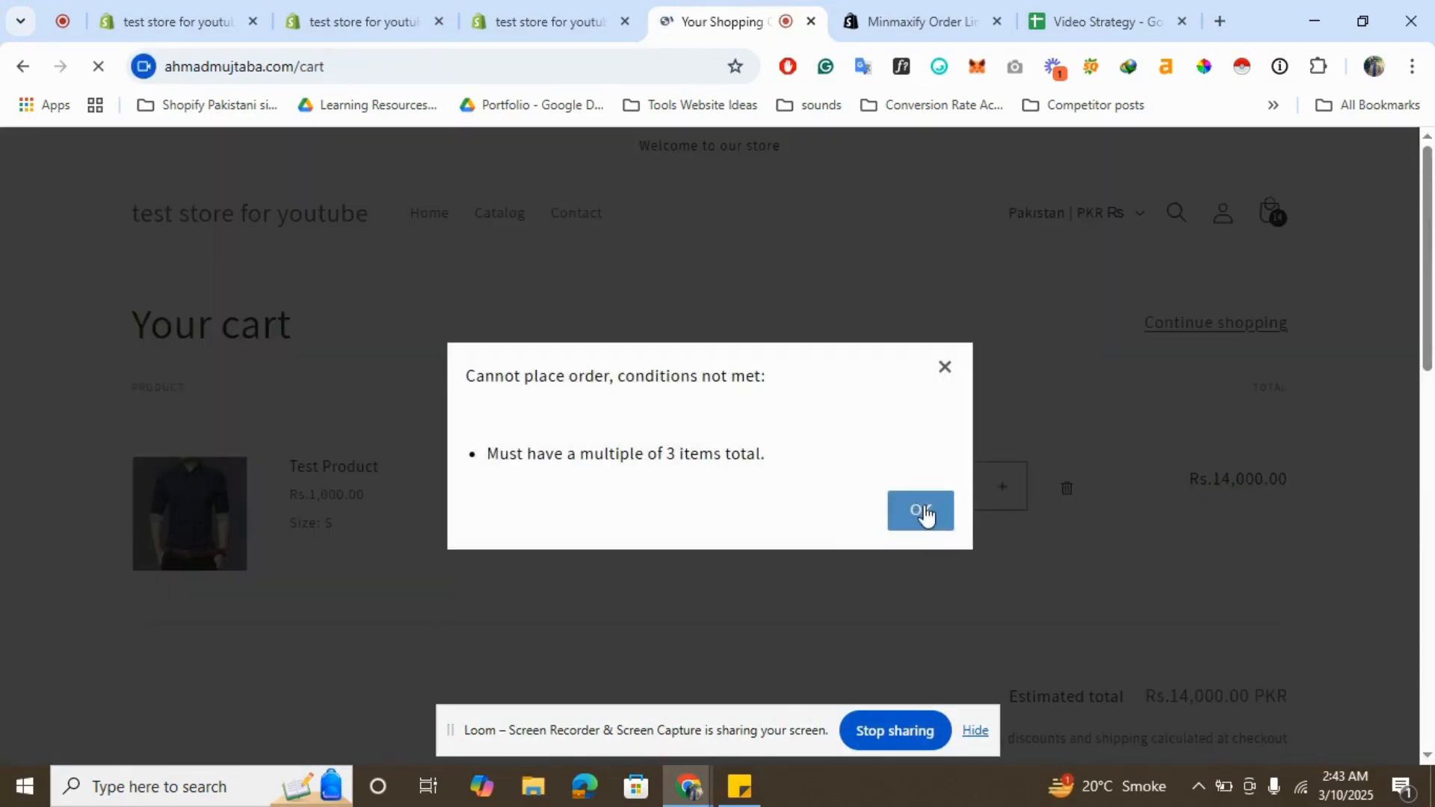
pyautogui.click(925, 514)
pyautogui.scroll(-2, 953, 538)
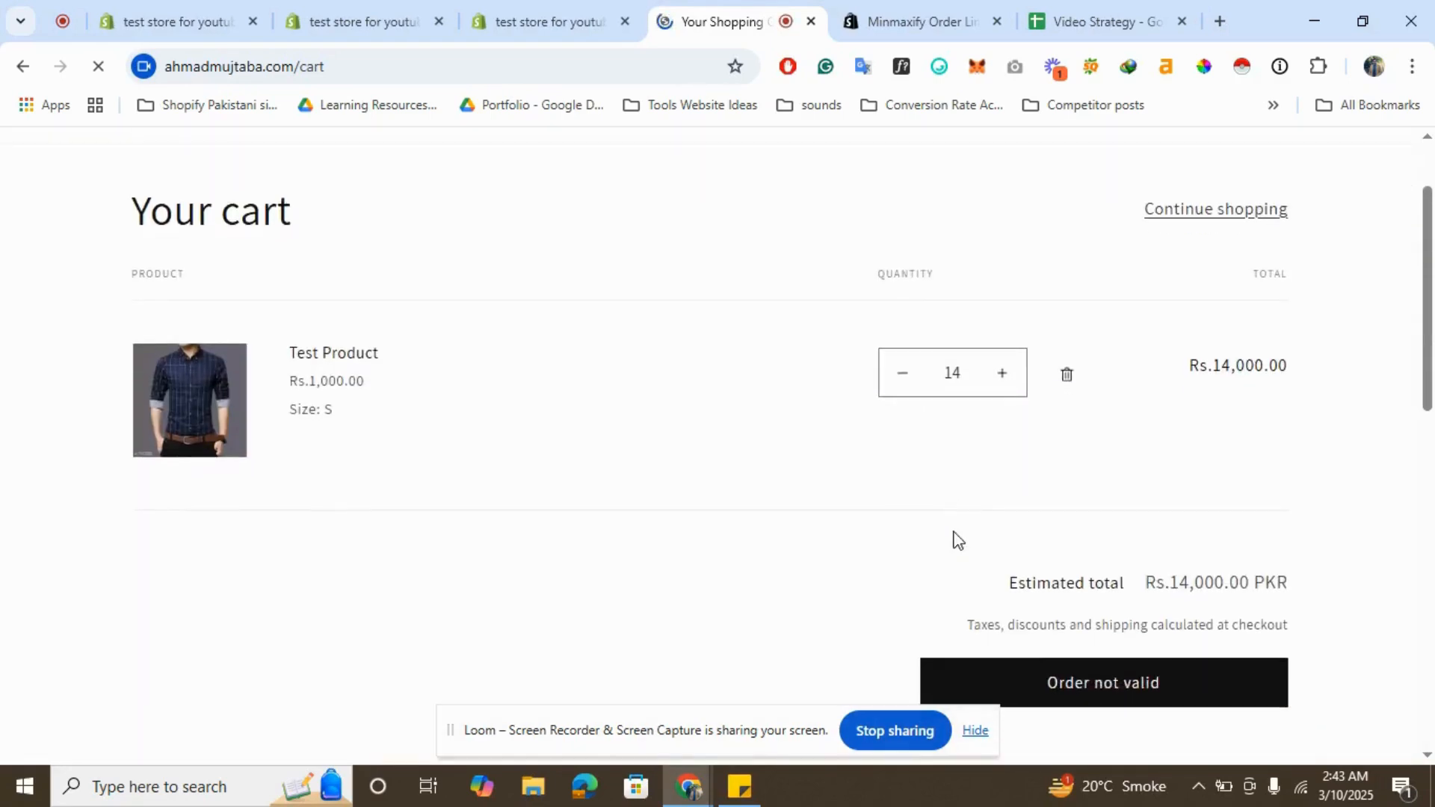
pyautogui.scroll(-1, 1151, 568)
pyautogui.scroll(3, 972, 516)
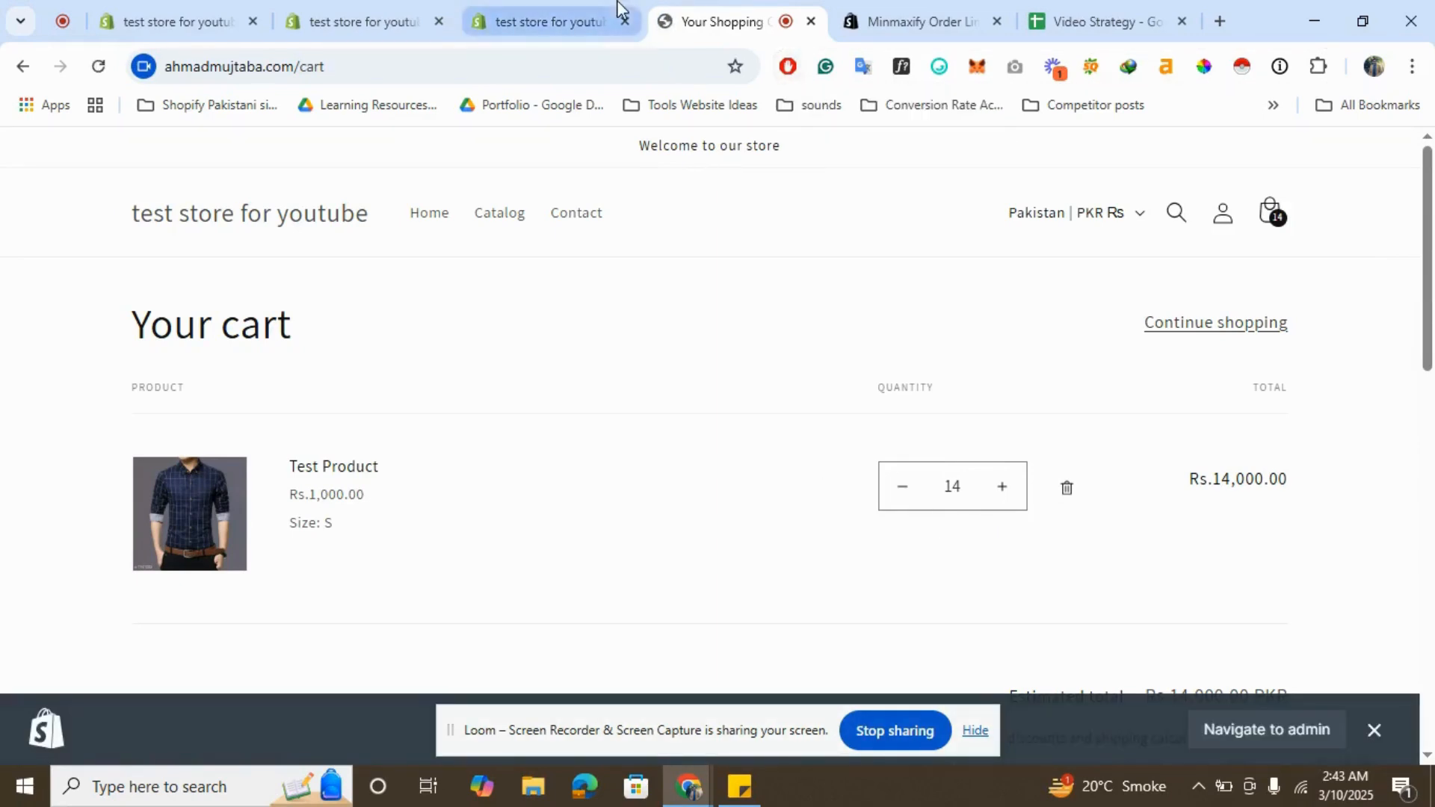
pyautogui.click(907, 489)
pyautogui.click(904, 491)
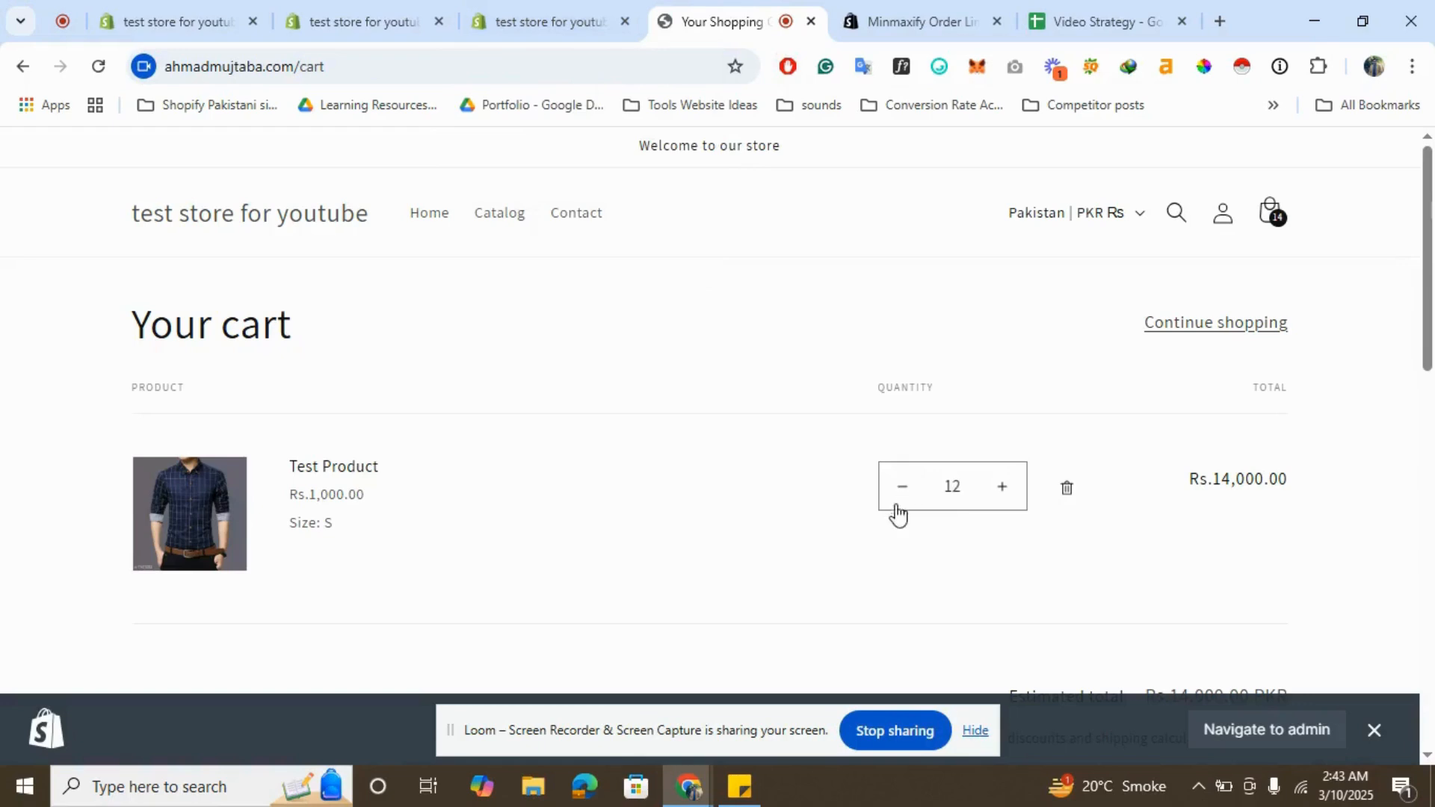
pyautogui.scroll(-8, 1172, 577)
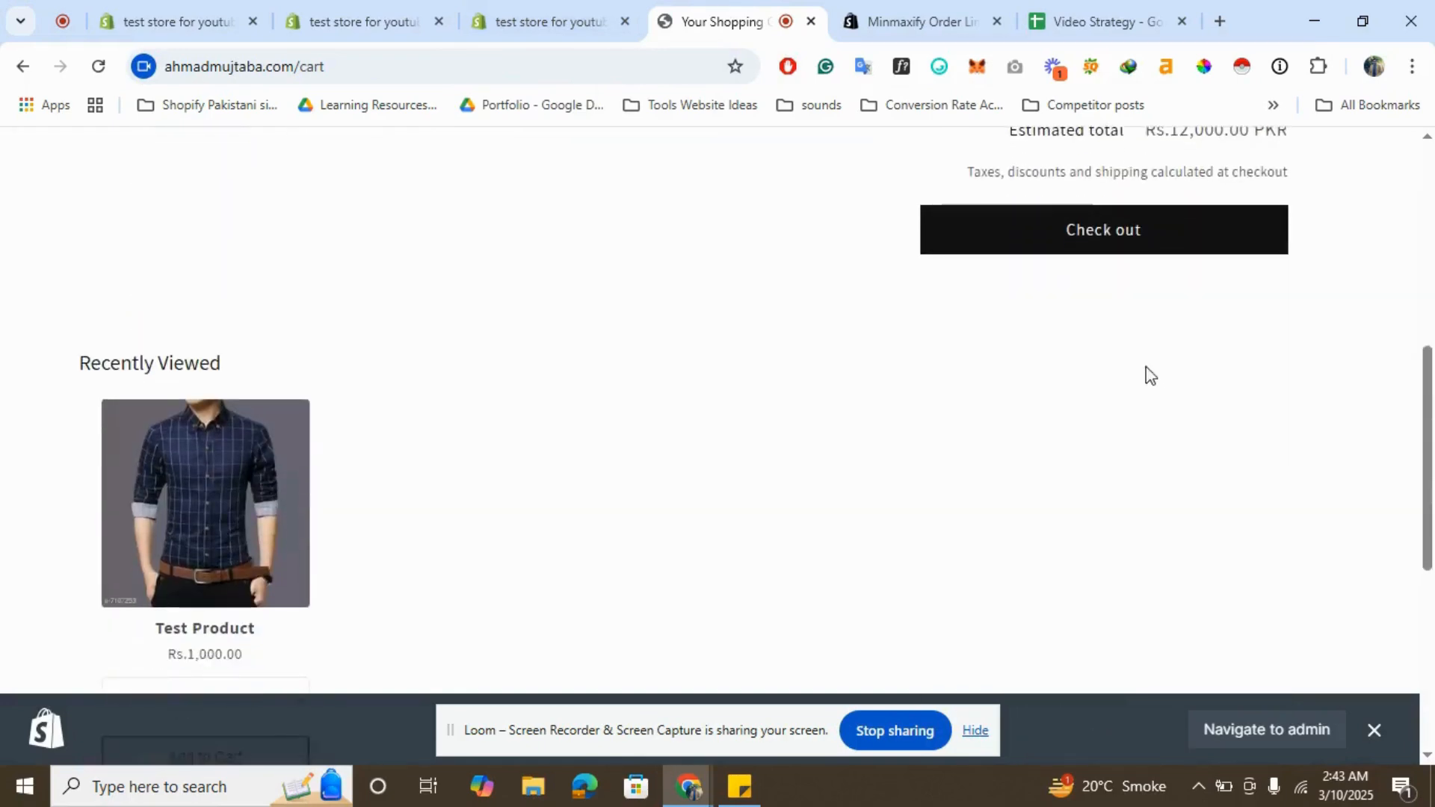
pyautogui.scroll(7, 1147, 375)
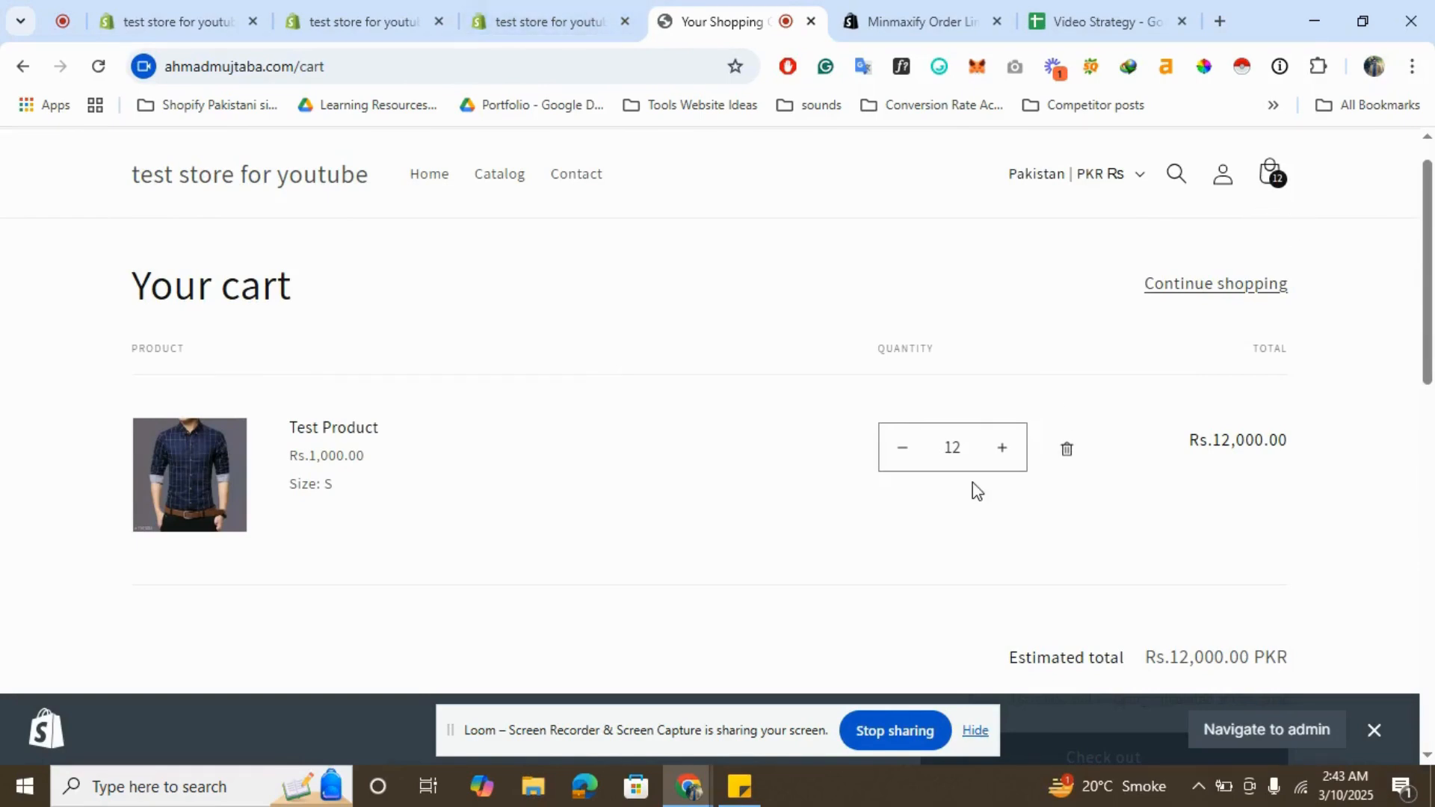
# - In the app settings, set Multiple of total items to 5 and publish the limits
pyautogui.click(607, 16)
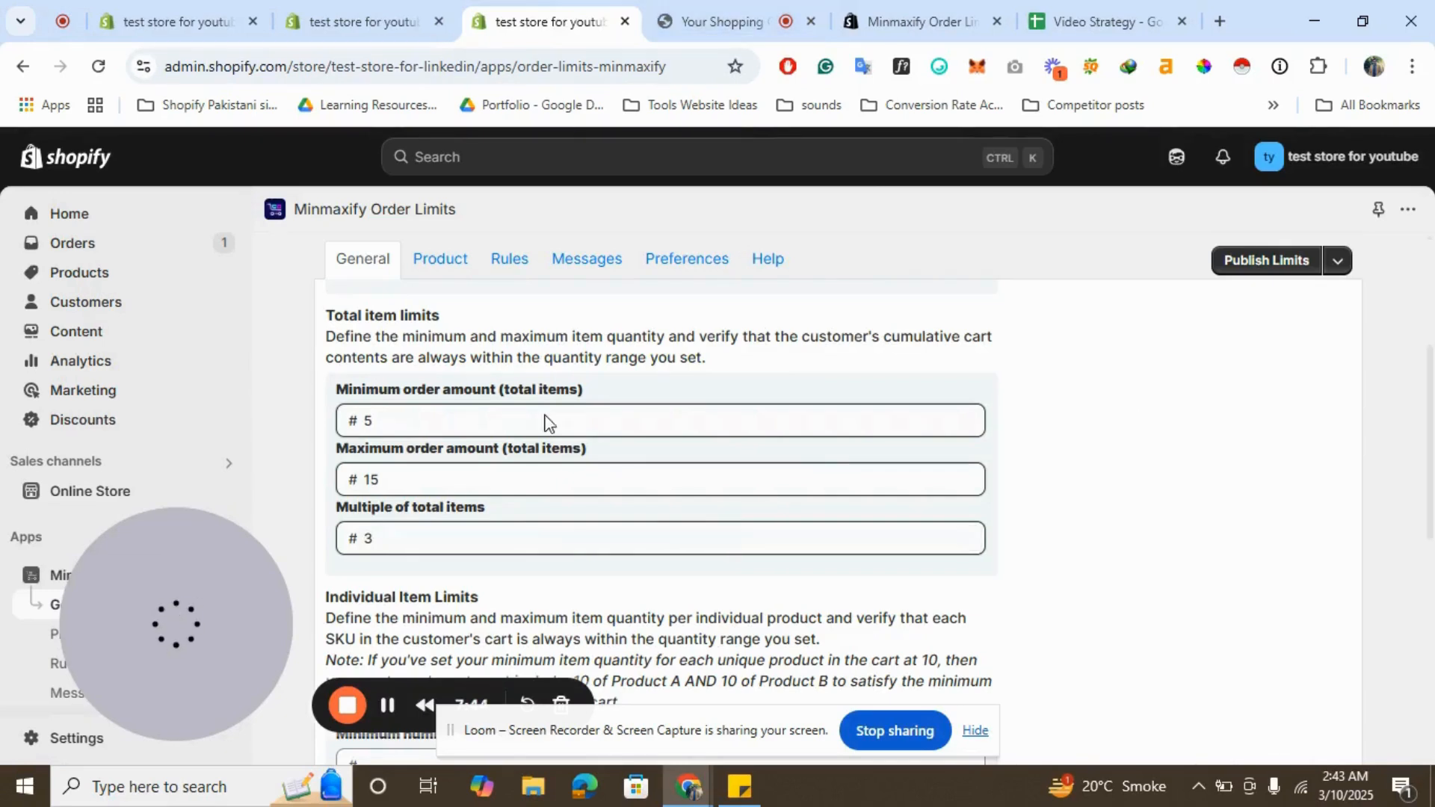
pyautogui.click(398, 541)
pyautogui.press('BackSpace')
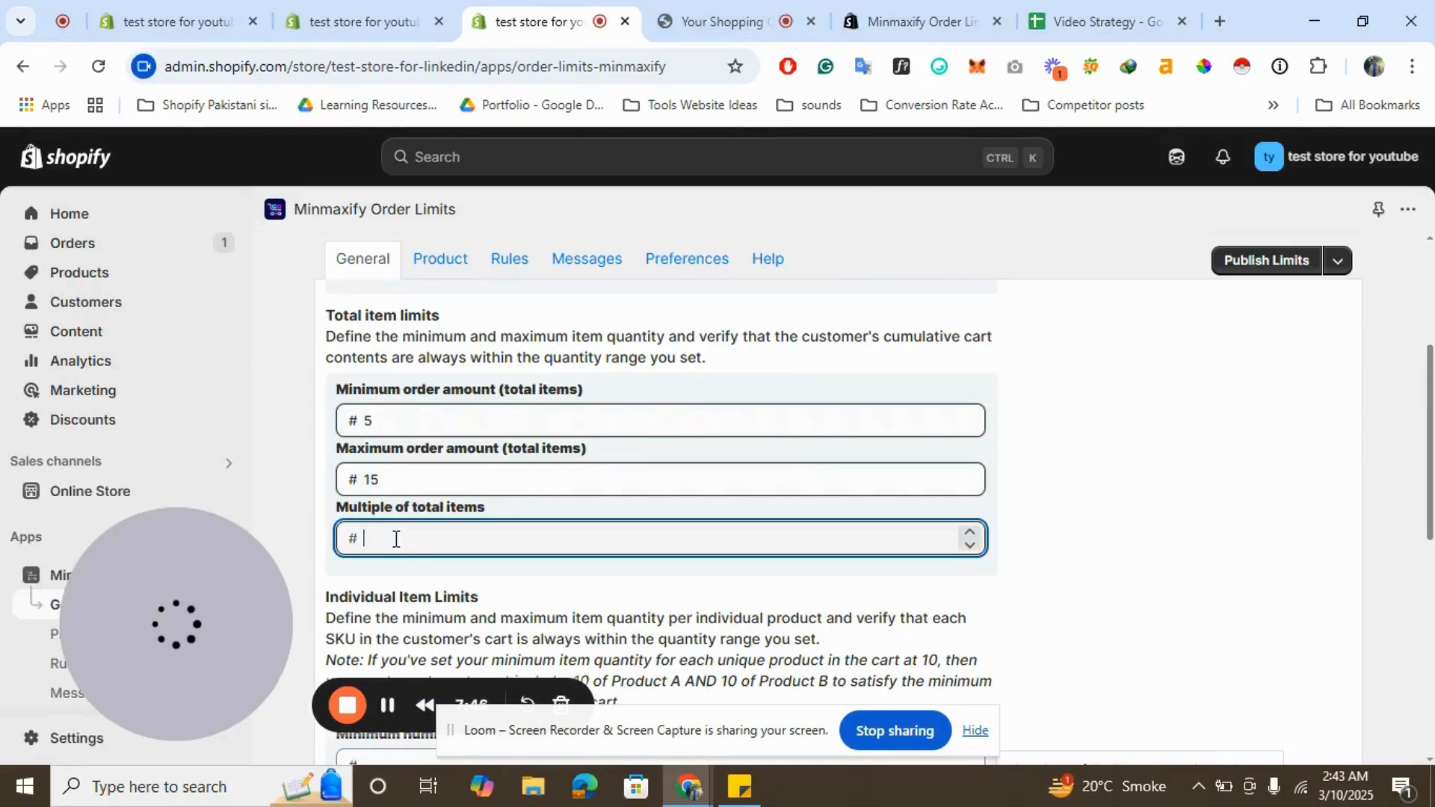
pyautogui.write('5')
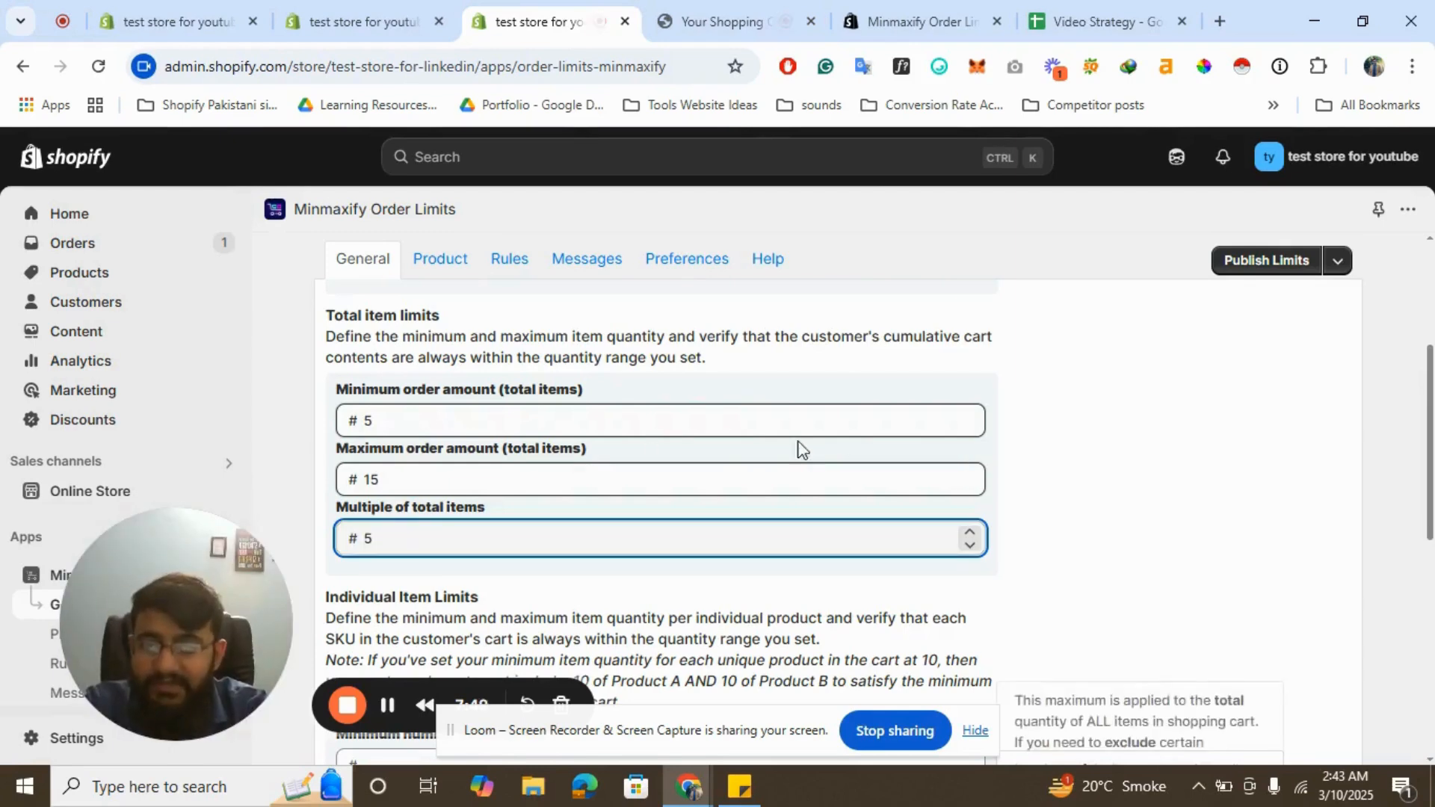
pyautogui.click(1267, 262)
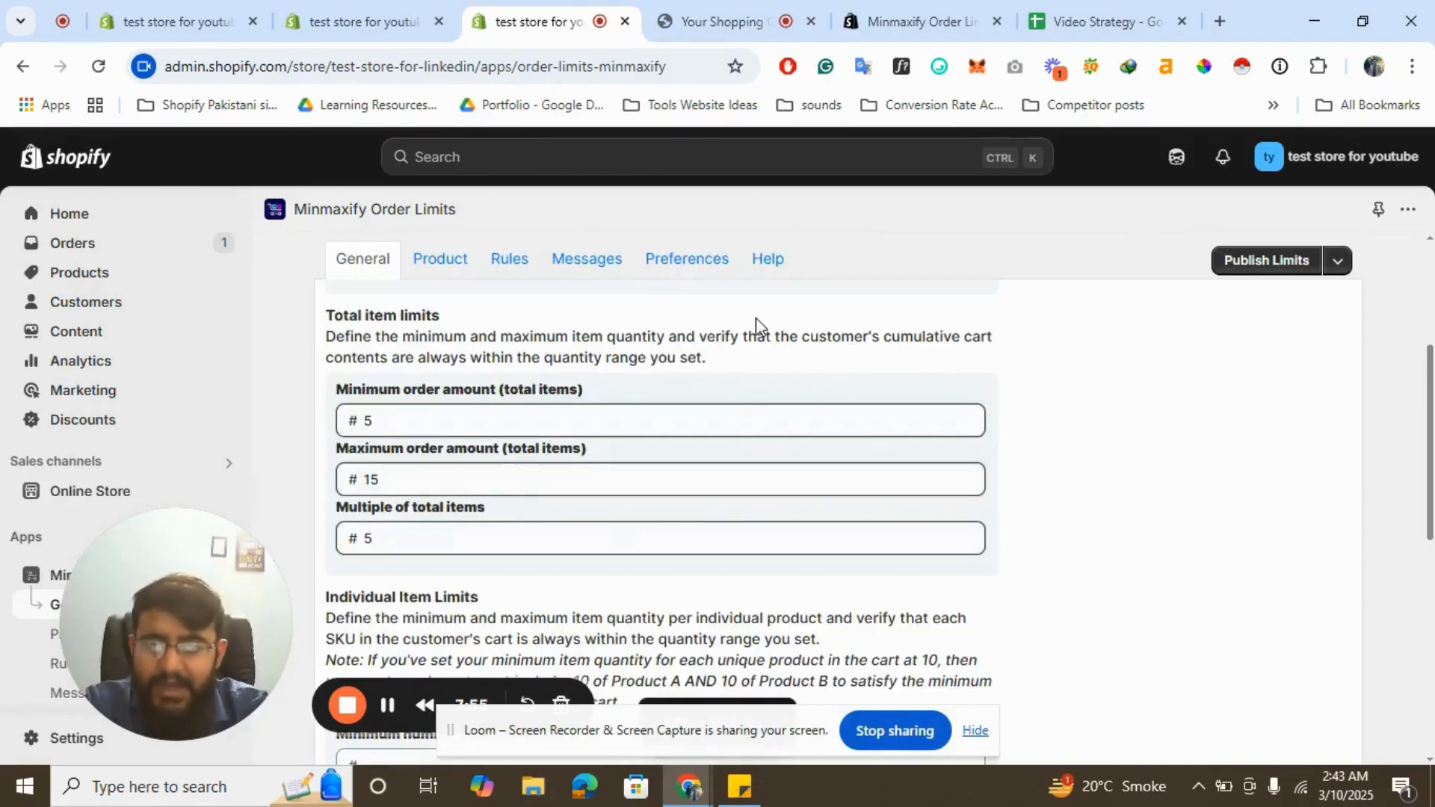
# - Reload the storefront cart and review it against the updated limits before returning to the app
pyautogui.click(725, 9)
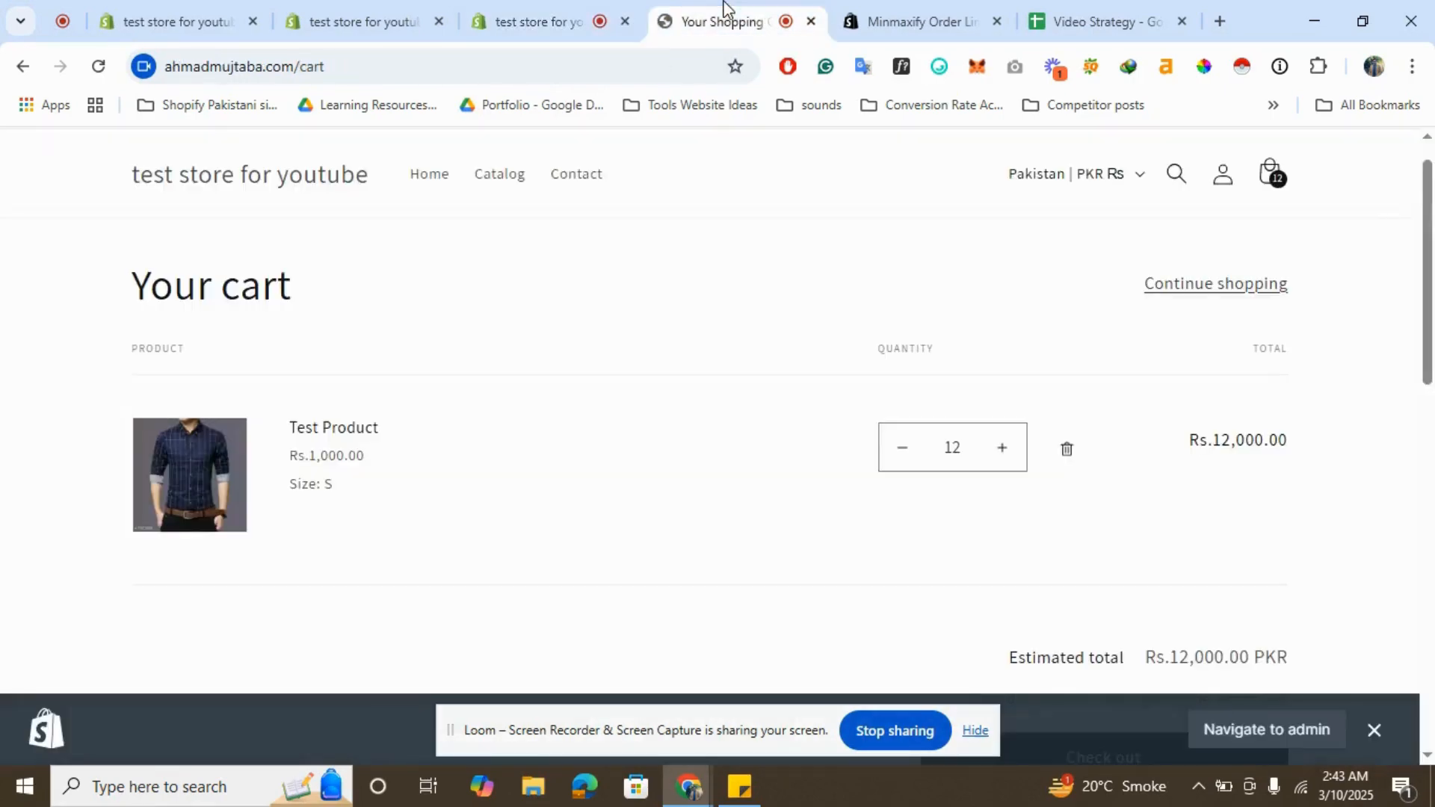
pyautogui.click(625, 66)
pyautogui.press('Return')
pyautogui.scroll(-3, 968, 452)
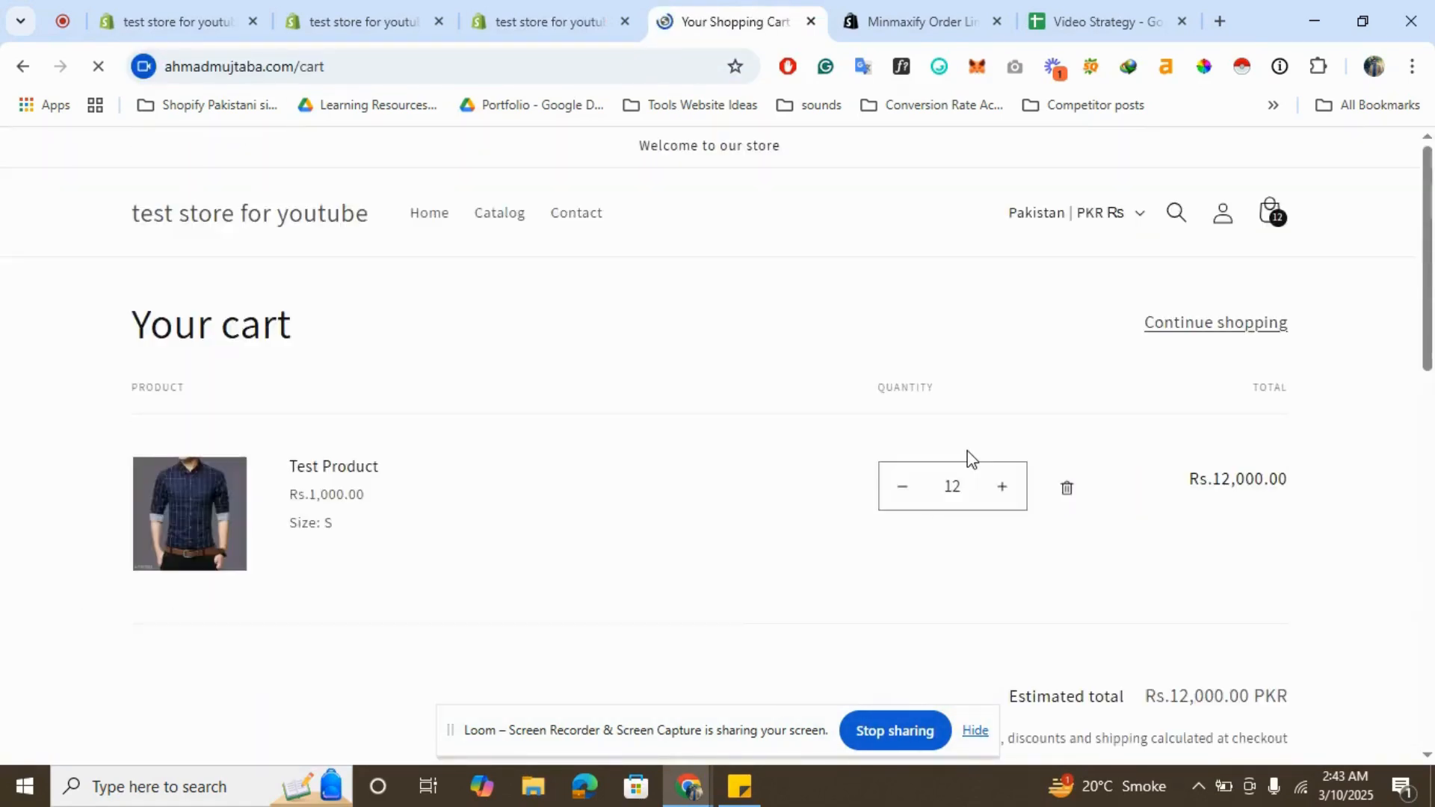
pyautogui.scroll(-3, 967, 452)
pyautogui.scroll(5, 967, 452)
pyautogui.scroll(-1, 986, 458)
pyautogui.click(570, 9)
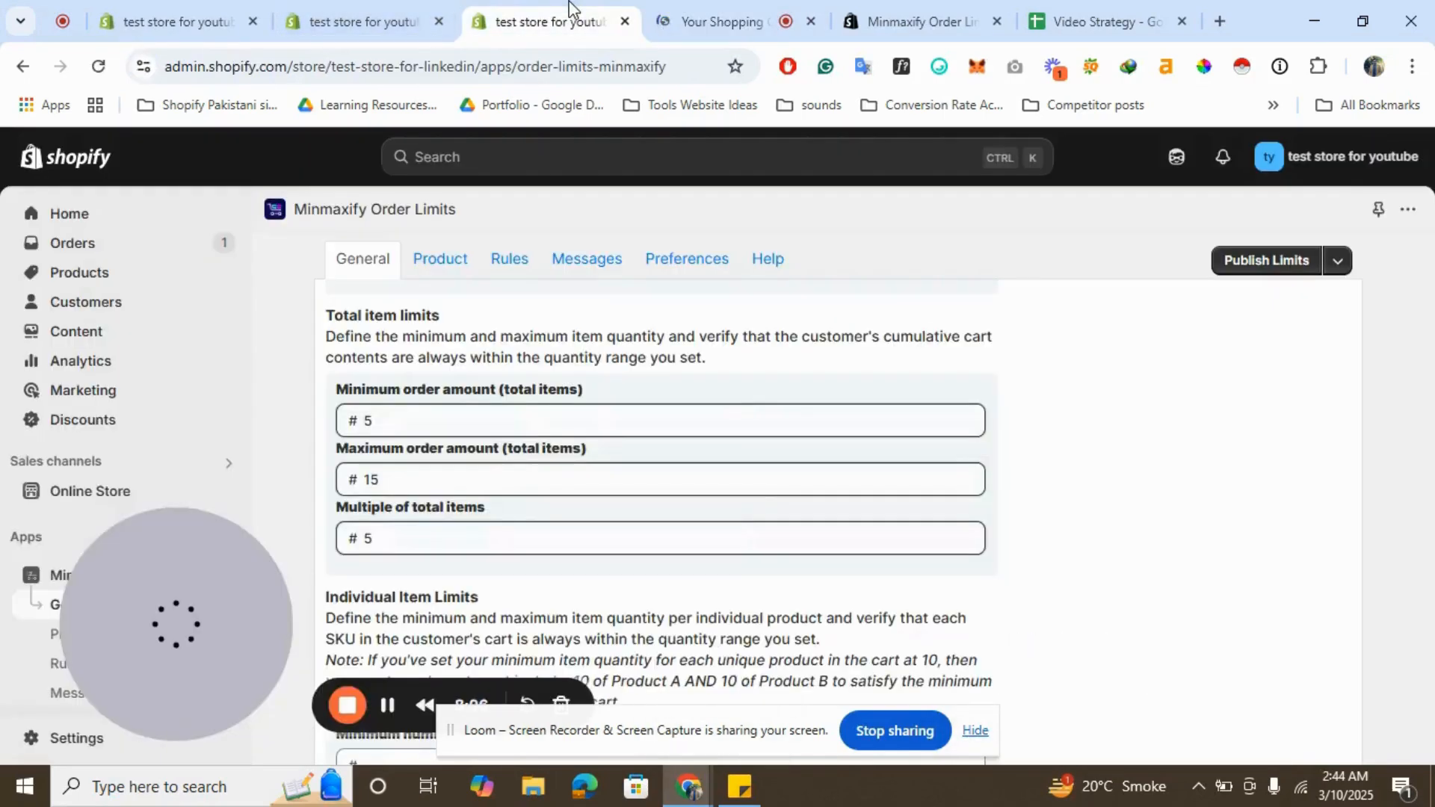
# - Proceed to checkout from the storefront cart holding 12 items of the test product
pyautogui.click(718, 21)
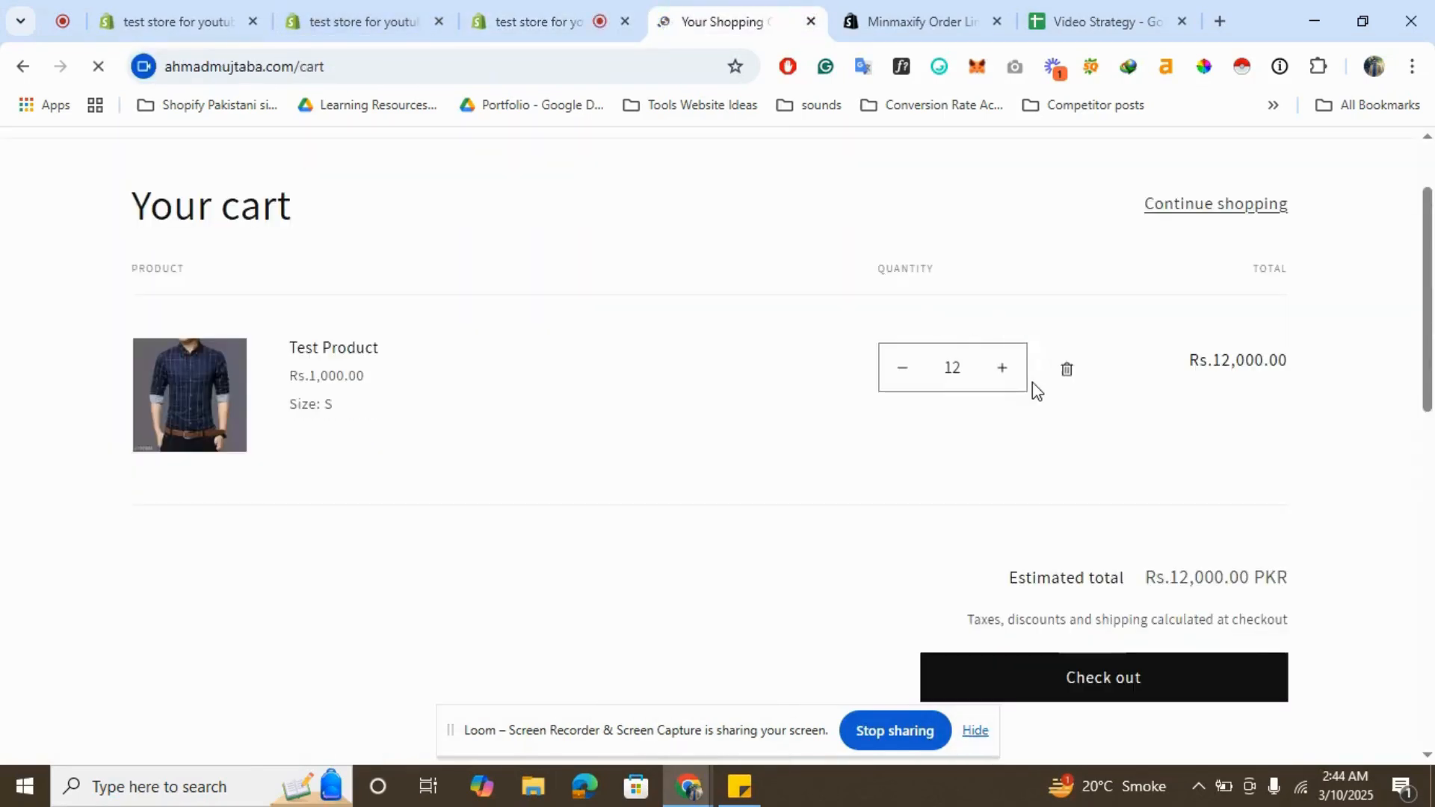
pyautogui.scroll(-2, 1033, 382)
pyautogui.scroll(3, 1033, 383)
pyautogui.scroll(-1, 1033, 383)
pyautogui.scroll(1, 1033, 382)
pyautogui.scroll(-1, 1033, 383)
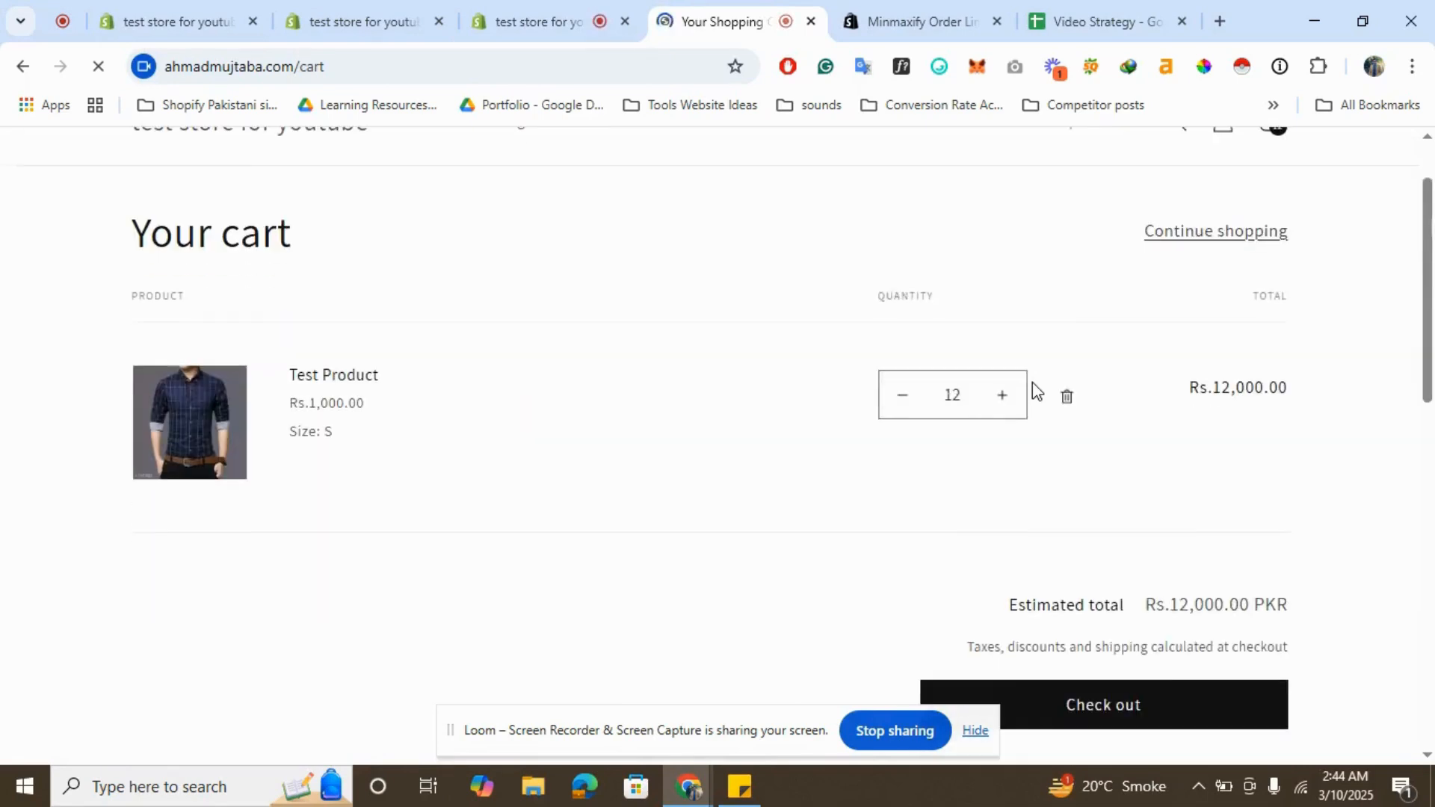
pyautogui.click(1134, 714)
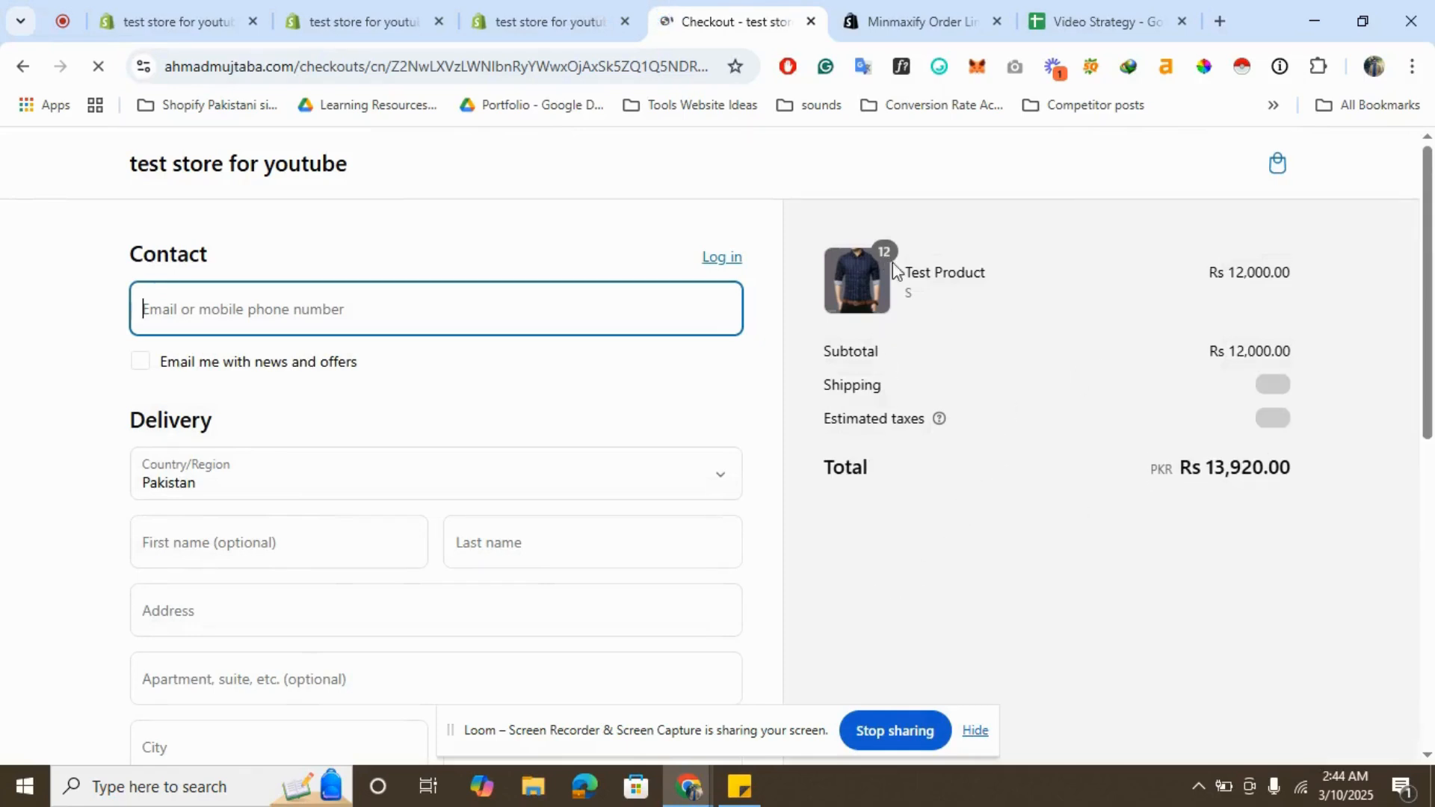
# - Return to the storefront home, open the cart and close the conditions-not-met dialog
pyautogui.click(558, 11)
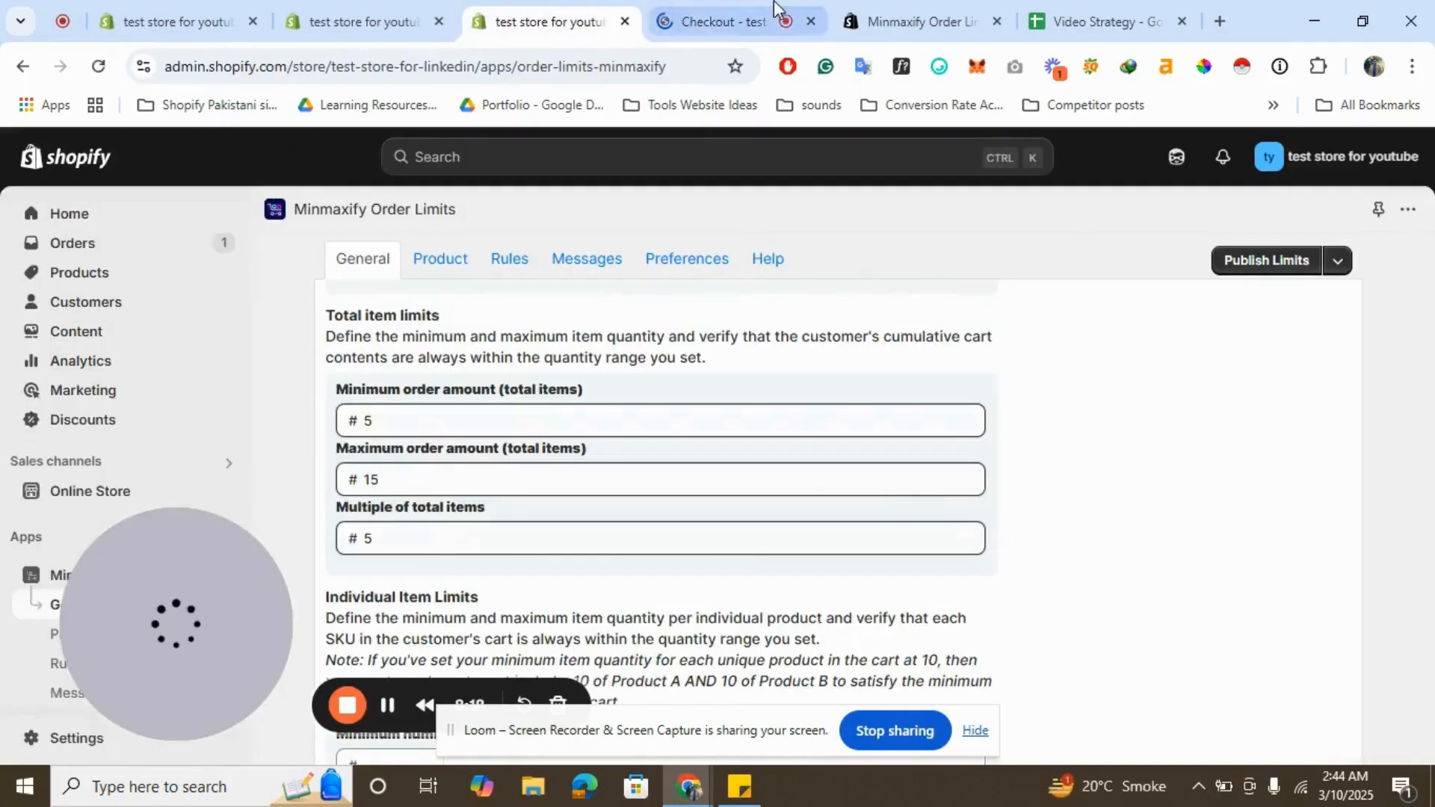
pyautogui.click(776, 9)
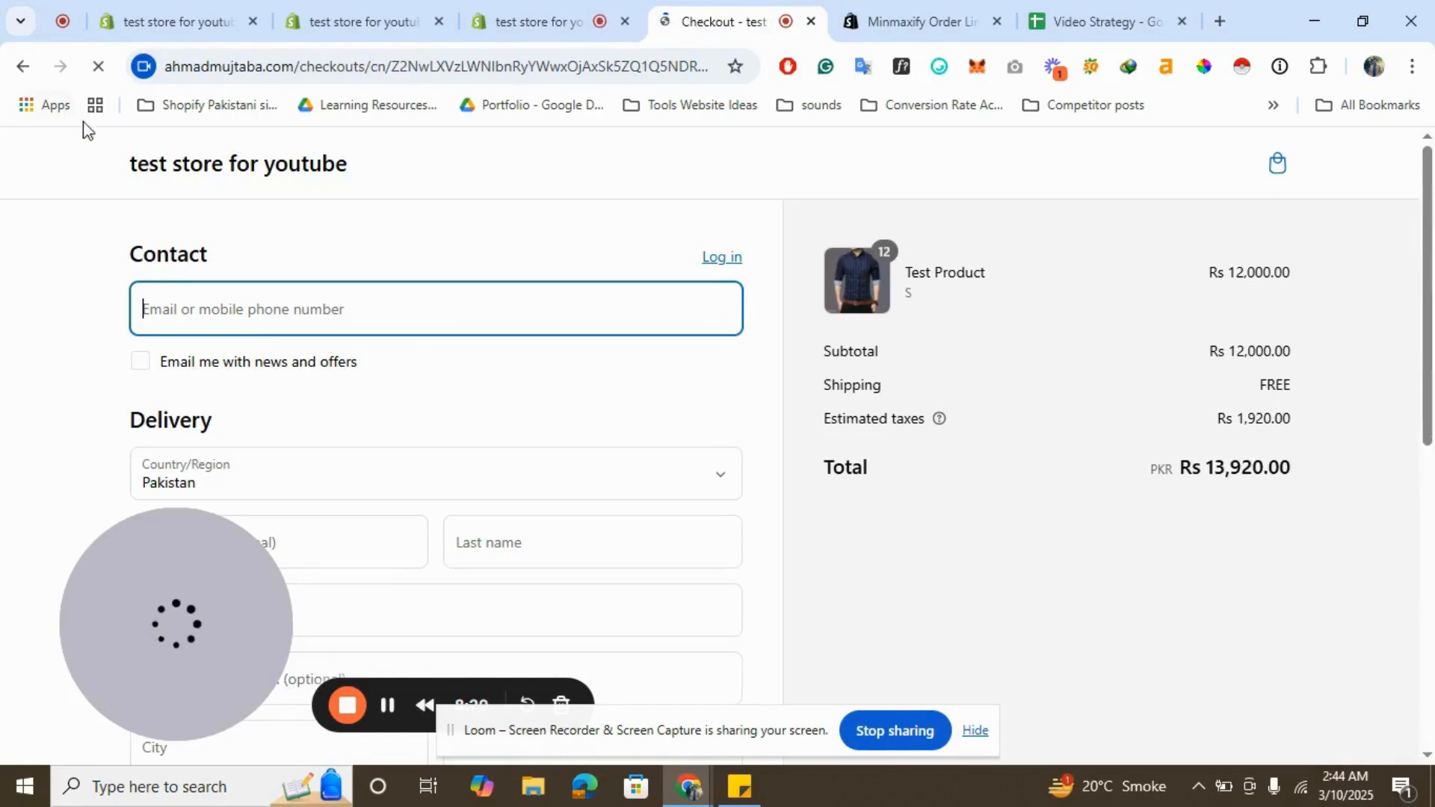
pyautogui.click(220, 183)
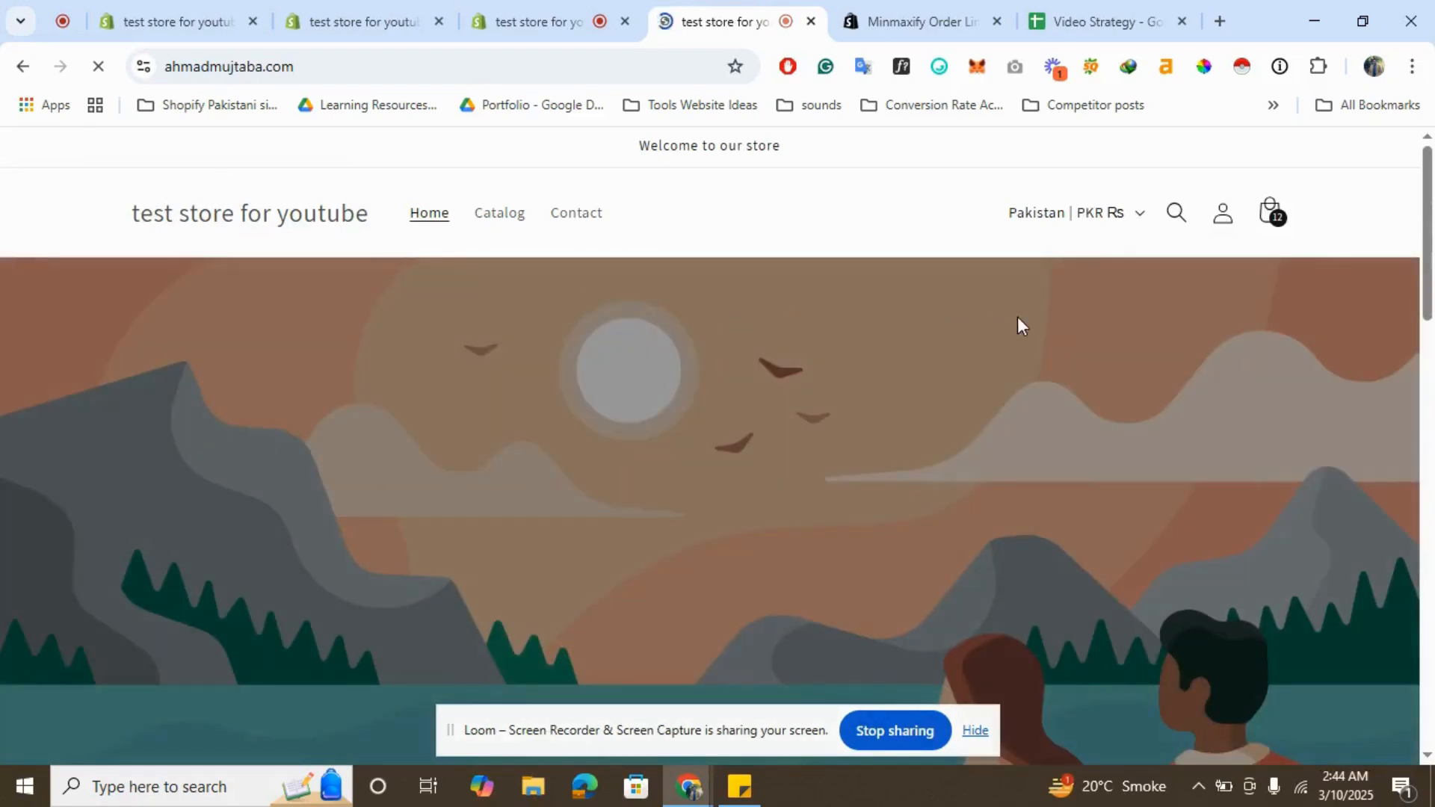
pyautogui.click(1277, 217)
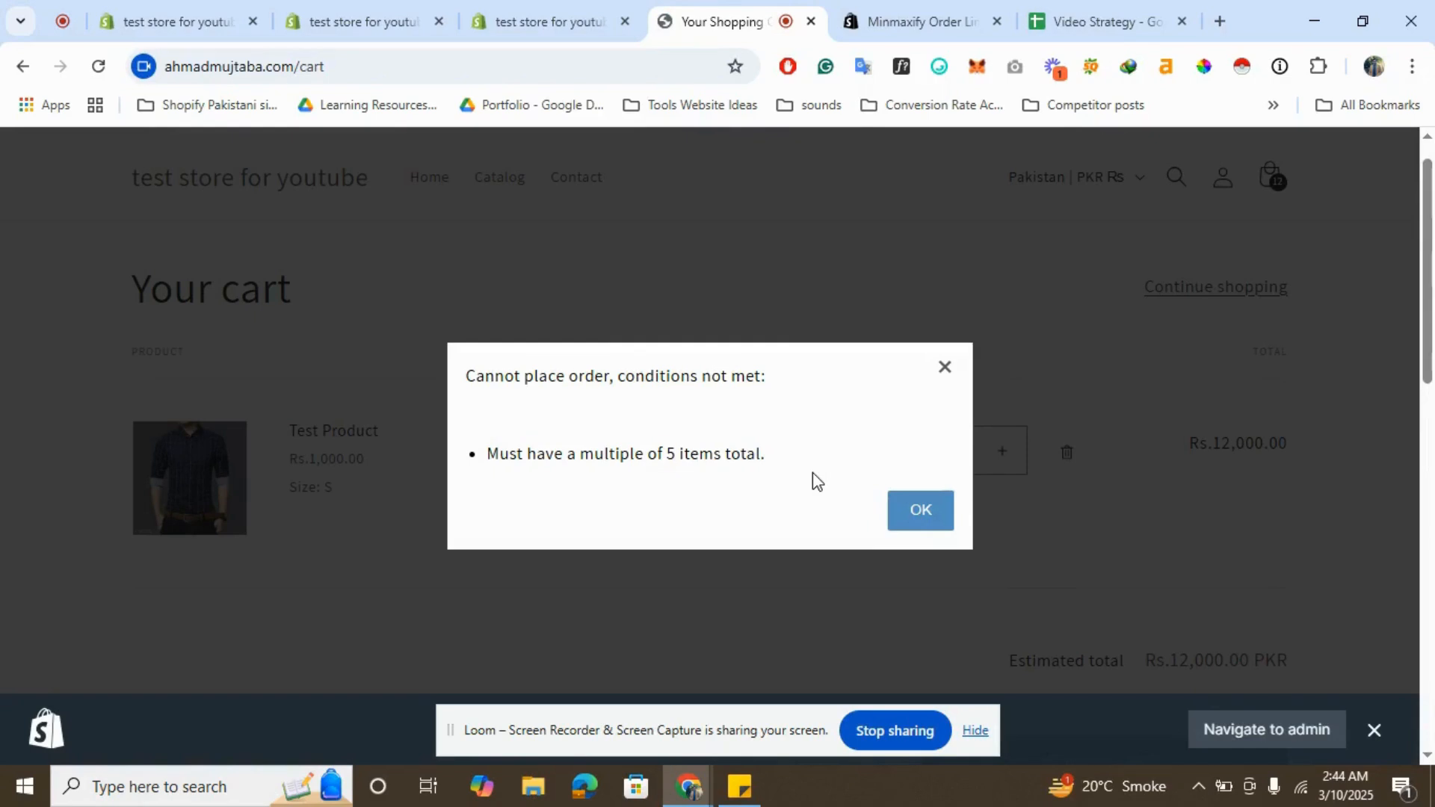
pyautogui.click(945, 368)
pyautogui.hotkey('ctrl', 'shift', 'Tab')
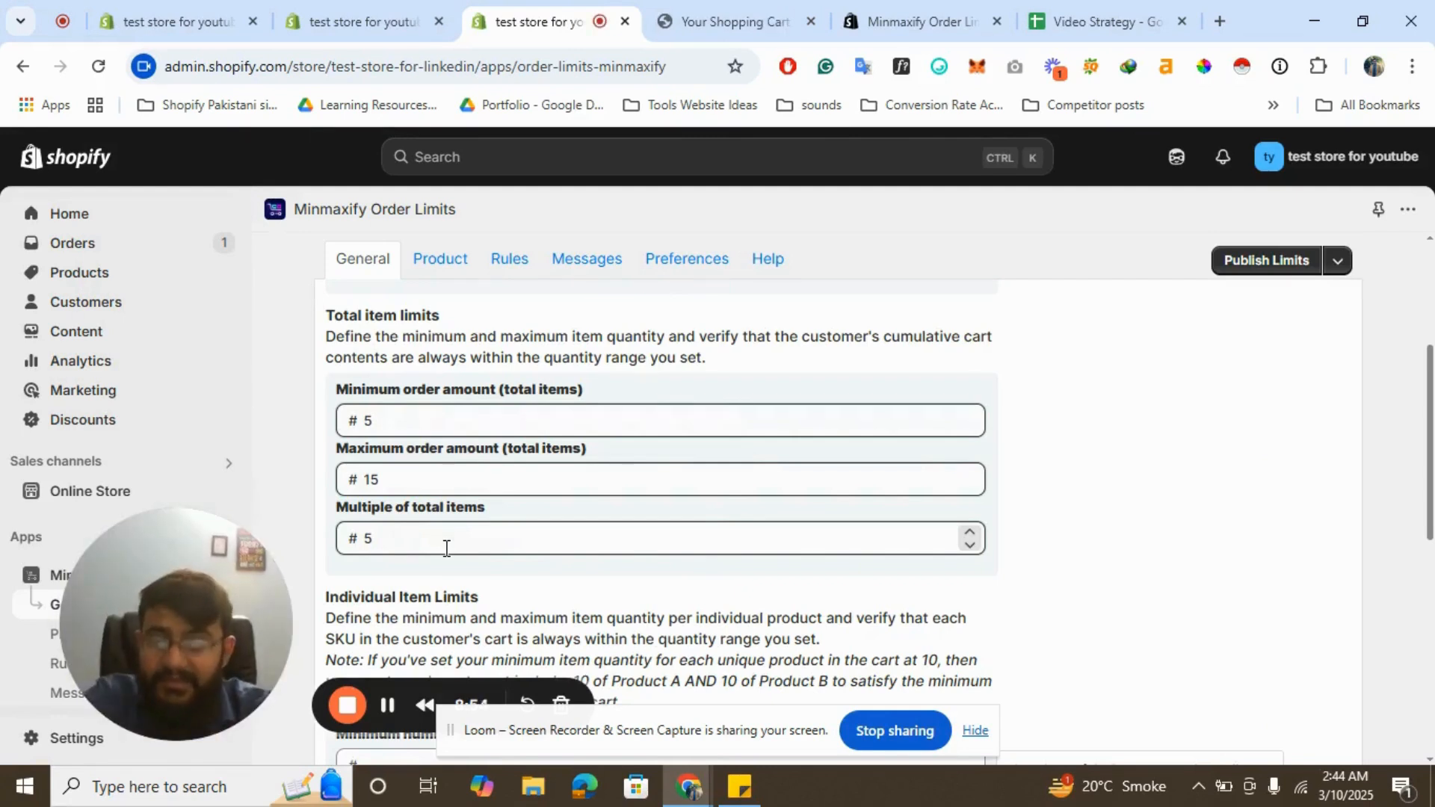
# - In the app settings, set Multiple of total items to 3 and publish the limits
pyautogui.click(764, 5)
pyautogui.scroll(-3, 1126, 497)
pyautogui.scroll(1, 972, 532)
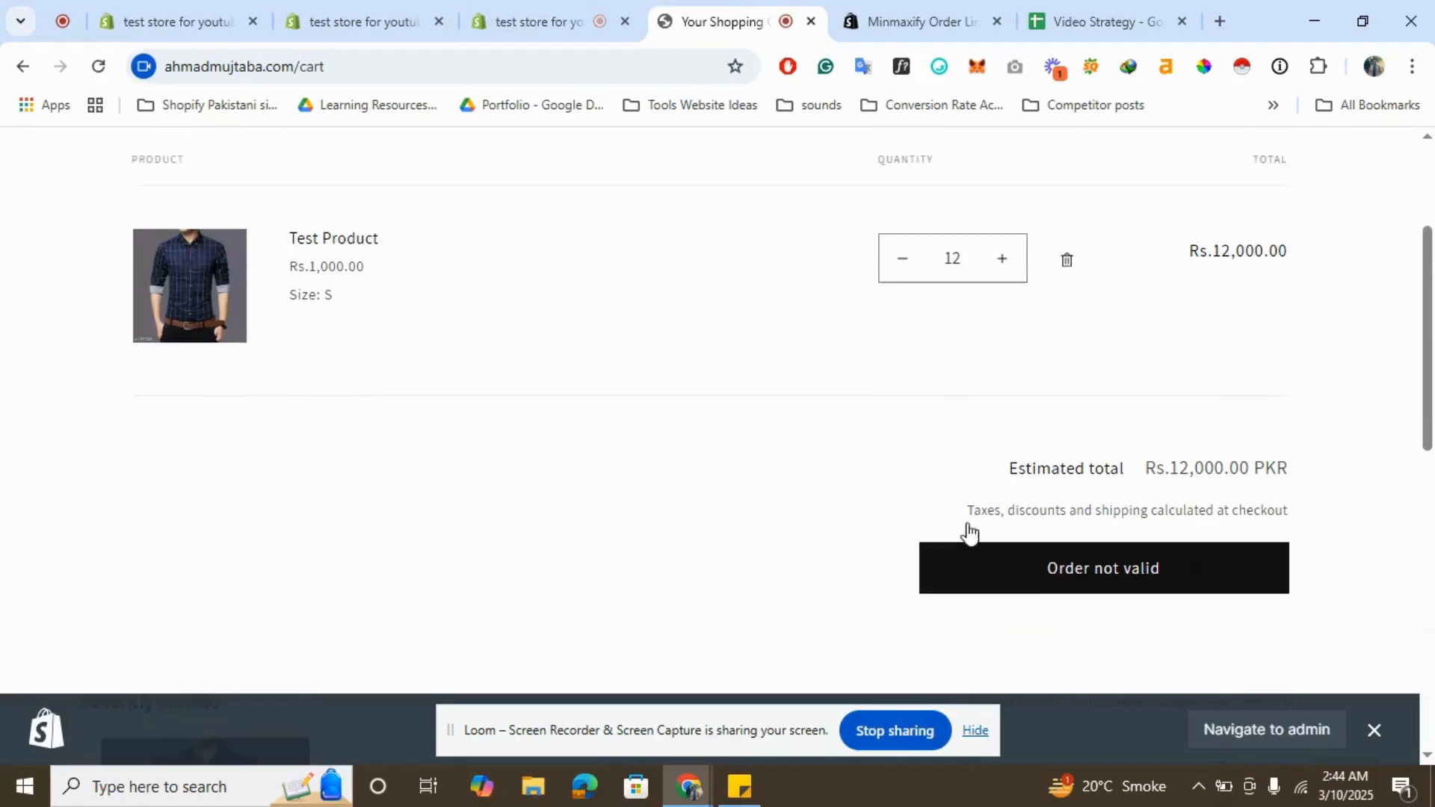
pyautogui.click(612, 7)
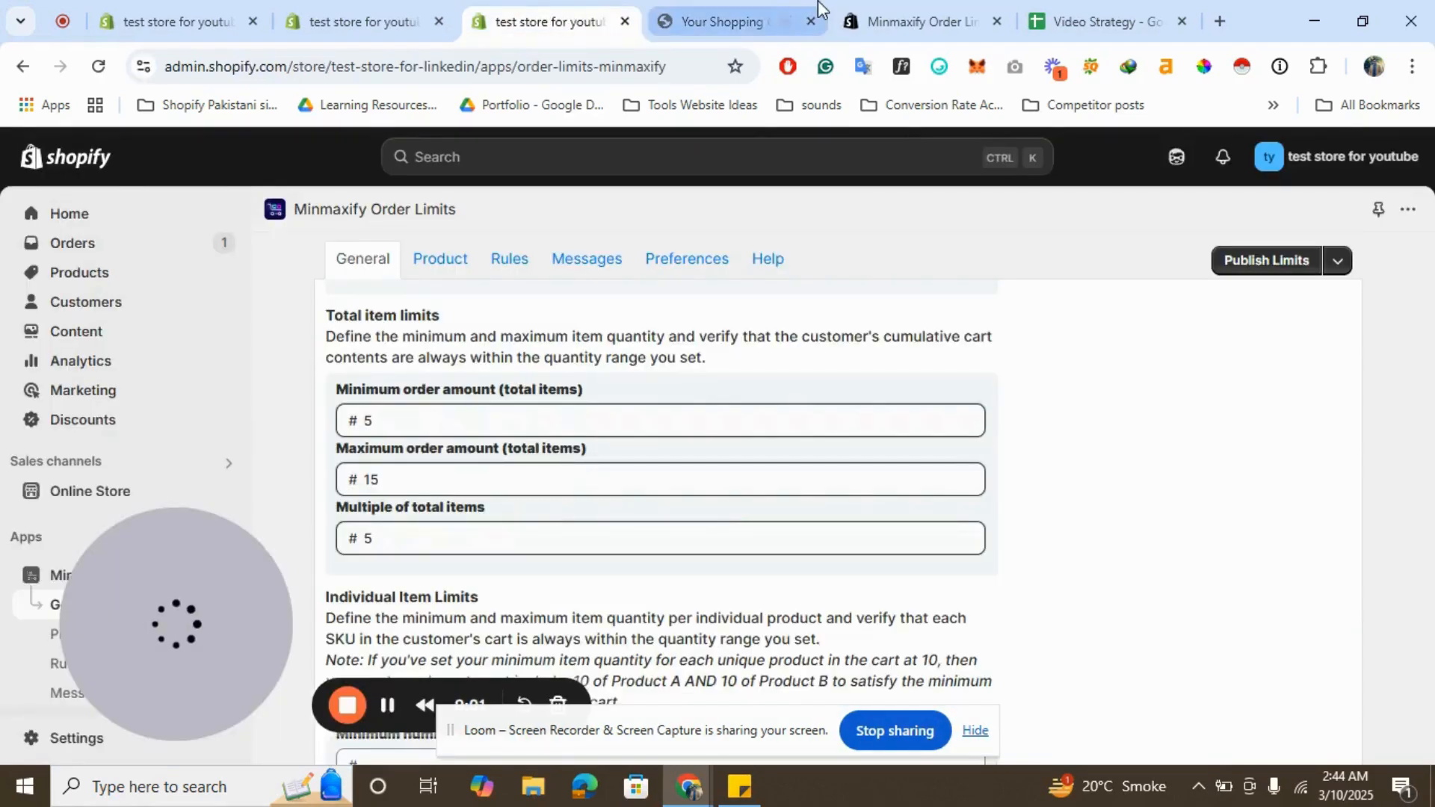
pyautogui.click(725, 9)
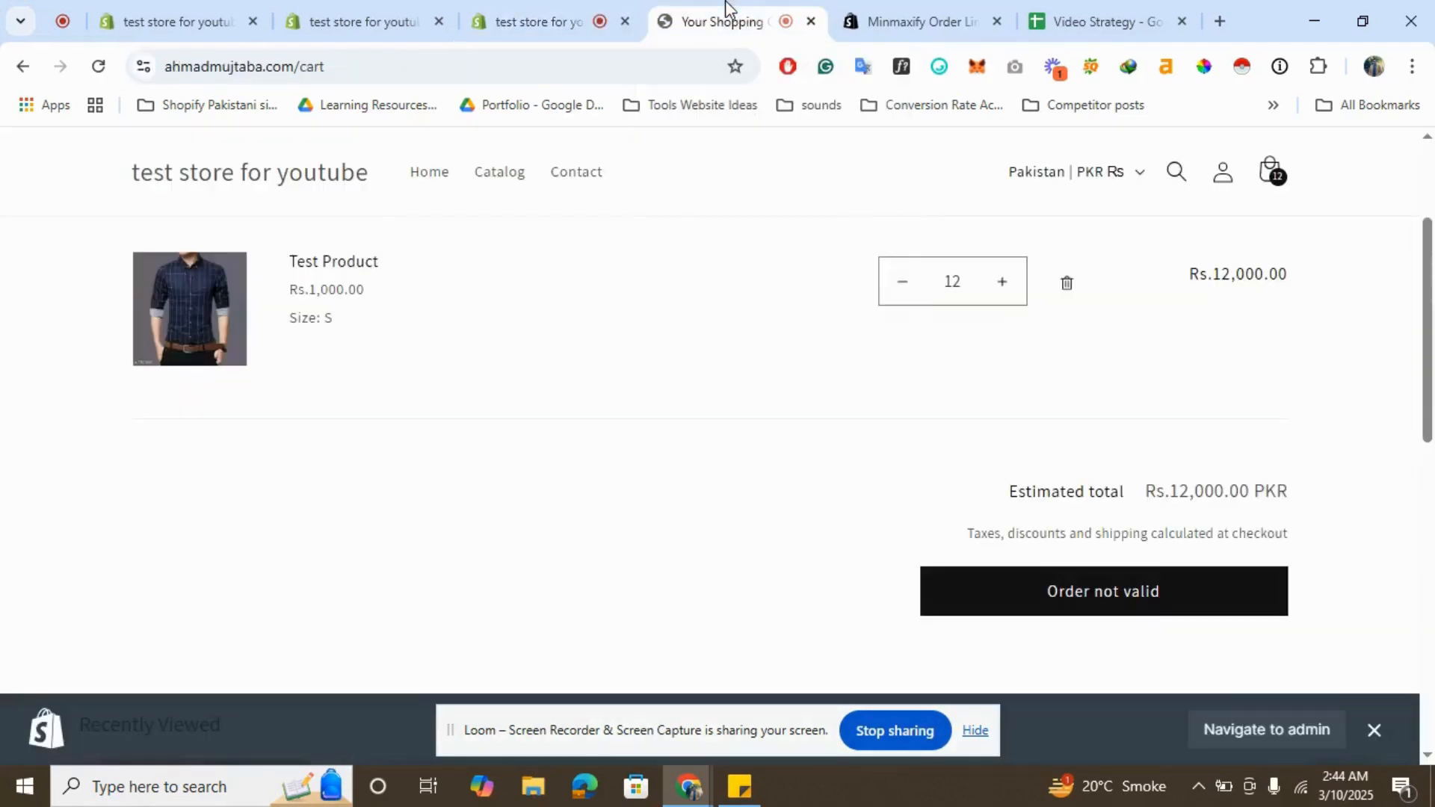
pyautogui.click(549, 9)
pyautogui.click(436, 539)
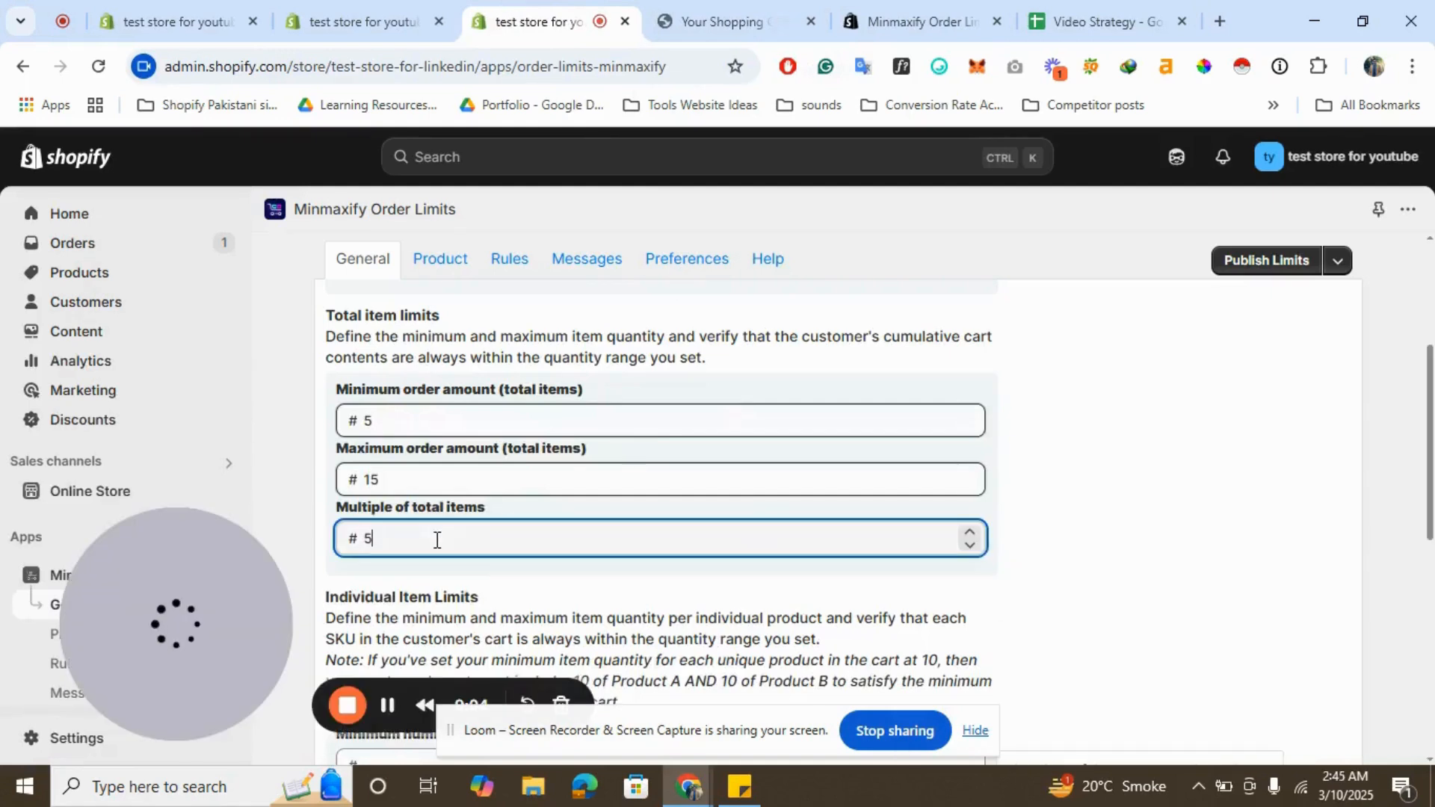
pyautogui.press('BackSpace')
pyautogui.write('3')
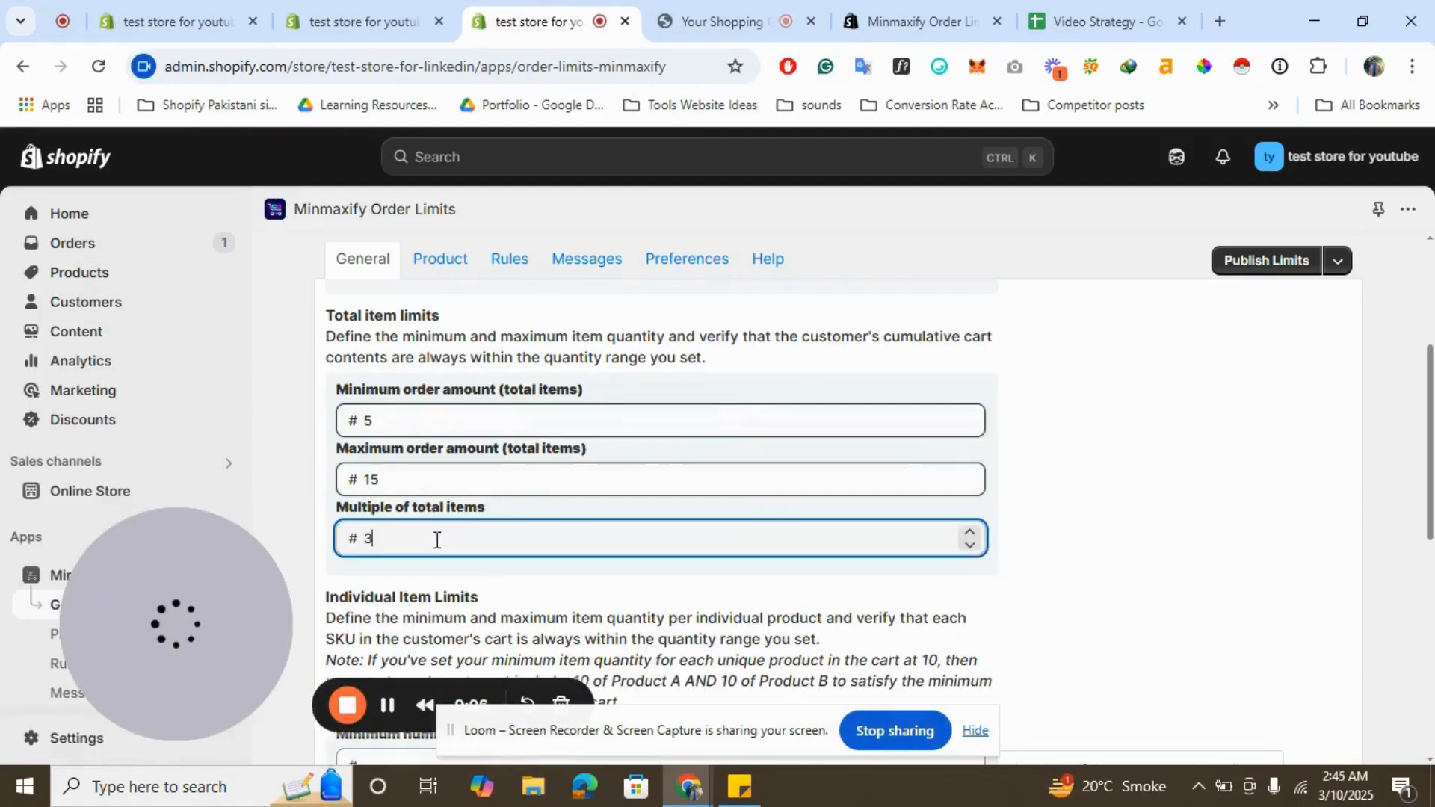
pyautogui.click(1237, 267)
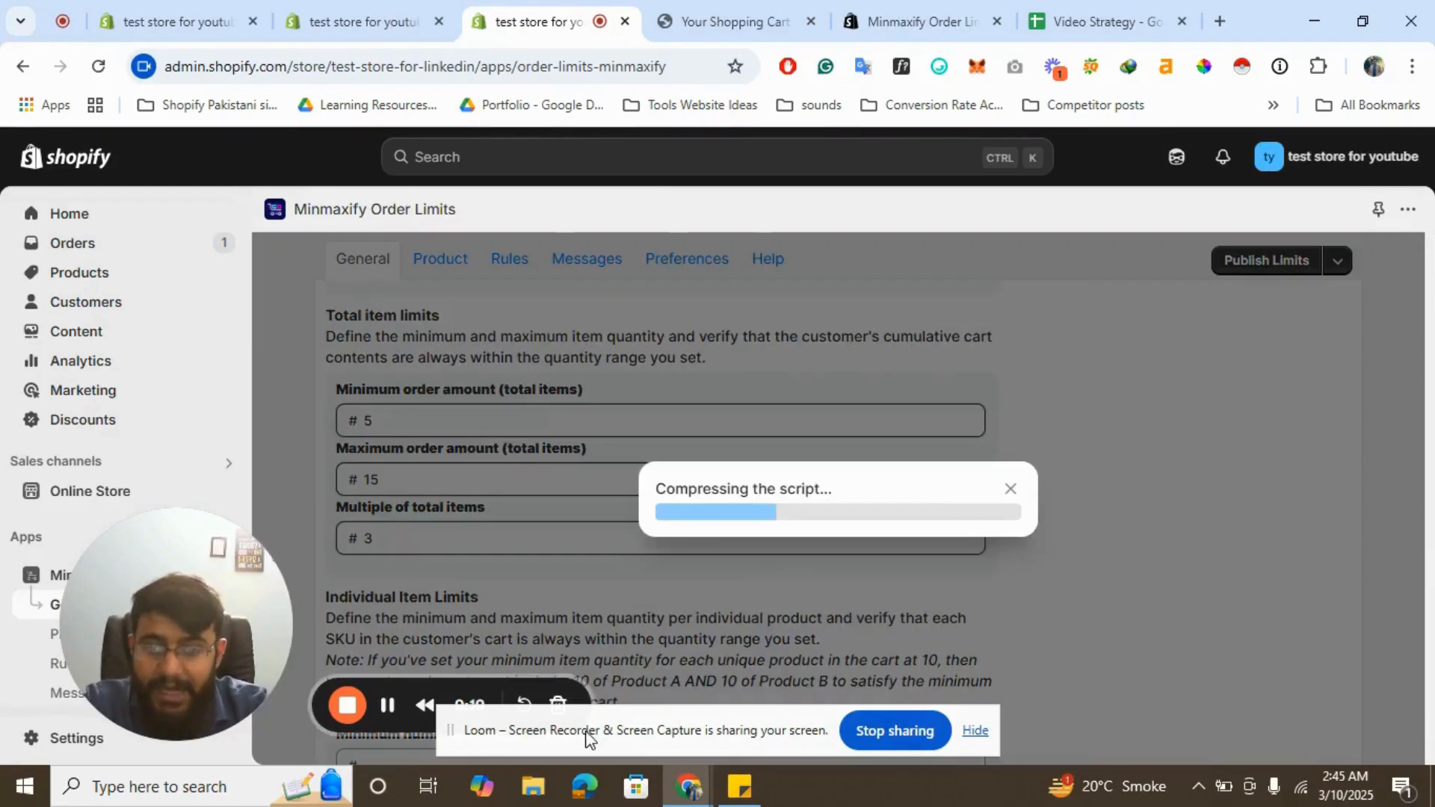
pyautogui.moveTo(592, 736); pyautogui.dragTo(762, 710)
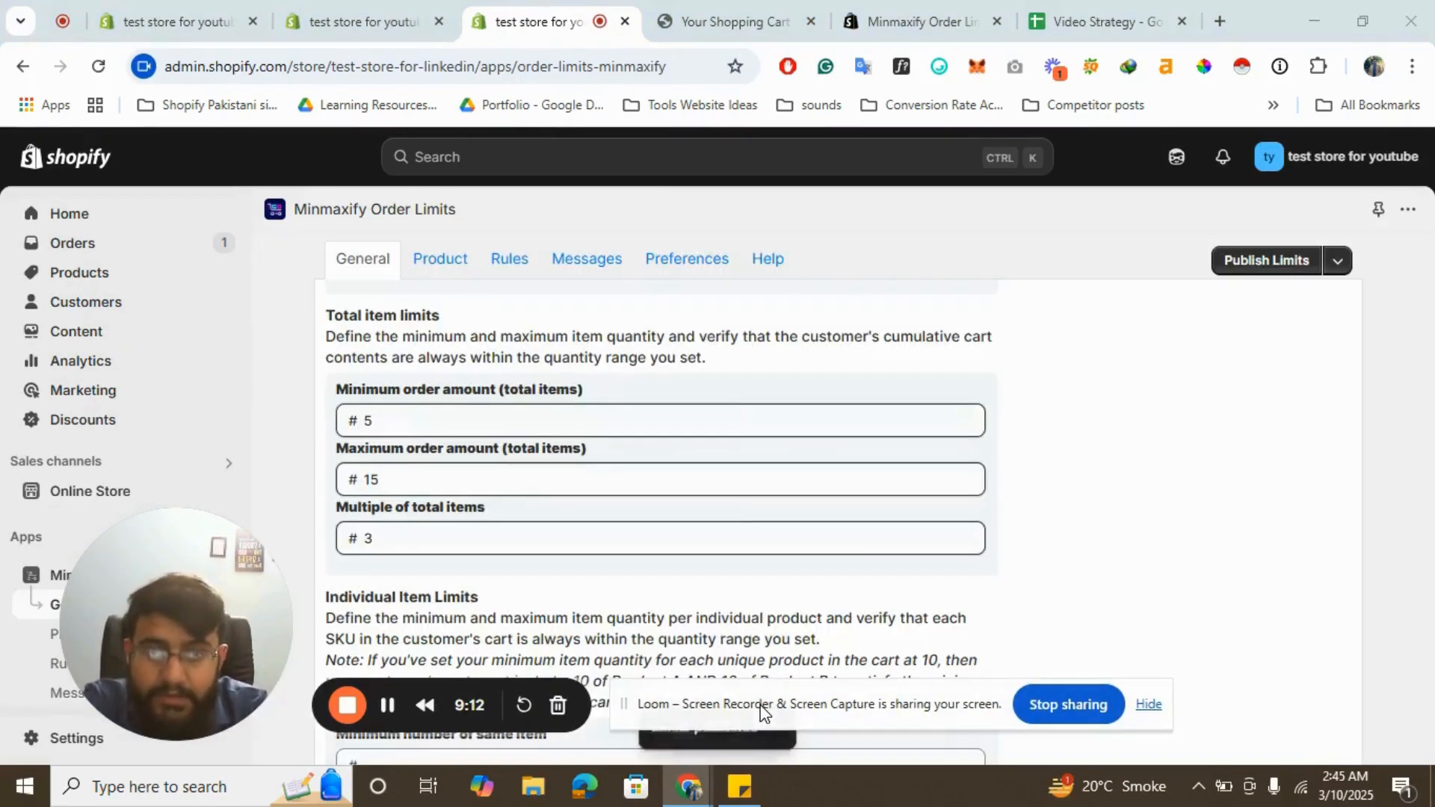
# - Reload the storefront, open the online store from the admin and go to its cart
pyautogui.click(751, 16)
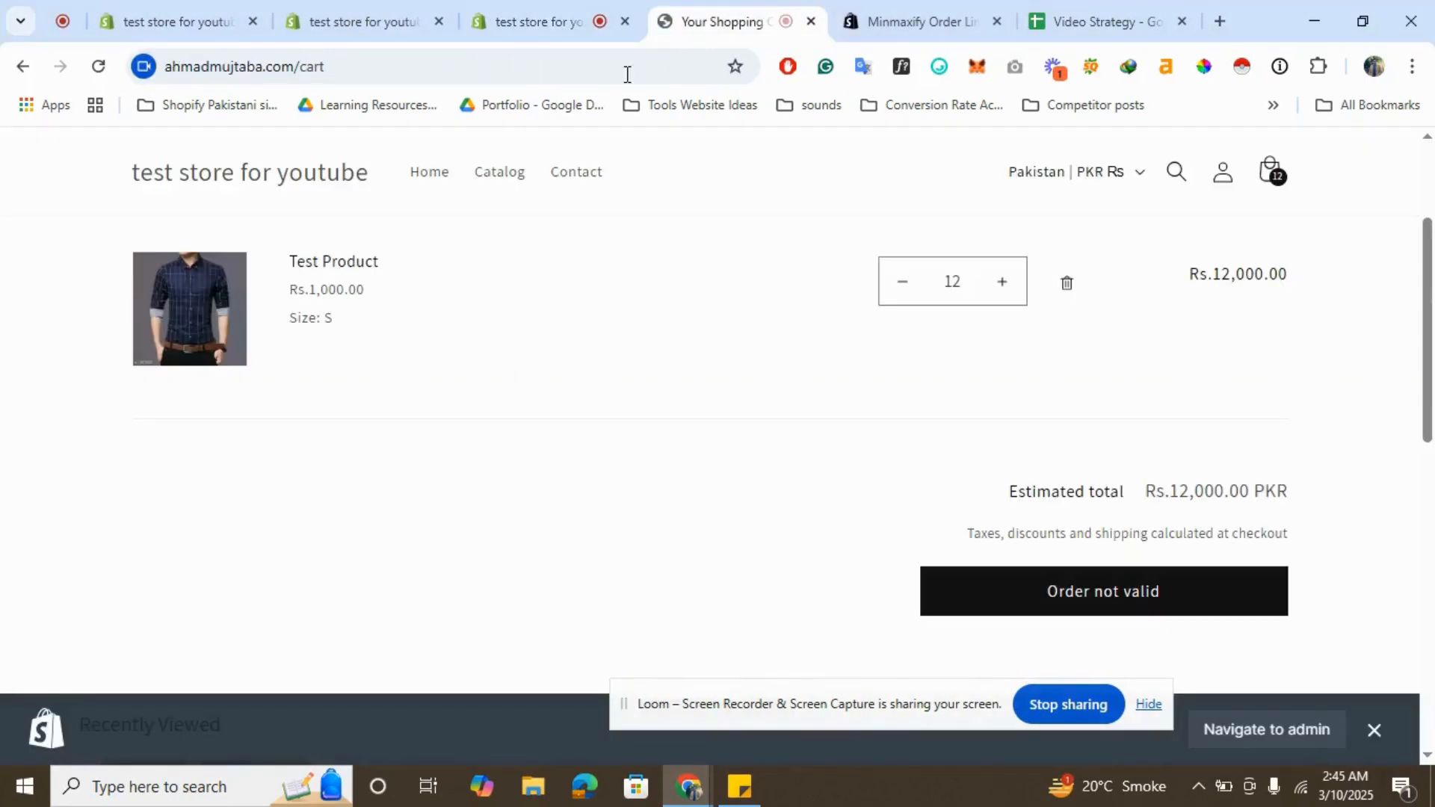
pyautogui.click(516, 74)
pyautogui.press('Return')
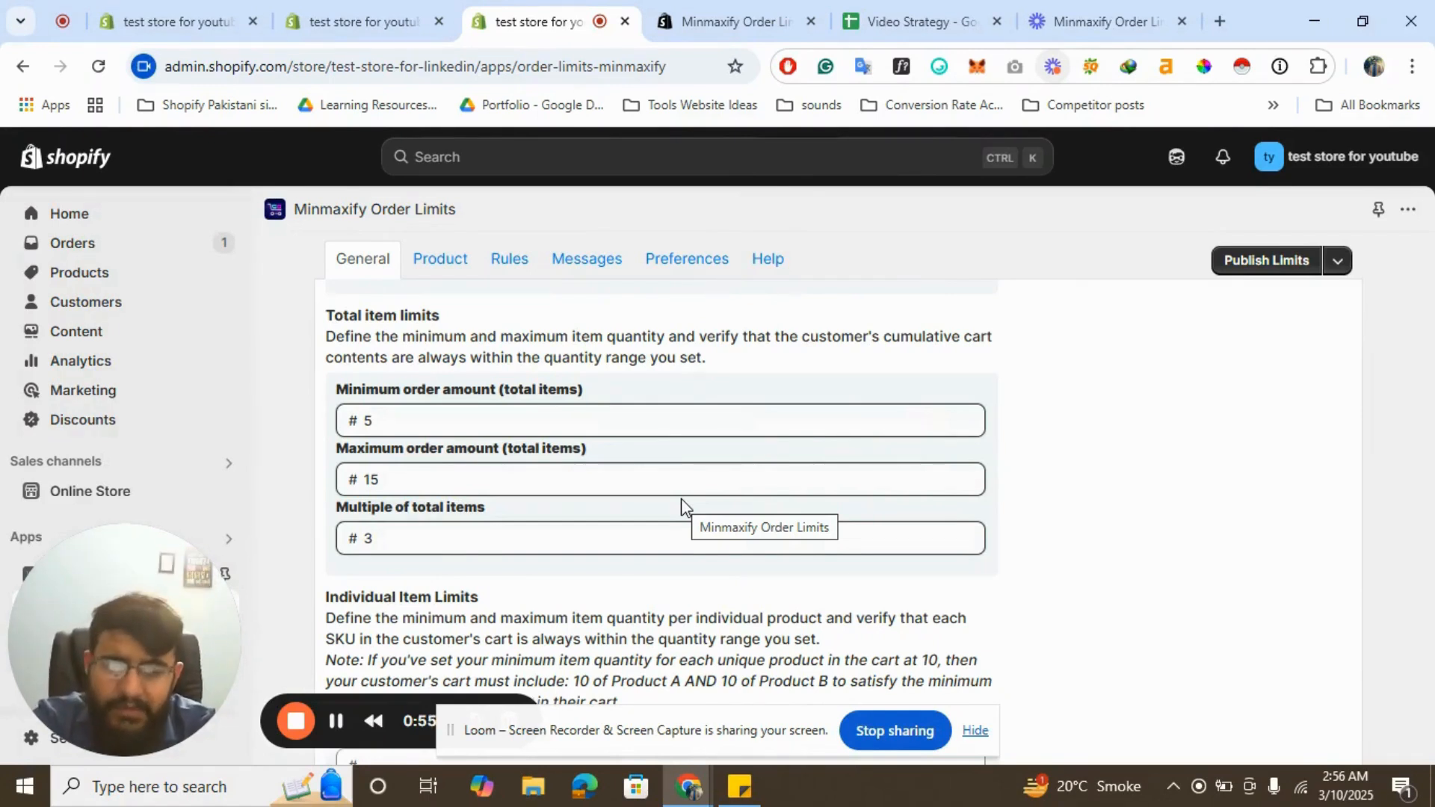
pyautogui.click(359, 7)
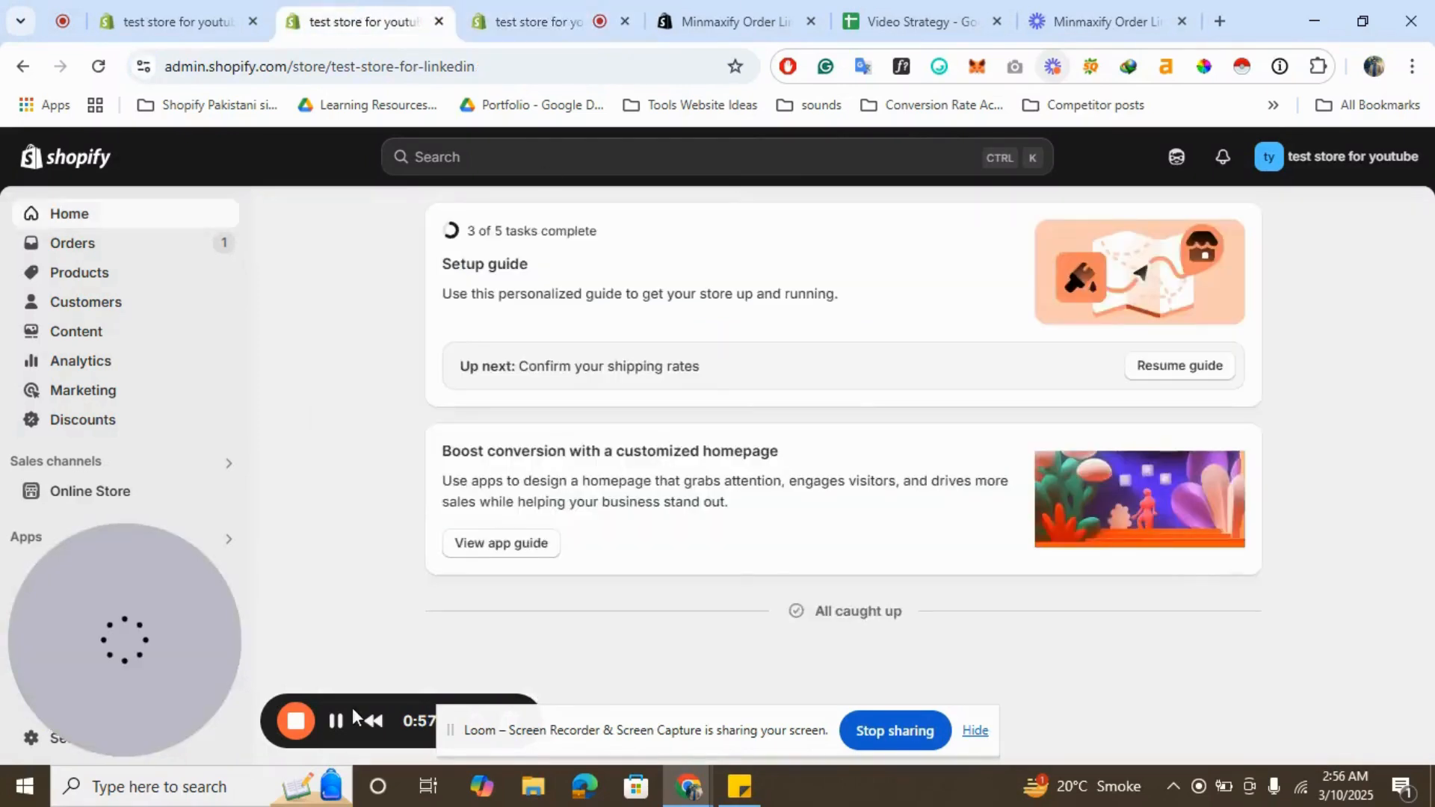
pyautogui.click(219, 495)
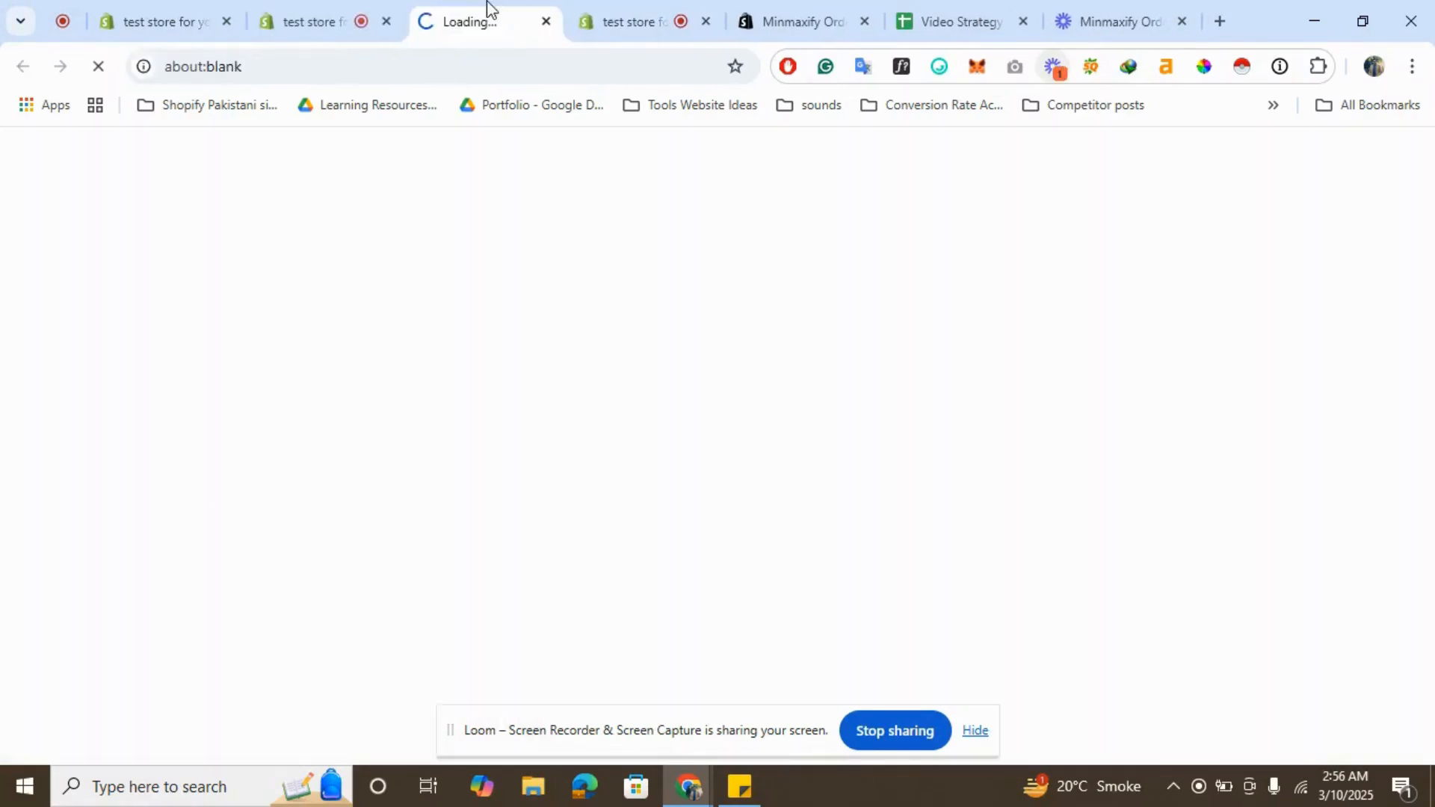
pyautogui.moveTo(487, 6); pyautogui.dragTo(607, 3)
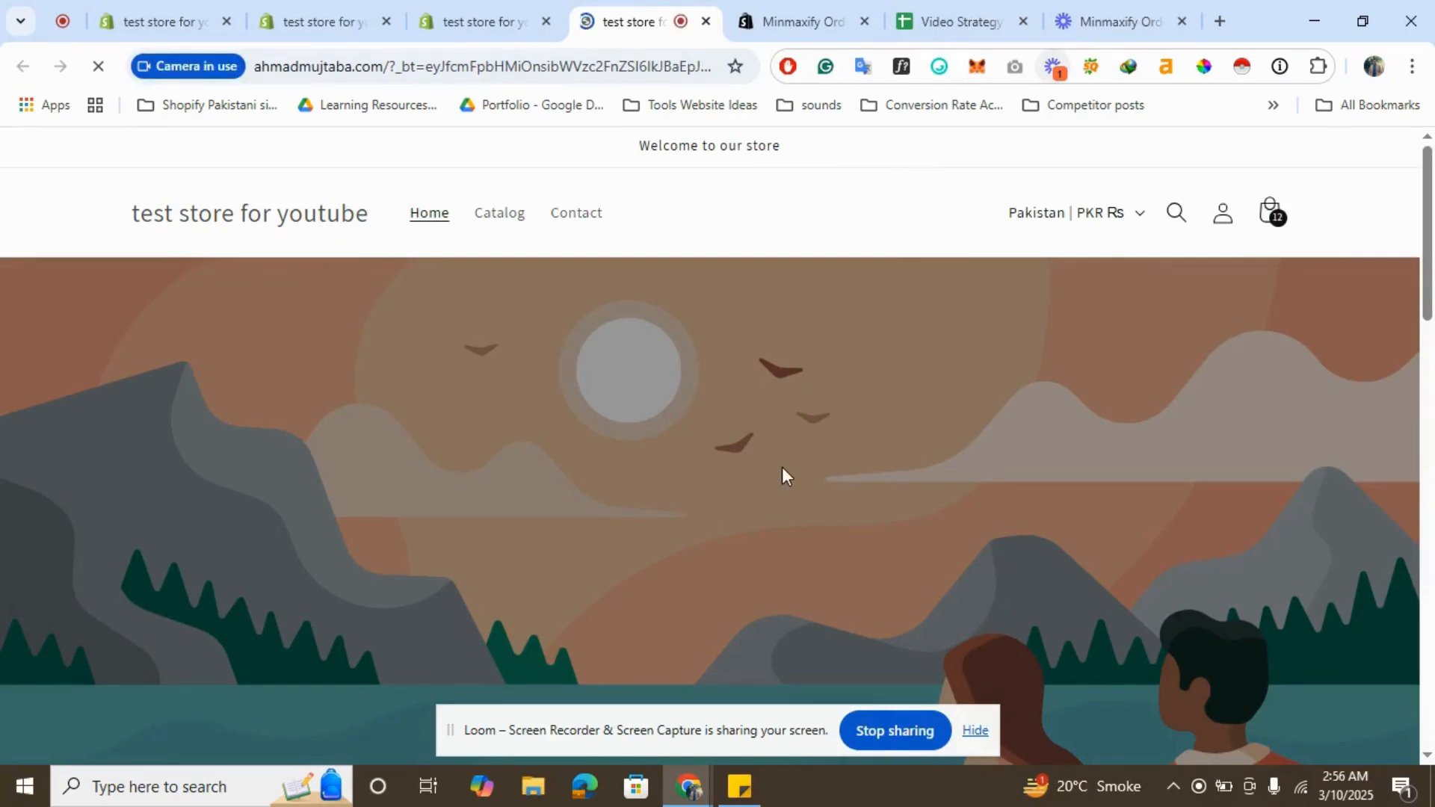
pyautogui.click(1271, 213)
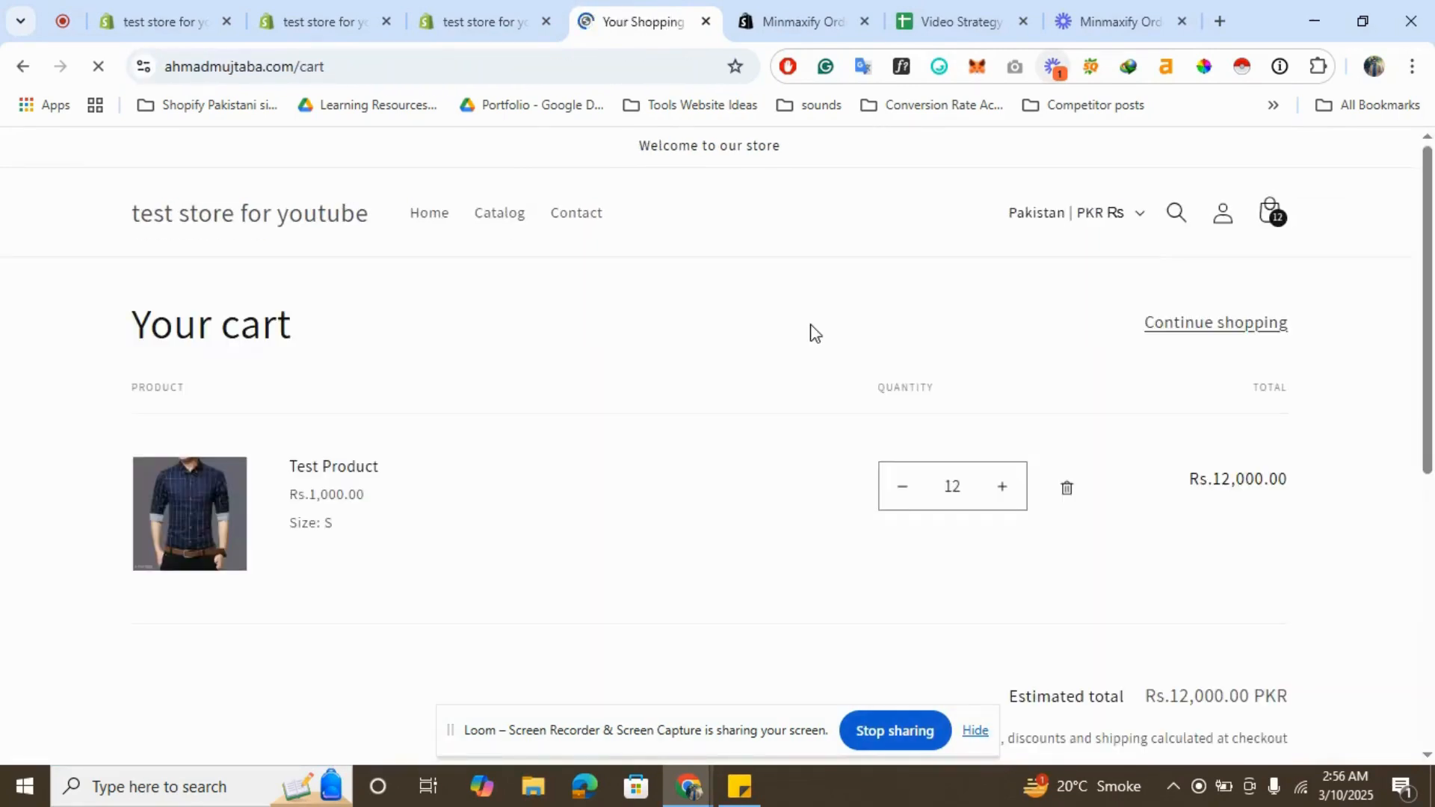
# - Review the storefront cart against the app's total item limits by switching between the tabs
pyautogui.scroll(-3, 810, 330)
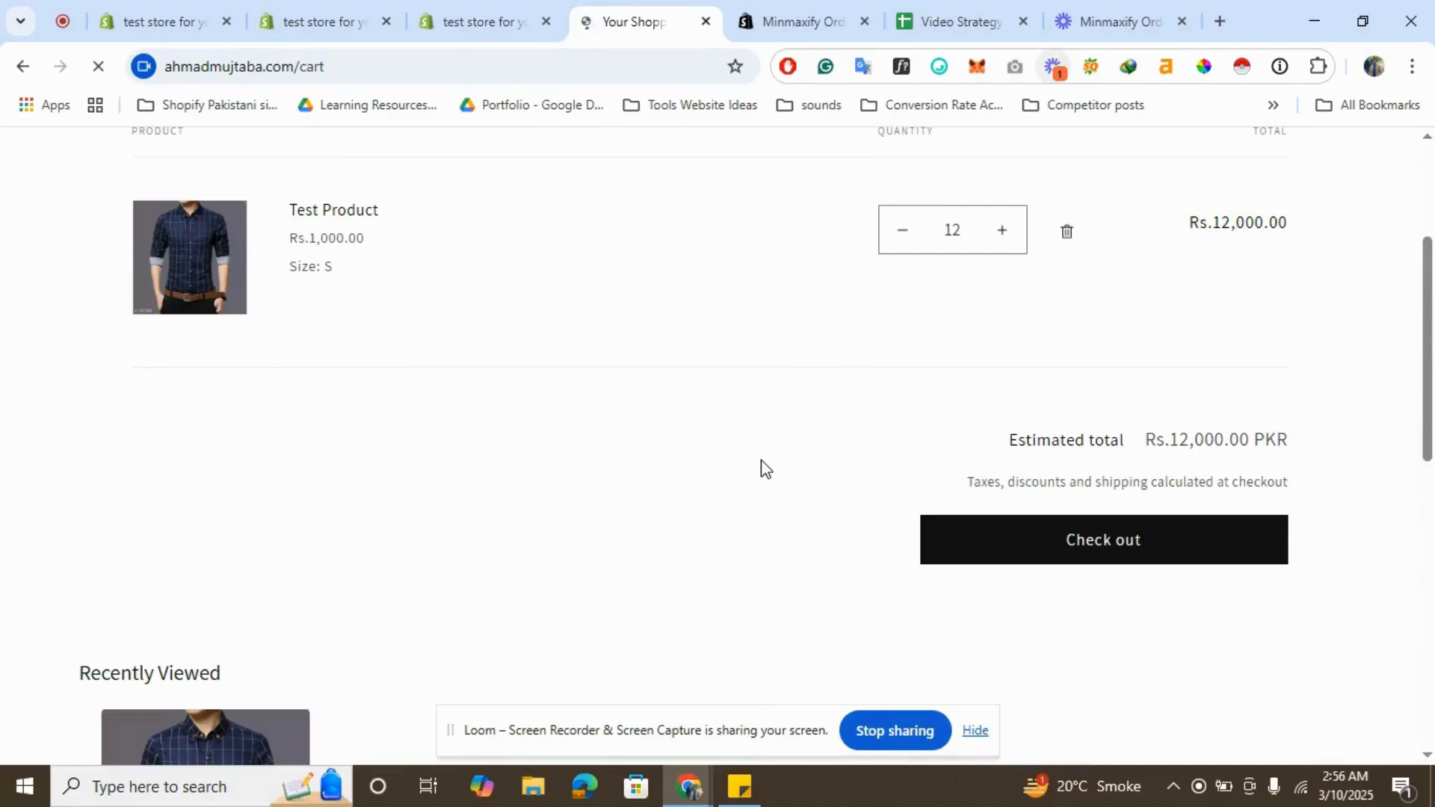
pyautogui.scroll(1, 761, 460)
pyautogui.scroll(1, 761, 460)
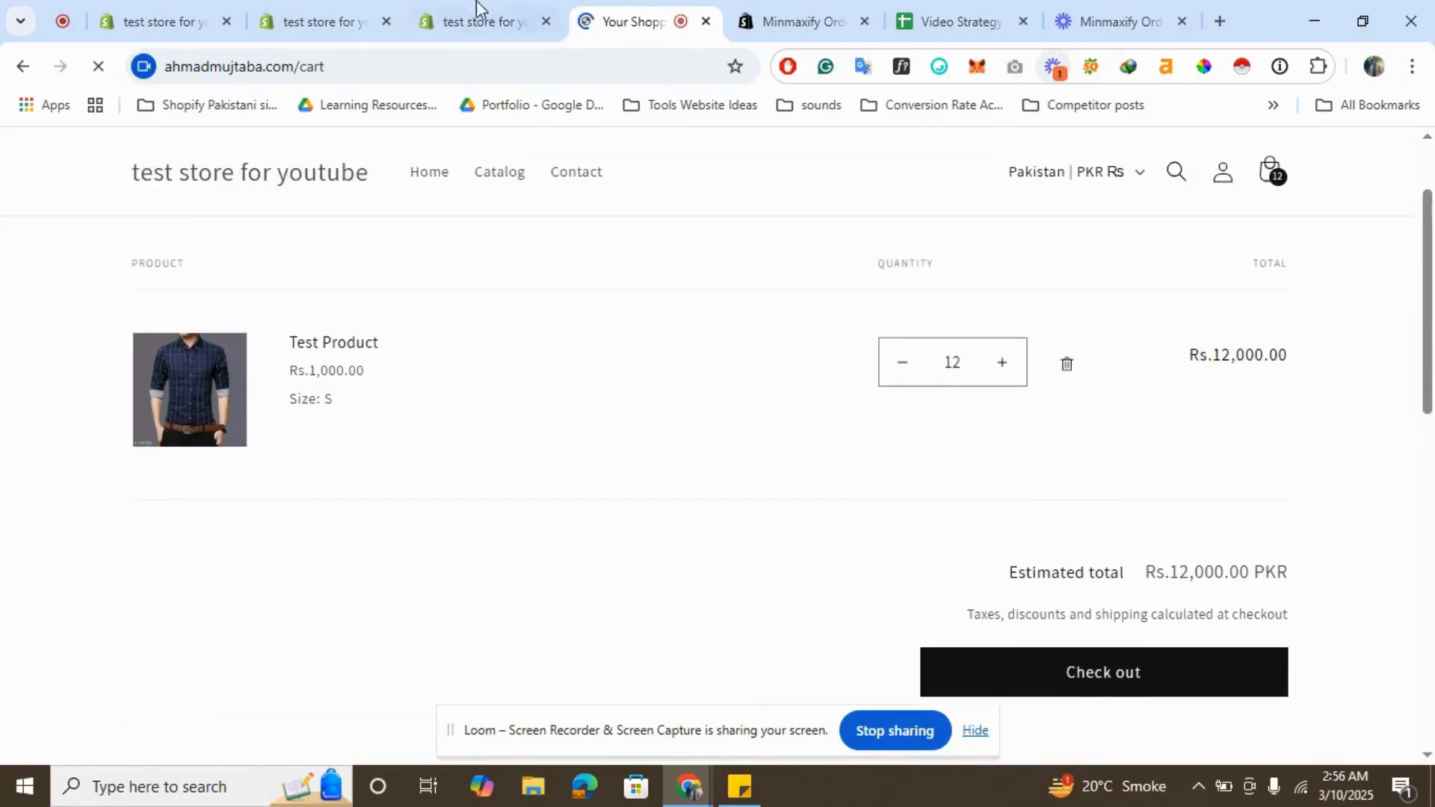
pyautogui.click(476, 19)
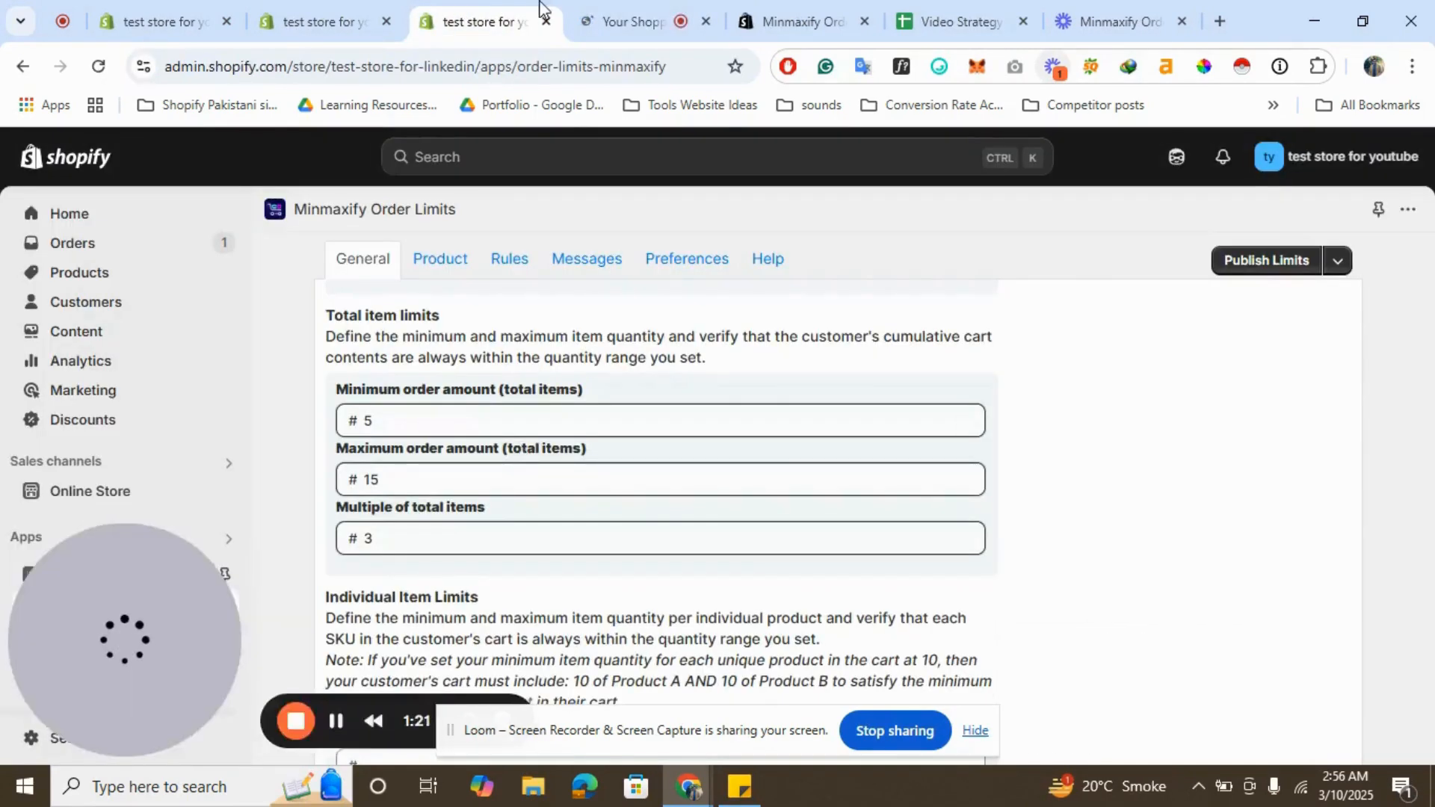
pyautogui.click(675, 7)
pyautogui.scroll(-3, 801, 545)
pyautogui.scroll(4, 801, 546)
pyautogui.scroll(1, 748, 479)
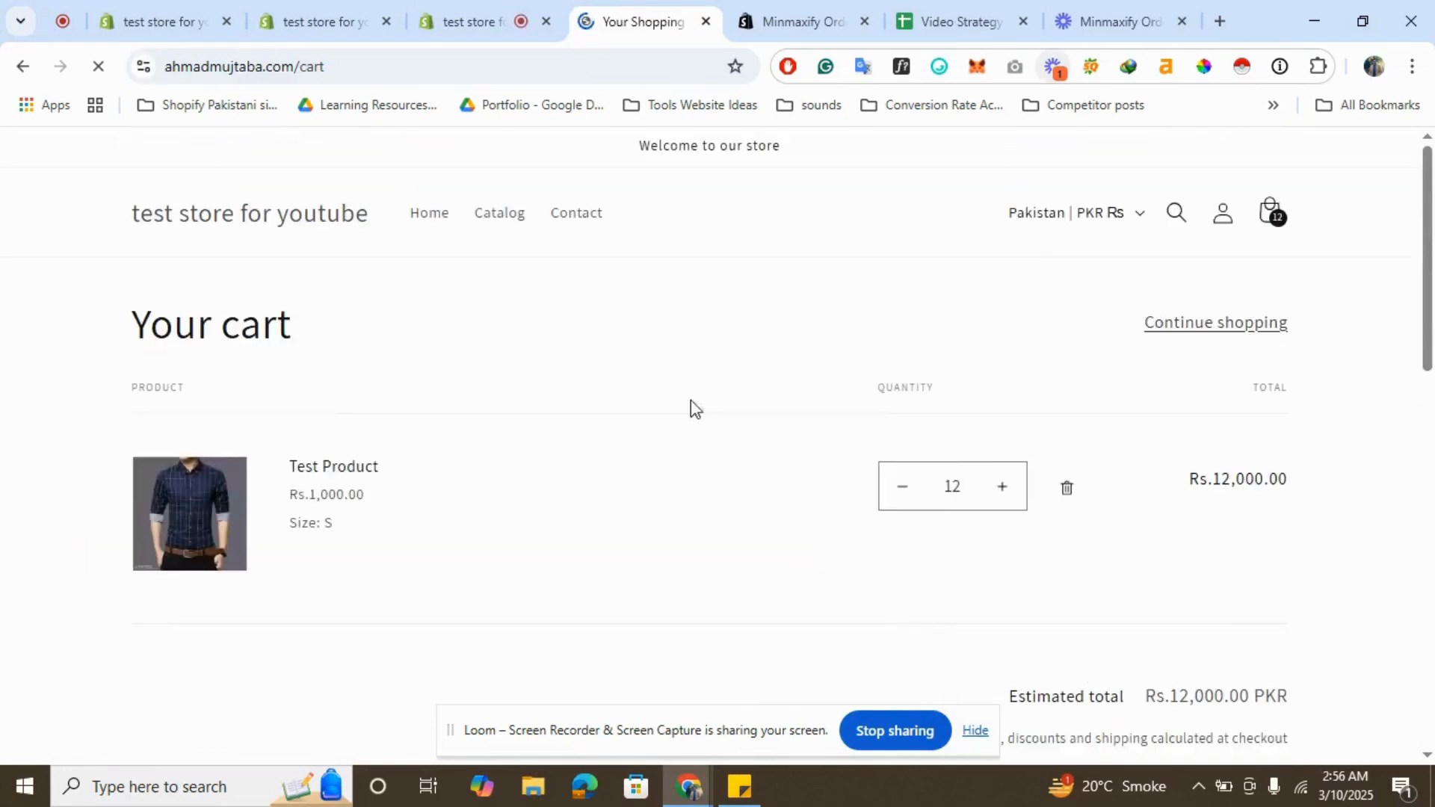
pyautogui.click(559, 9)
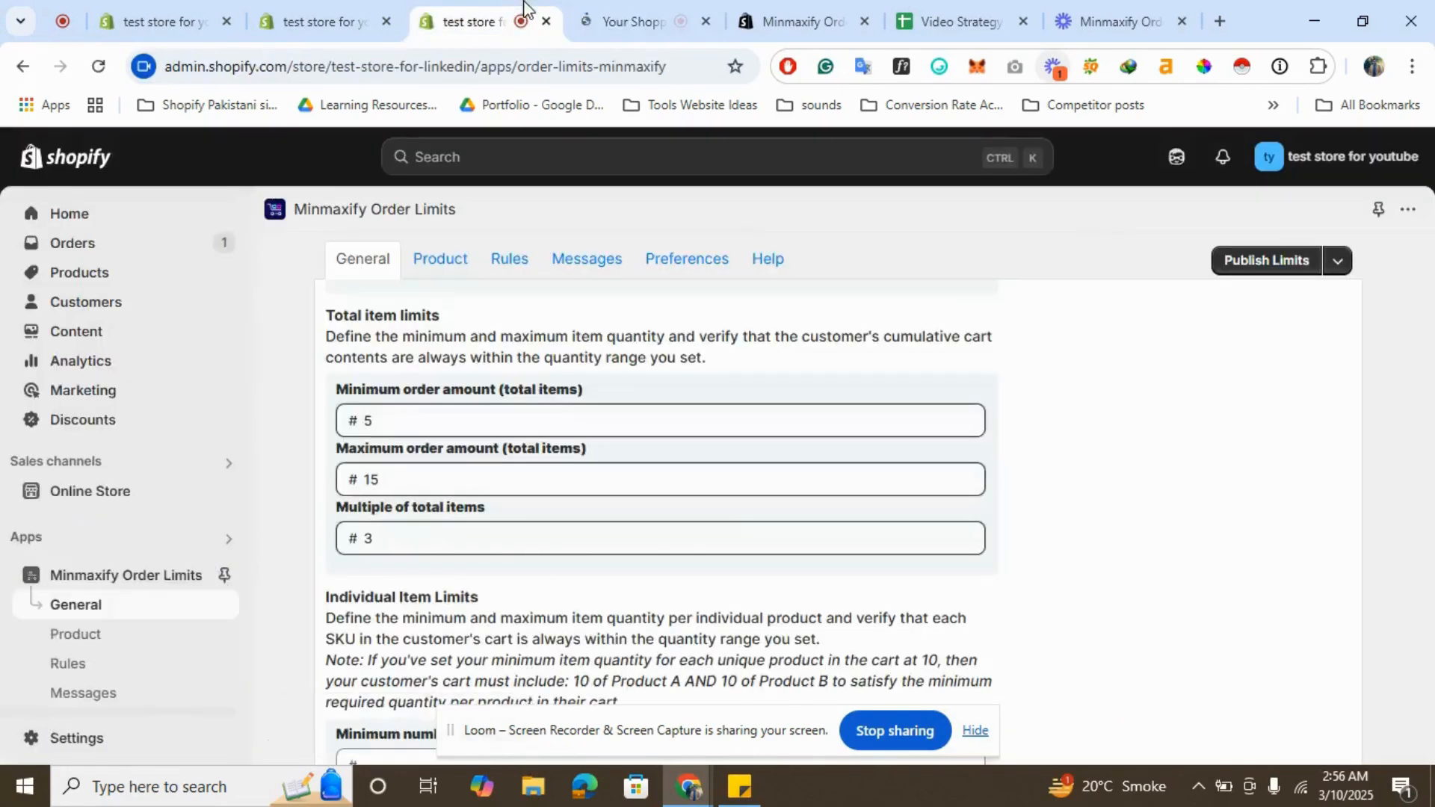
pyautogui.click(642, 7)
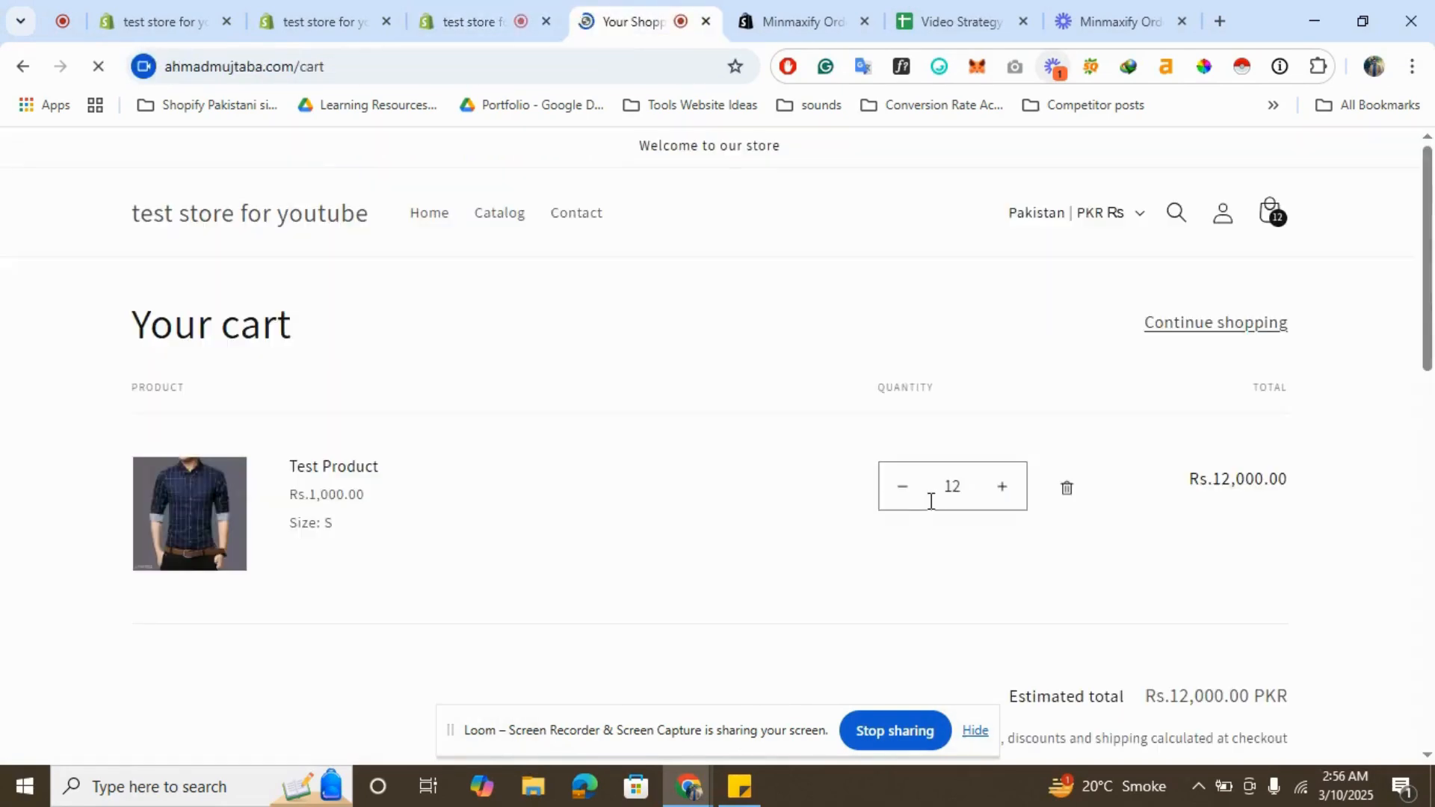
# - Lower the product's quantity in the cart to 3 and dismiss the conditions-not-met dialog
pyautogui.click(899, 501)
pyautogui.click(899, 501)
pyautogui.click(899, 501)
pyautogui.click(900, 501)
pyautogui.click(899, 501)
pyautogui.click(899, 500)
pyautogui.click(899, 501)
pyautogui.scroll(-2, 1060, 624)
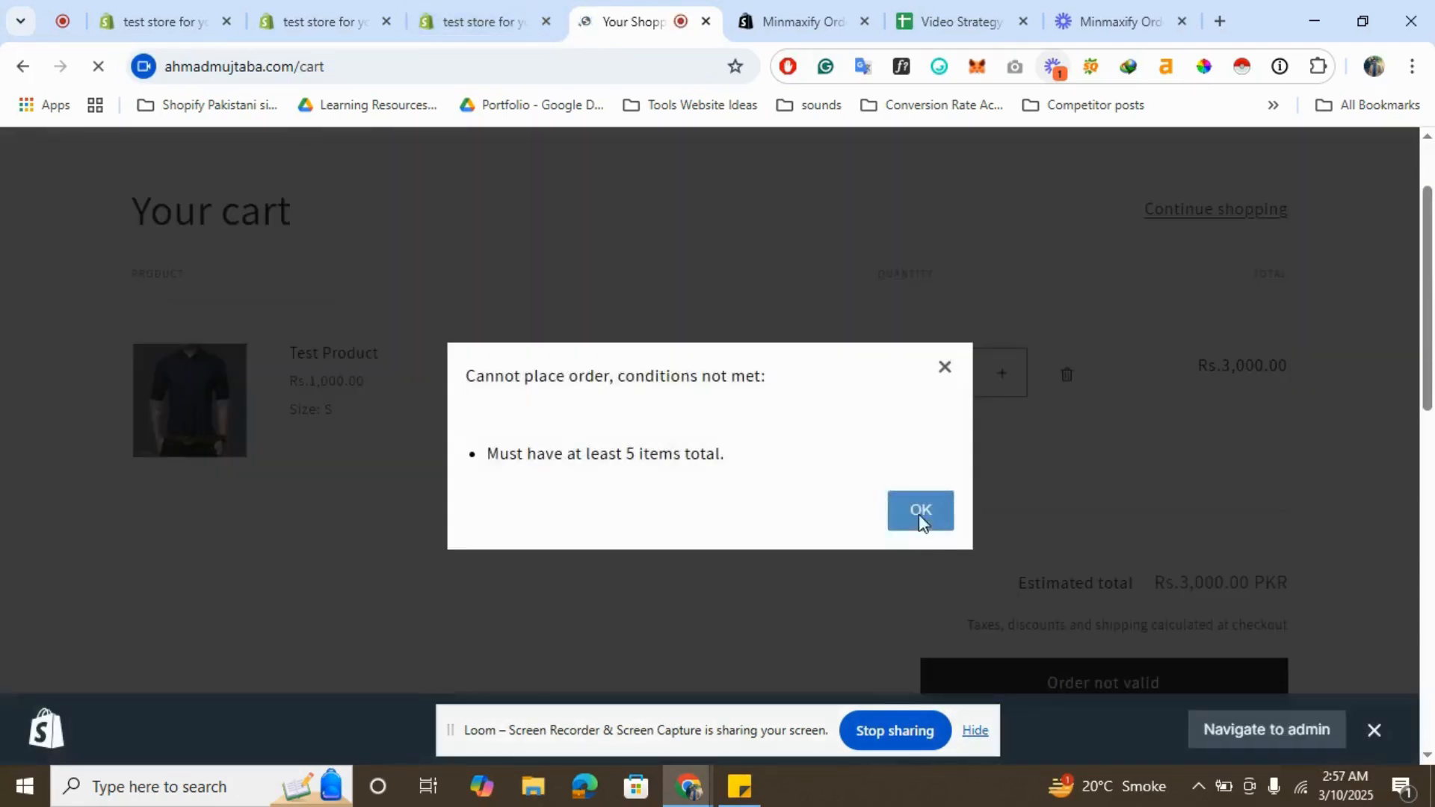
pyautogui.click(921, 511)
# - Raise the product's quantity in the cart to 14 and dismiss the conditions-not-met dialog
pyautogui.click(504, 6)
pyautogui.click(636, 16)
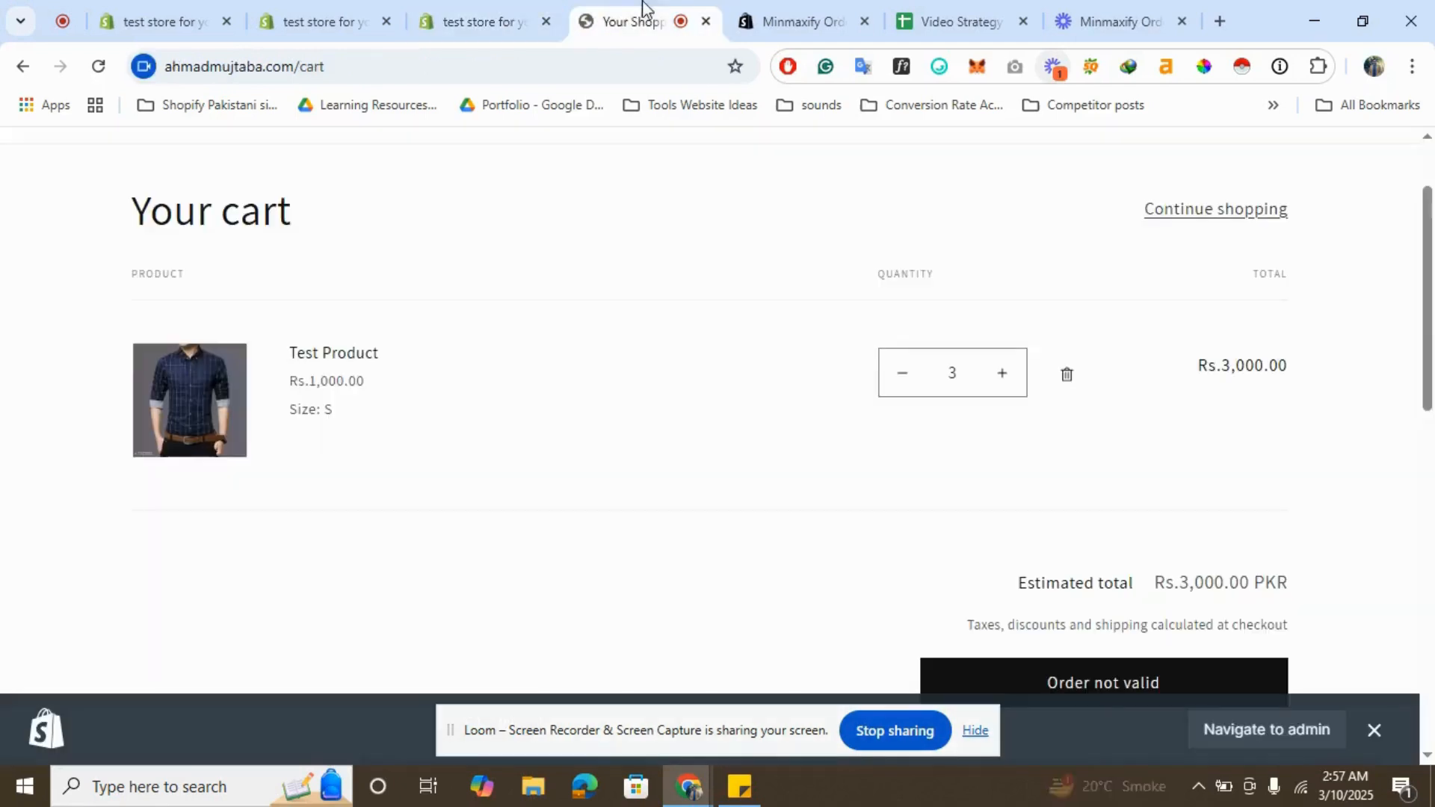
pyautogui.click(1004, 377)
pyautogui.doubleClick(1003, 378)
pyautogui.doubleClick(1004, 377)
pyautogui.doubleClick(1004, 378)
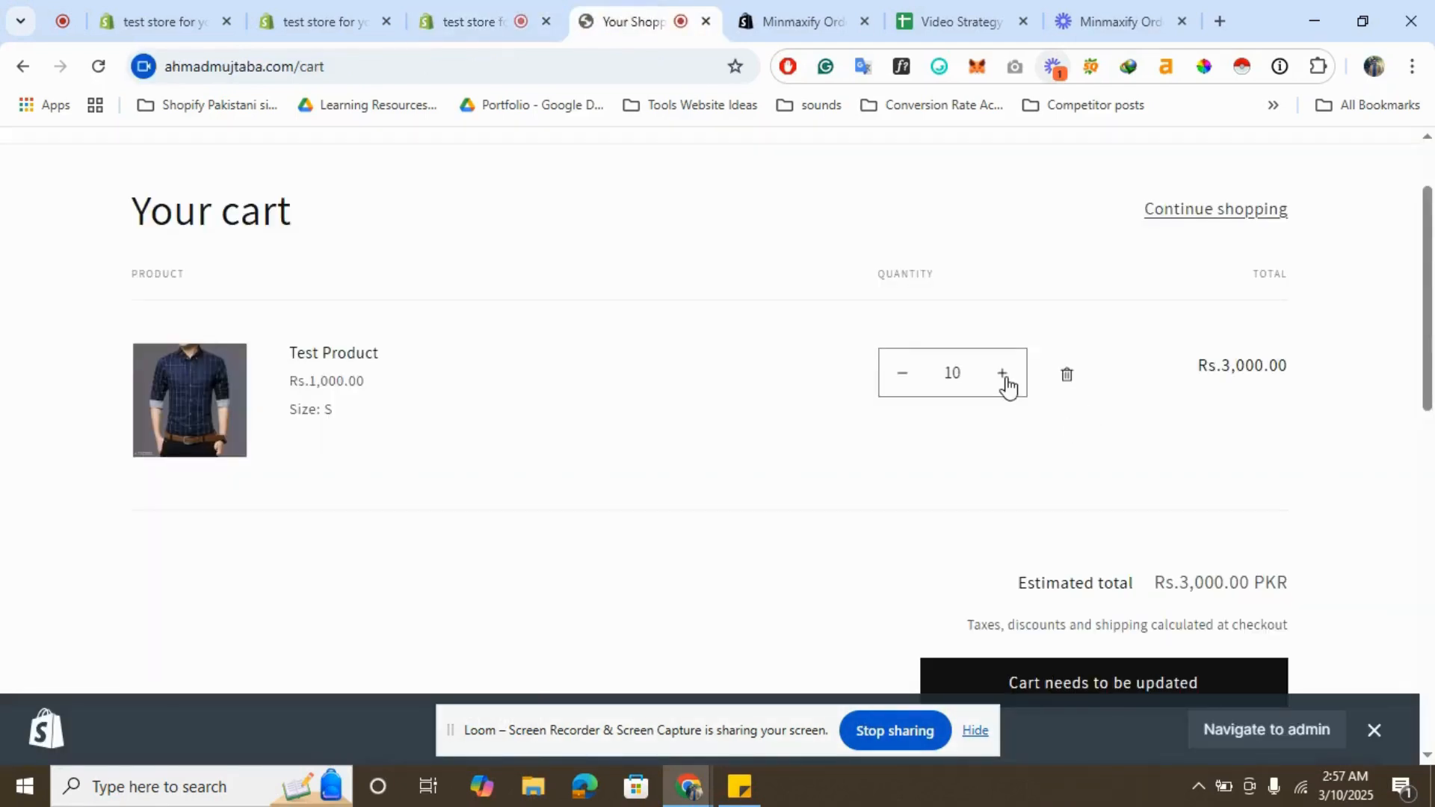
pyautogui.tripleClick(1004, 377)
pyautogui.doubleClick(1004, 378)
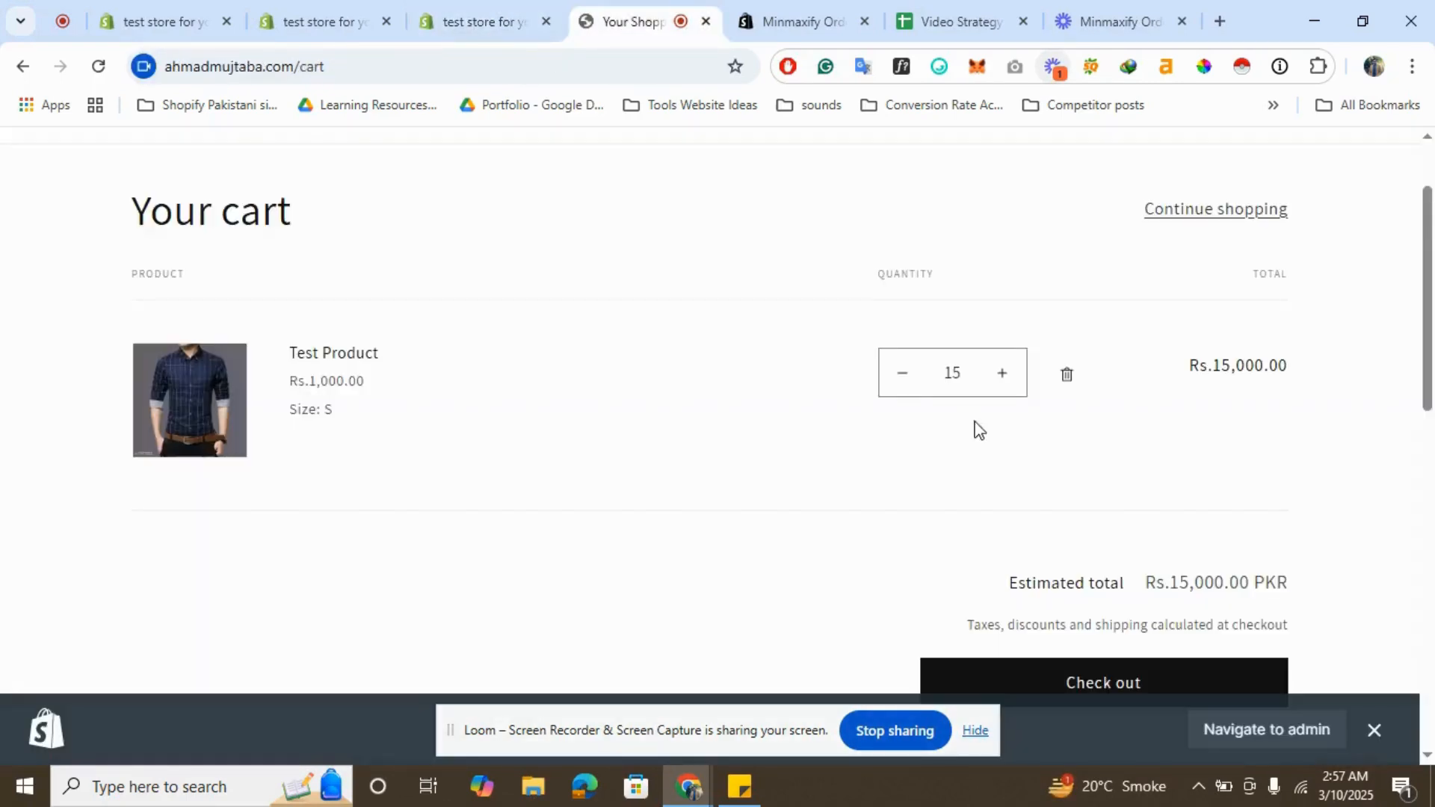
pyautogui.click(901, 385)
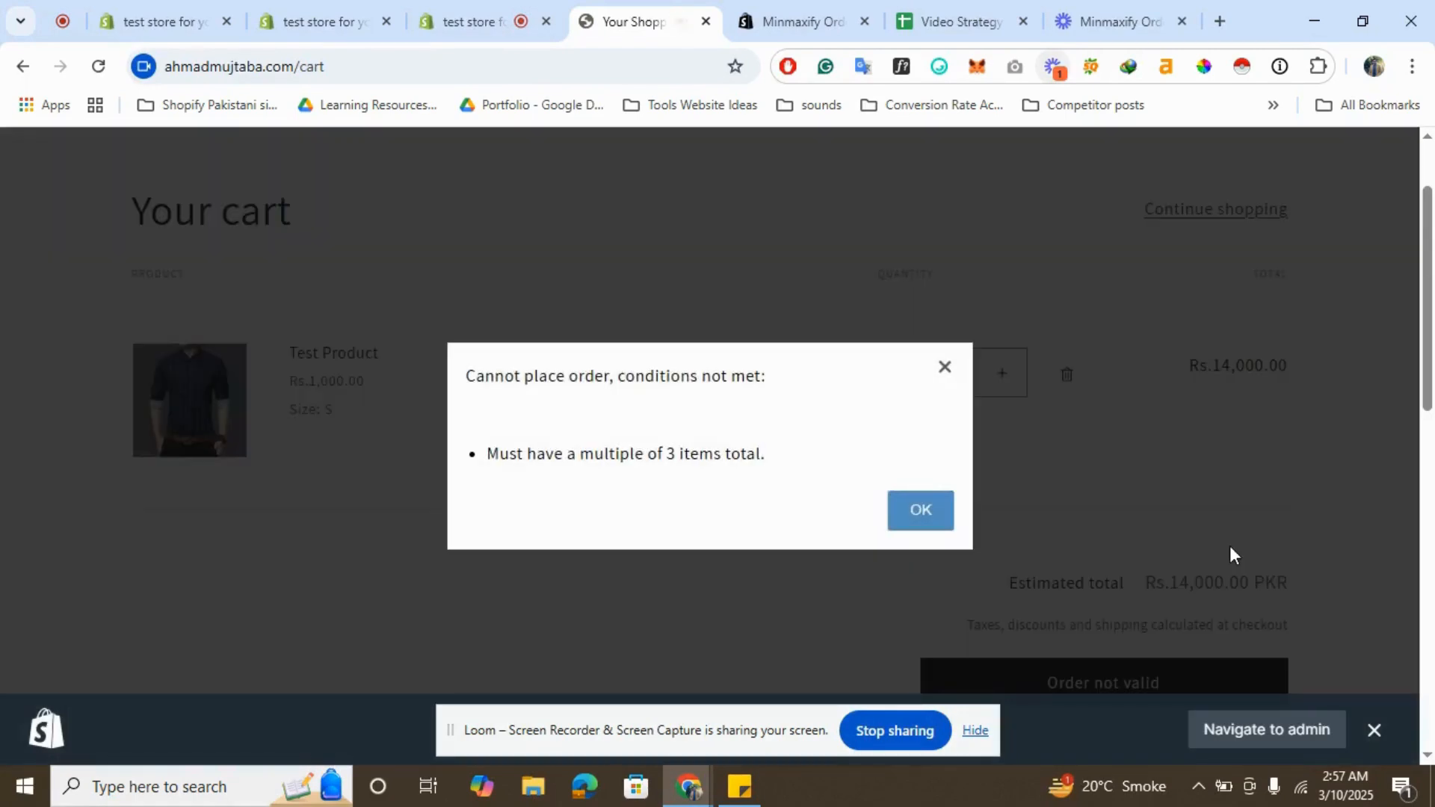
pyautogui.click(920, 511)
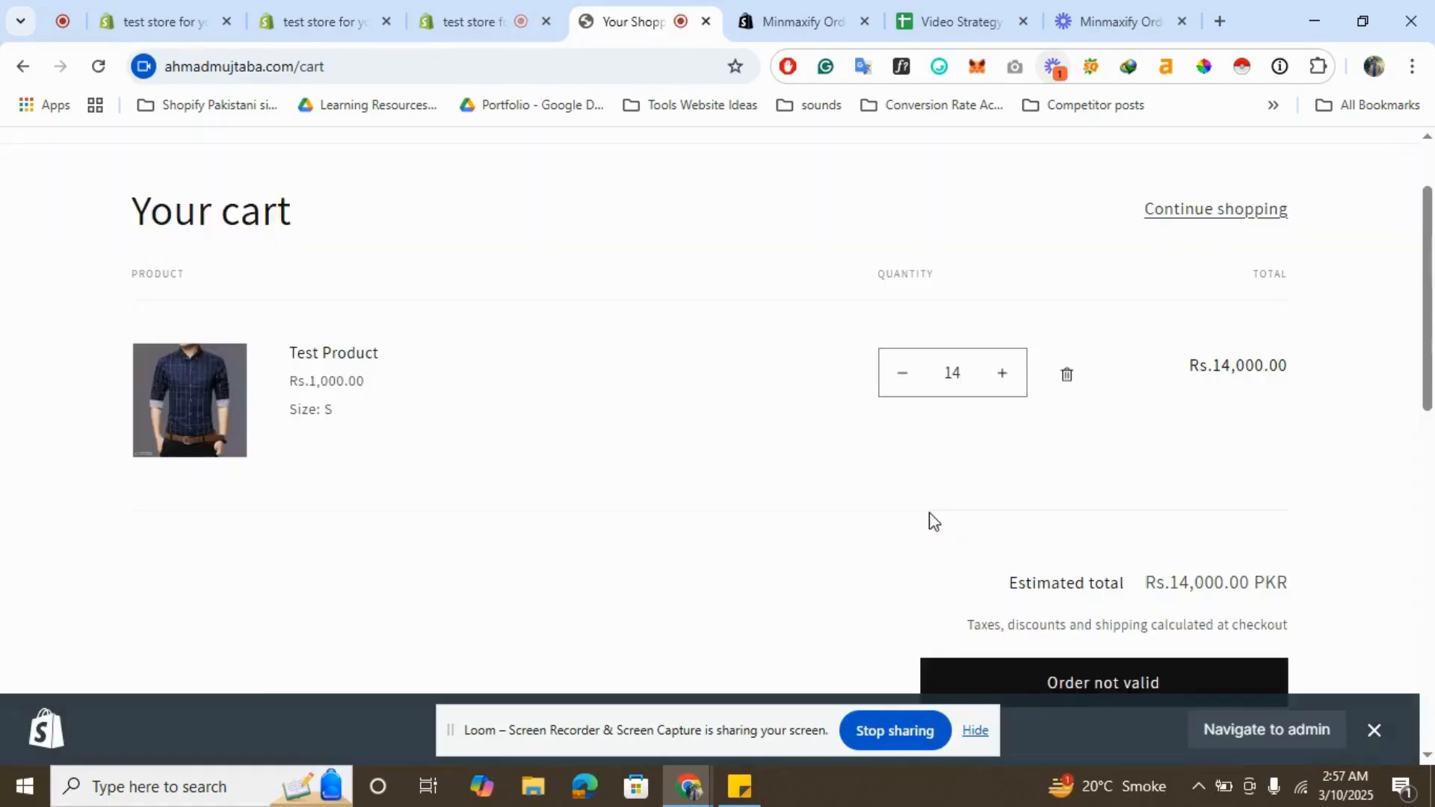
pyautogui.click(449, 19)
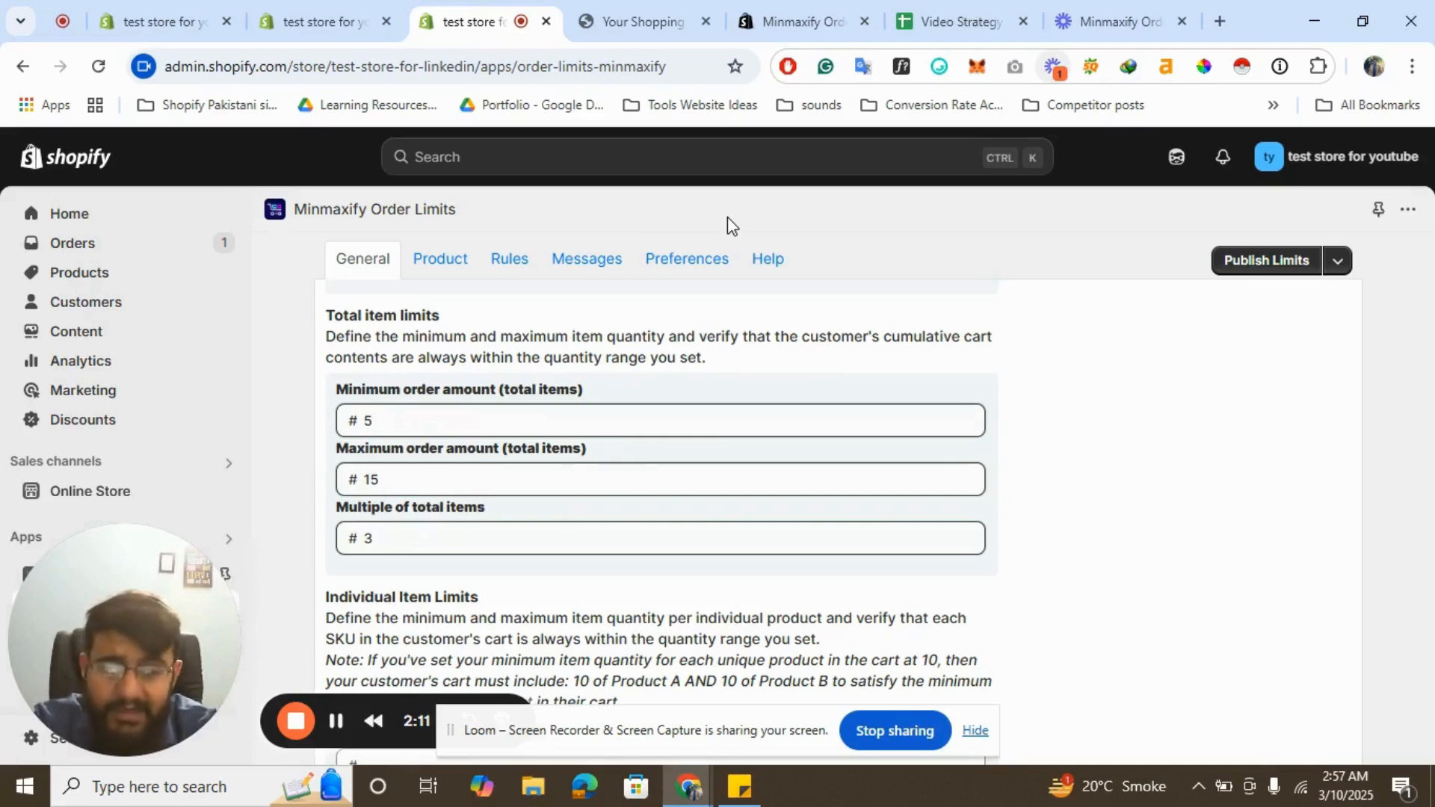
pyautogui.click(643, 21)
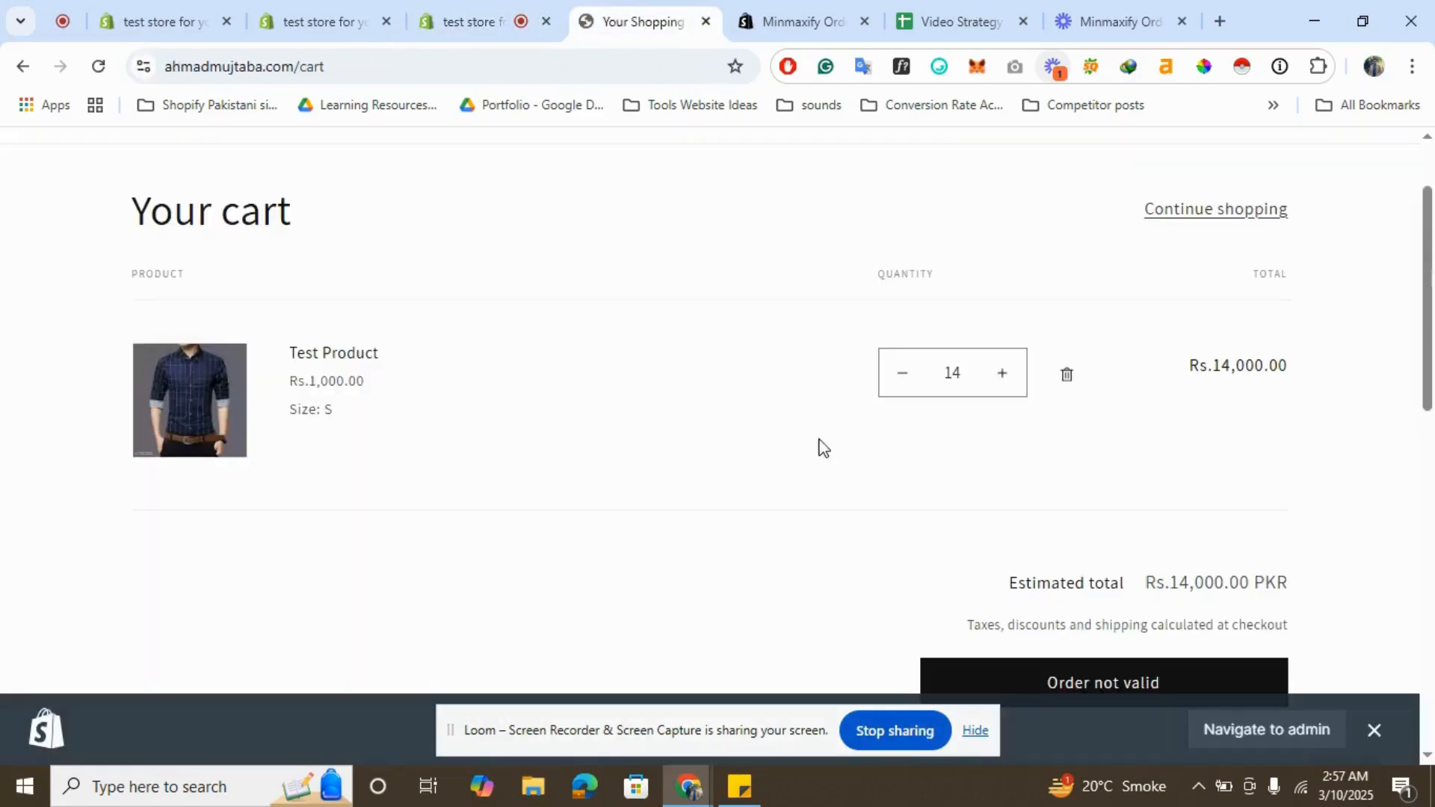
# - Return to the order limits app in the admin and browse its Product and Rules tabs
pyautogui.click(482, 12)
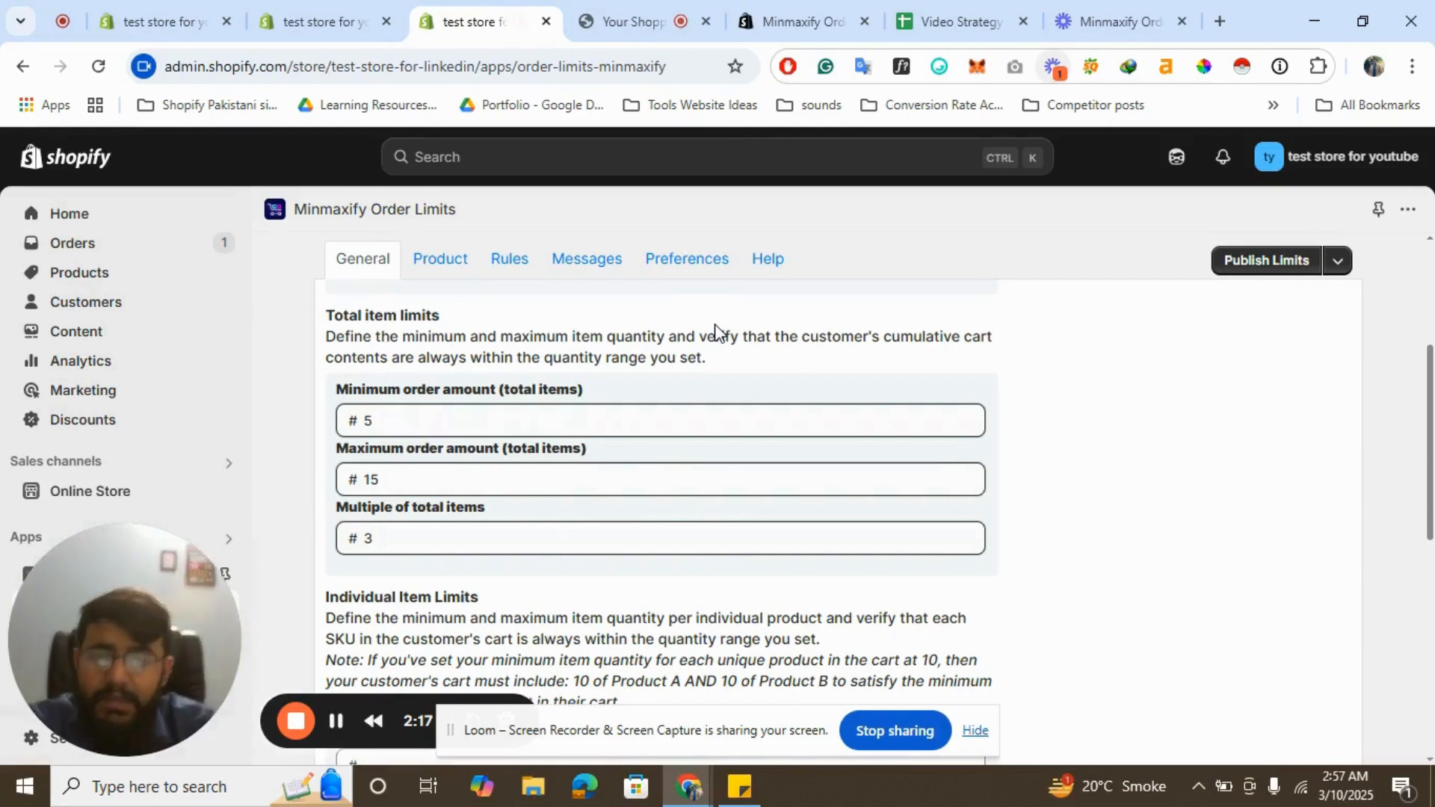
pyautogui.click(443, 262)
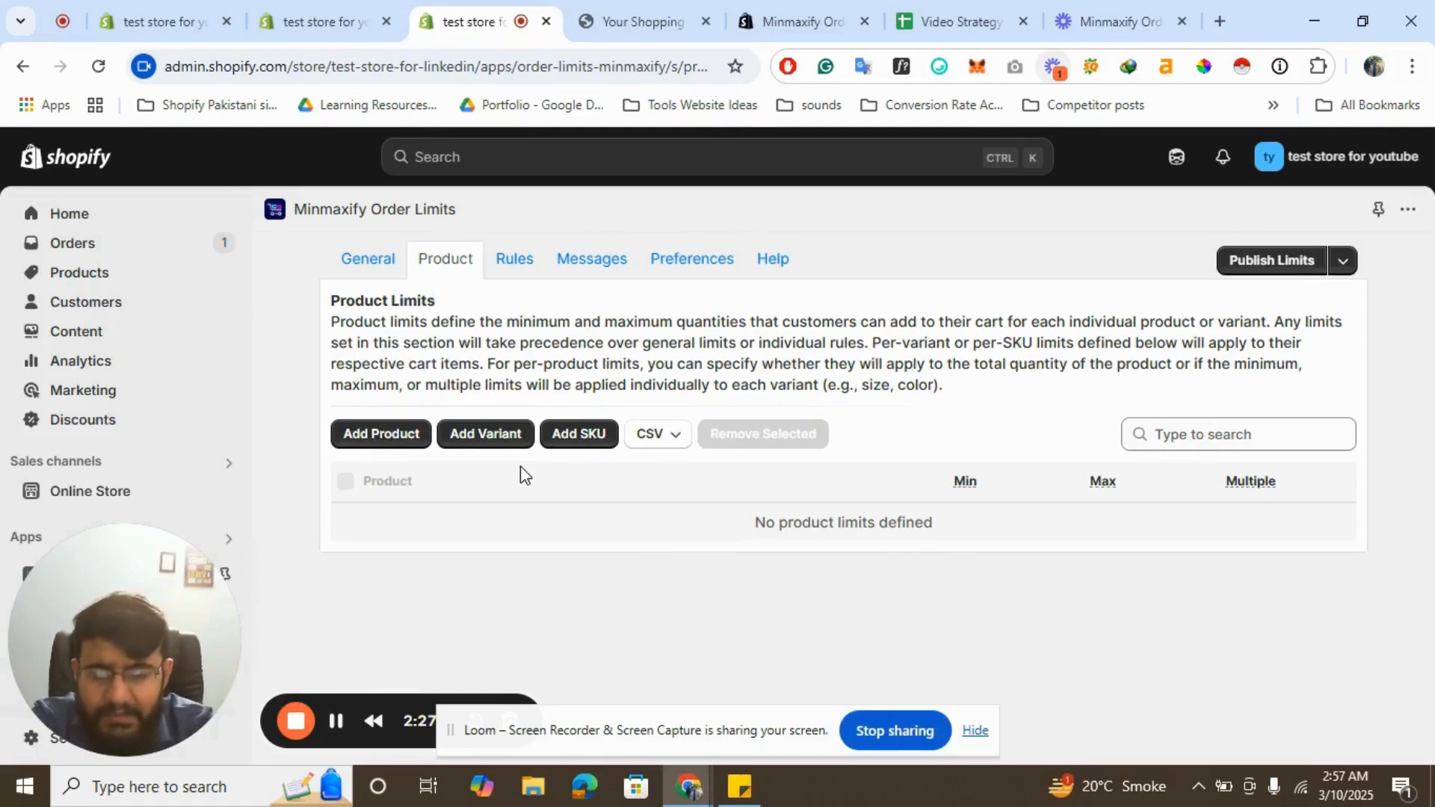
pyautogui.click(508, 262)
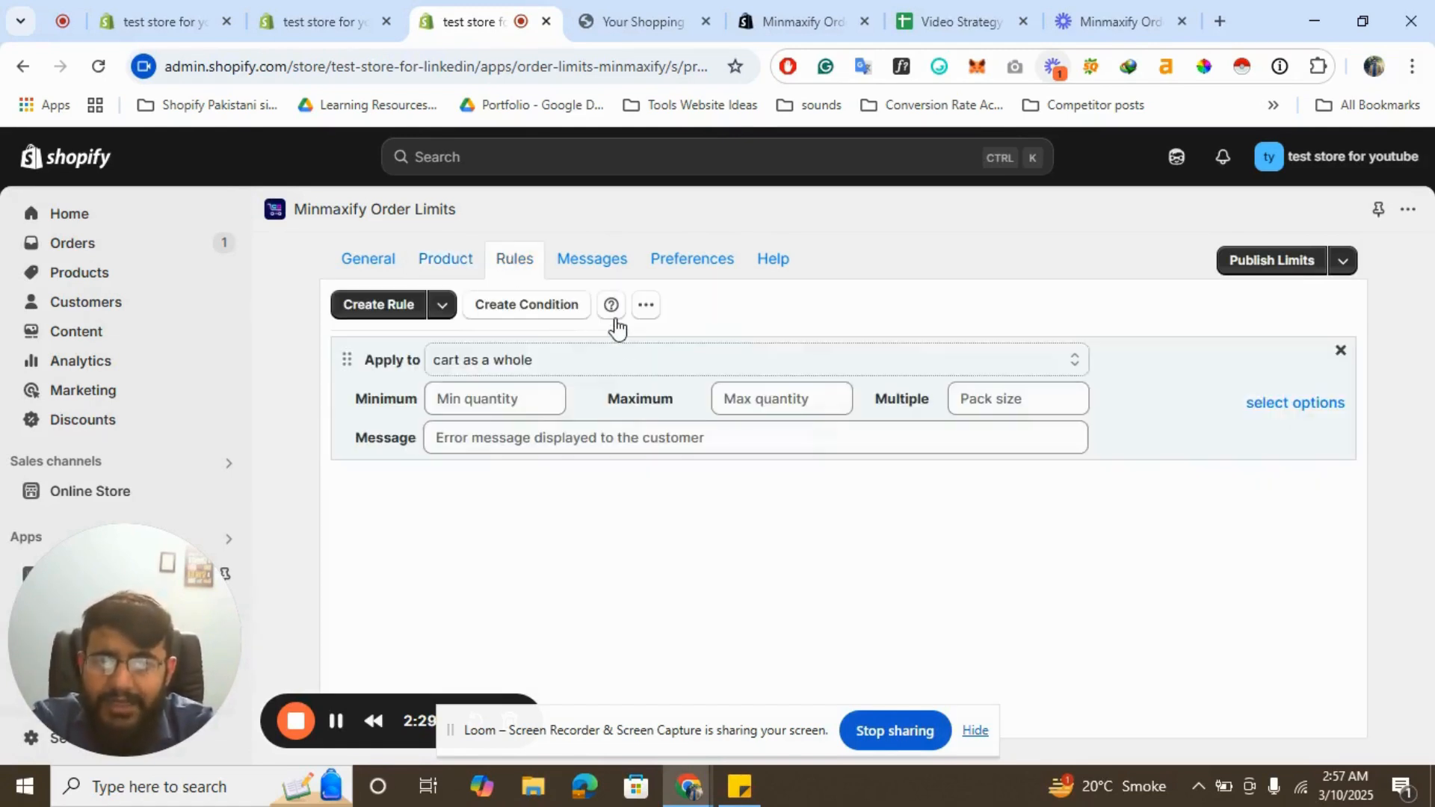
# - Review the Apply to options for a rule in the Rules tab
pyautogui.click(728, 366)
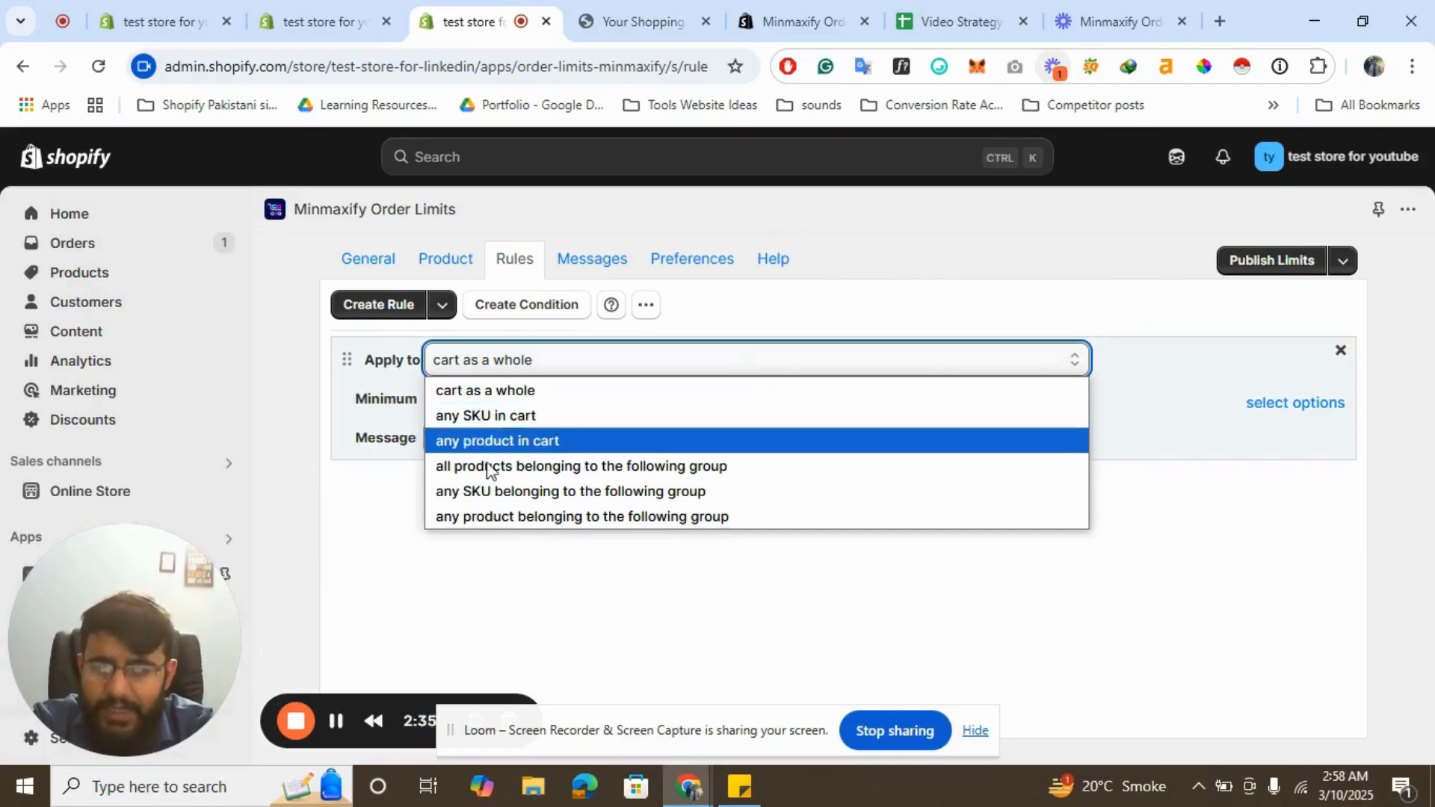
pyautogui.click(367, 511)
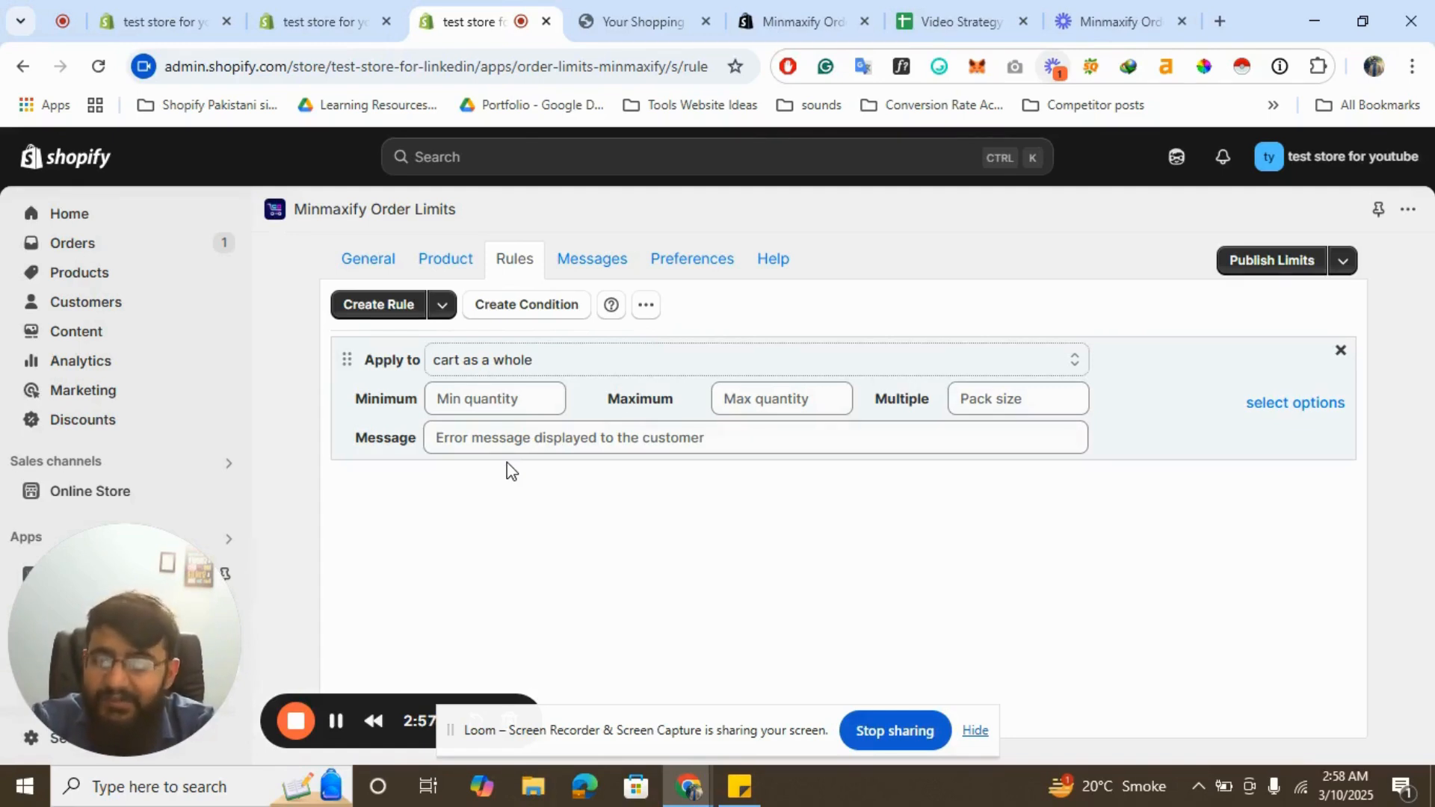
pyautogui.click(675, 358)
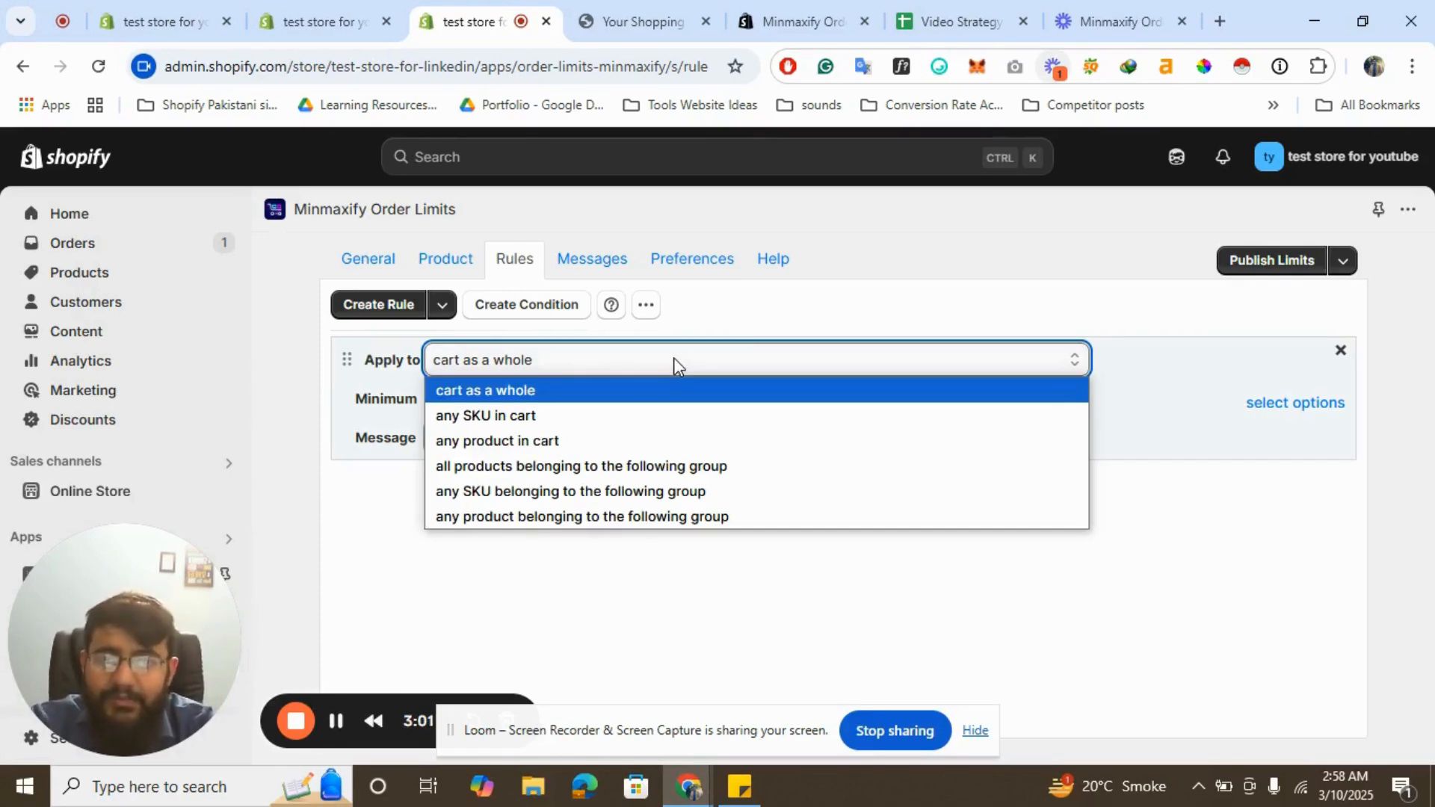
# - Review the popup and limit message texts in the Messages tab
pyautogui.click(588, 263)
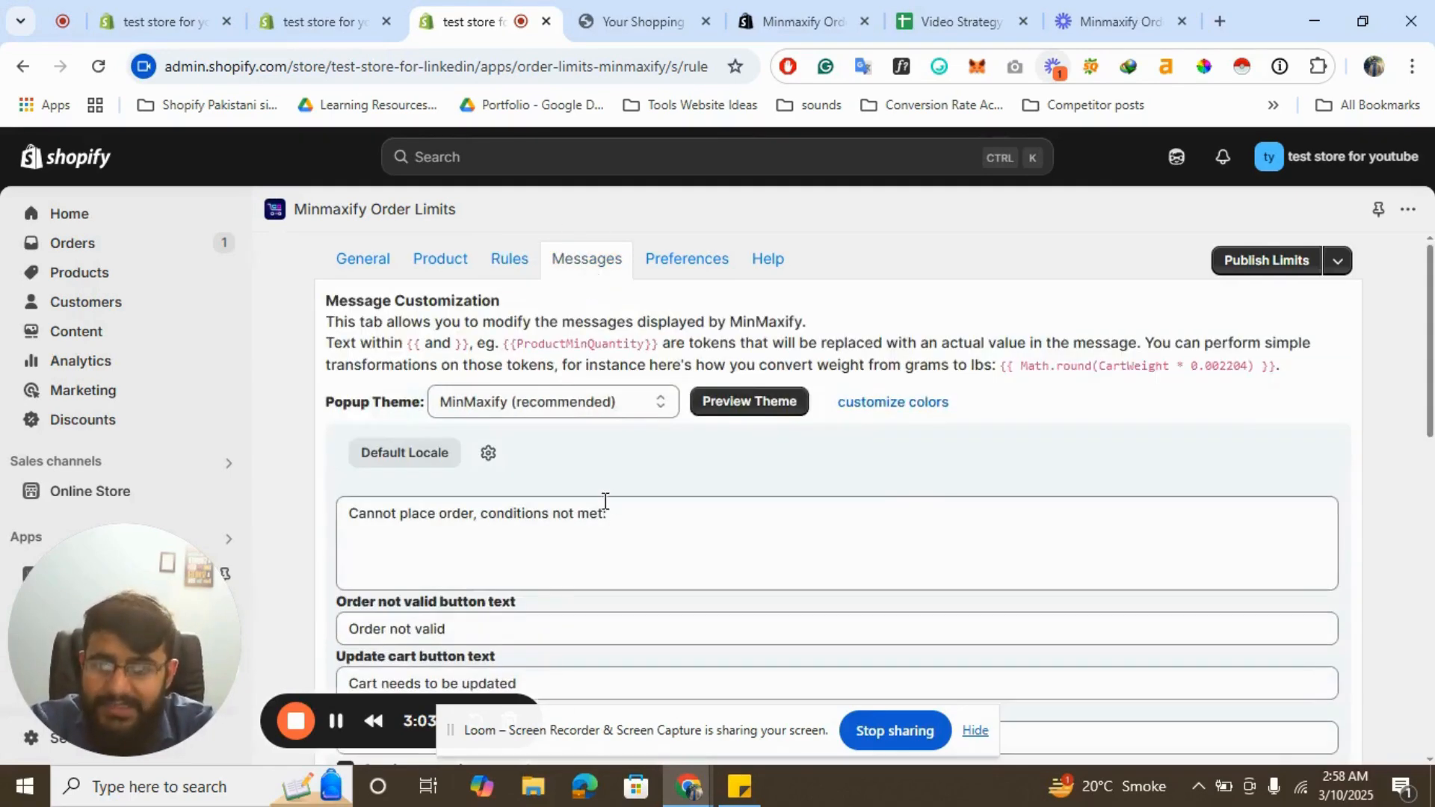
pyautogui.scroll(-15, 598, 509)
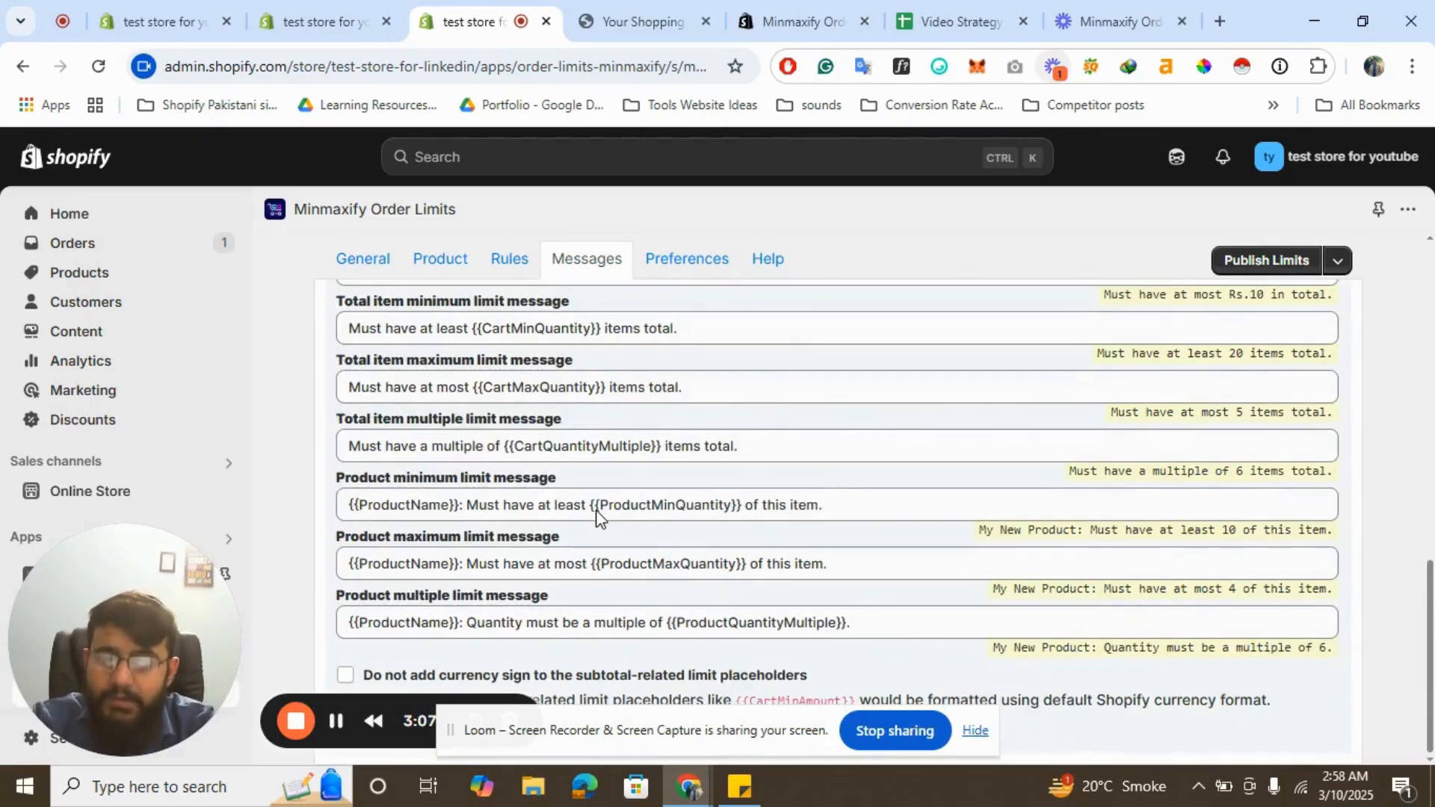
pyautogui.scroll(15, 598, 515)
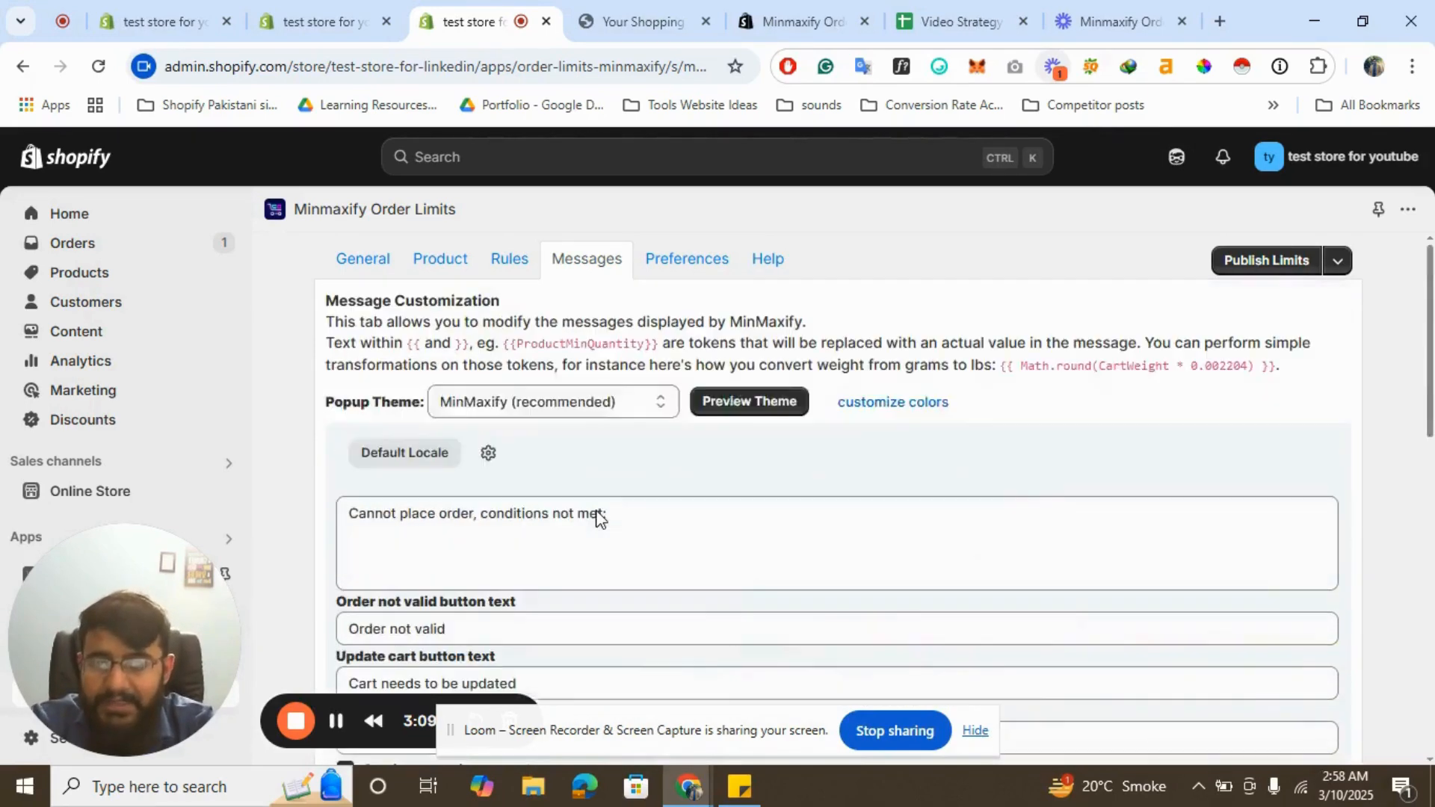
# - Review the notification and checkout options in the Preferences tab and open the Help tab
pyautogui.click(691, 262)
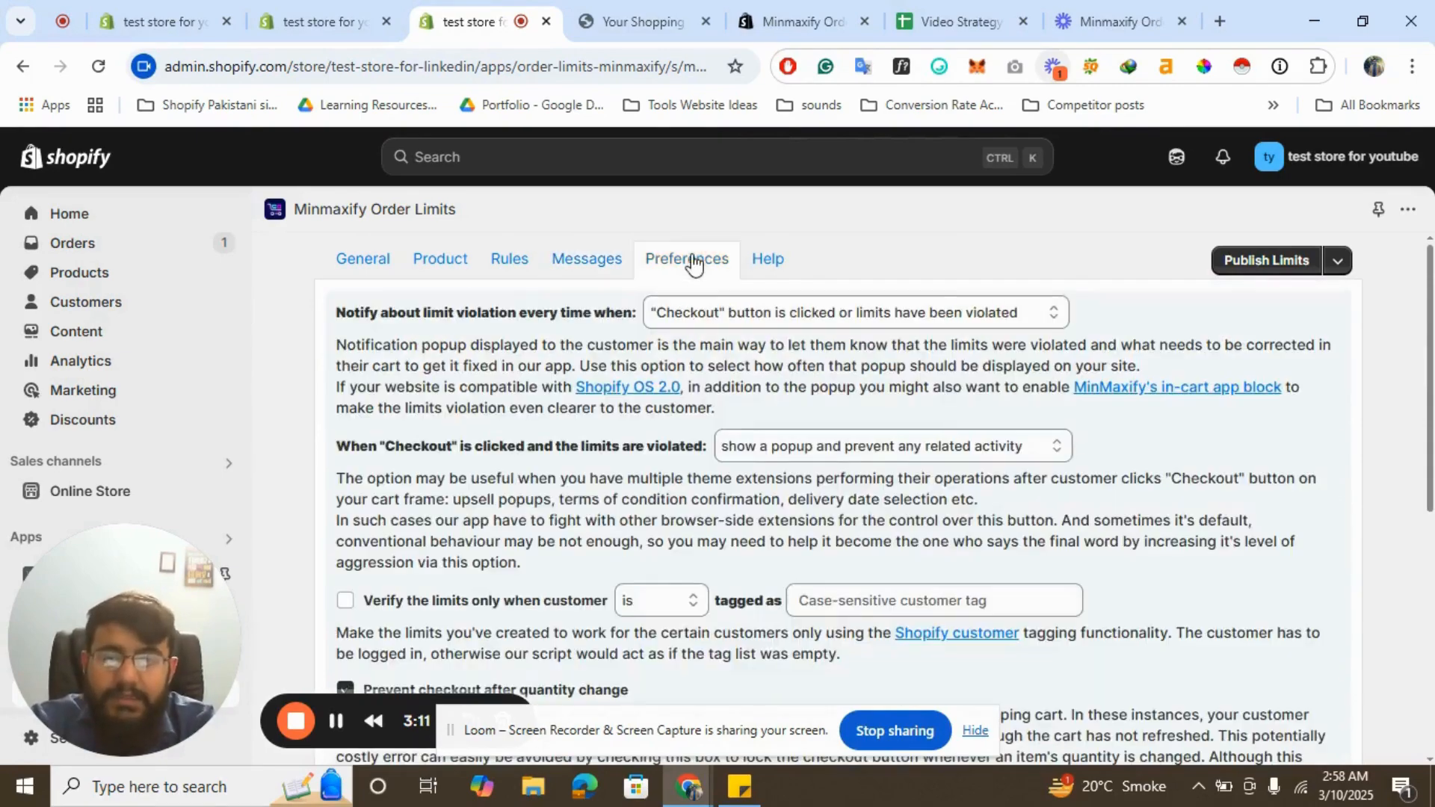
pyautogui.scroll(-8, 795, 340)
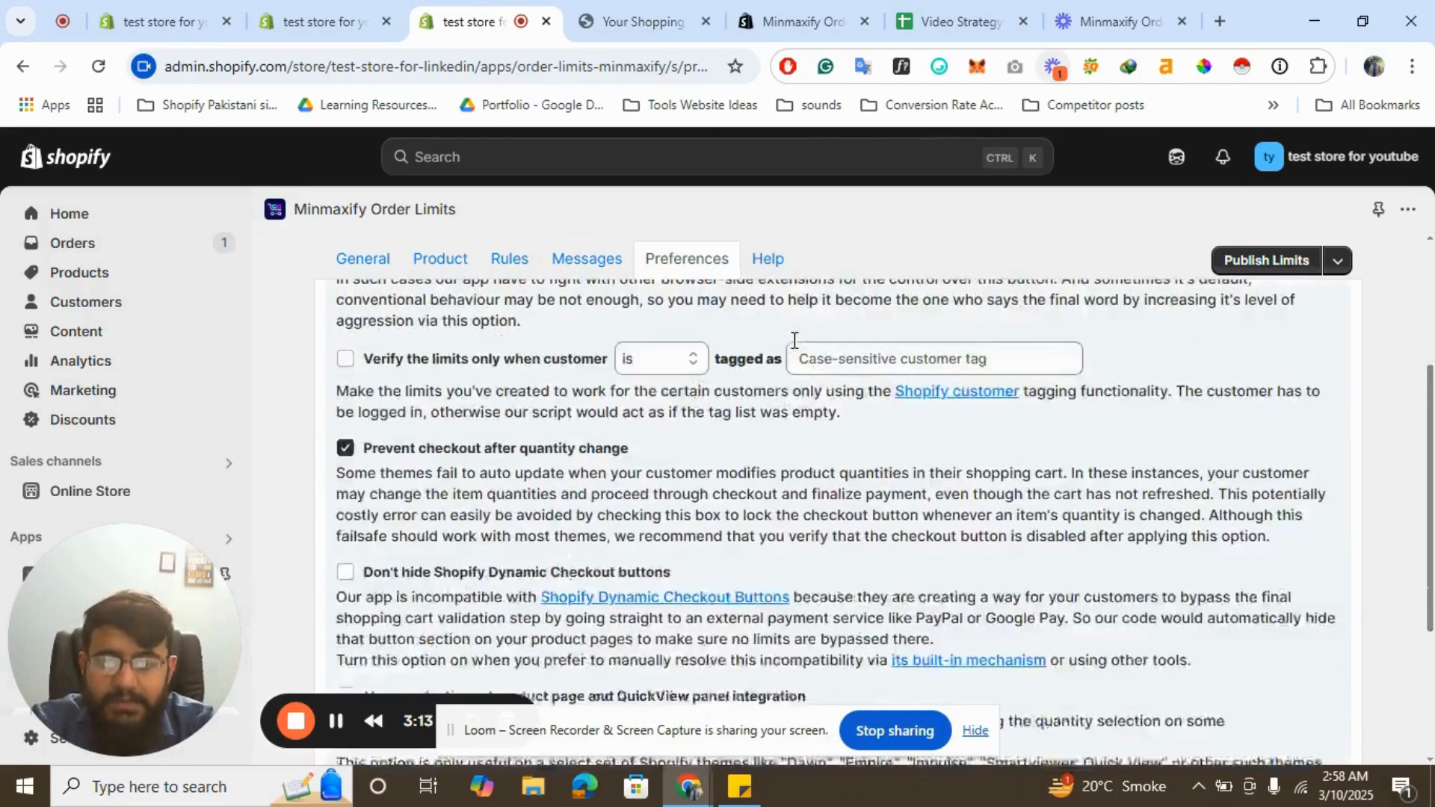
pyautogui.scroll(6, 795, 340)
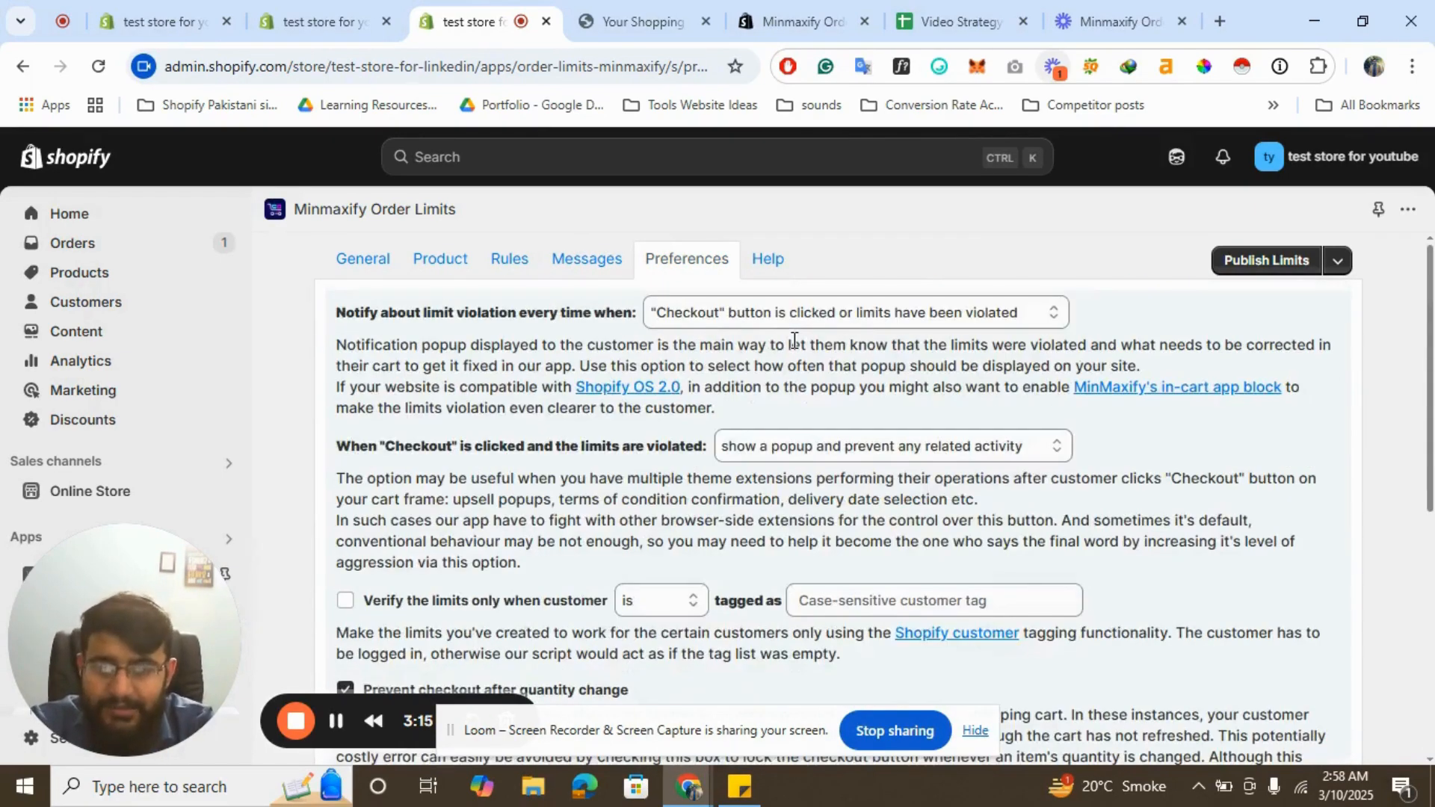
pyautogui.scroll(-3, 795, 340)
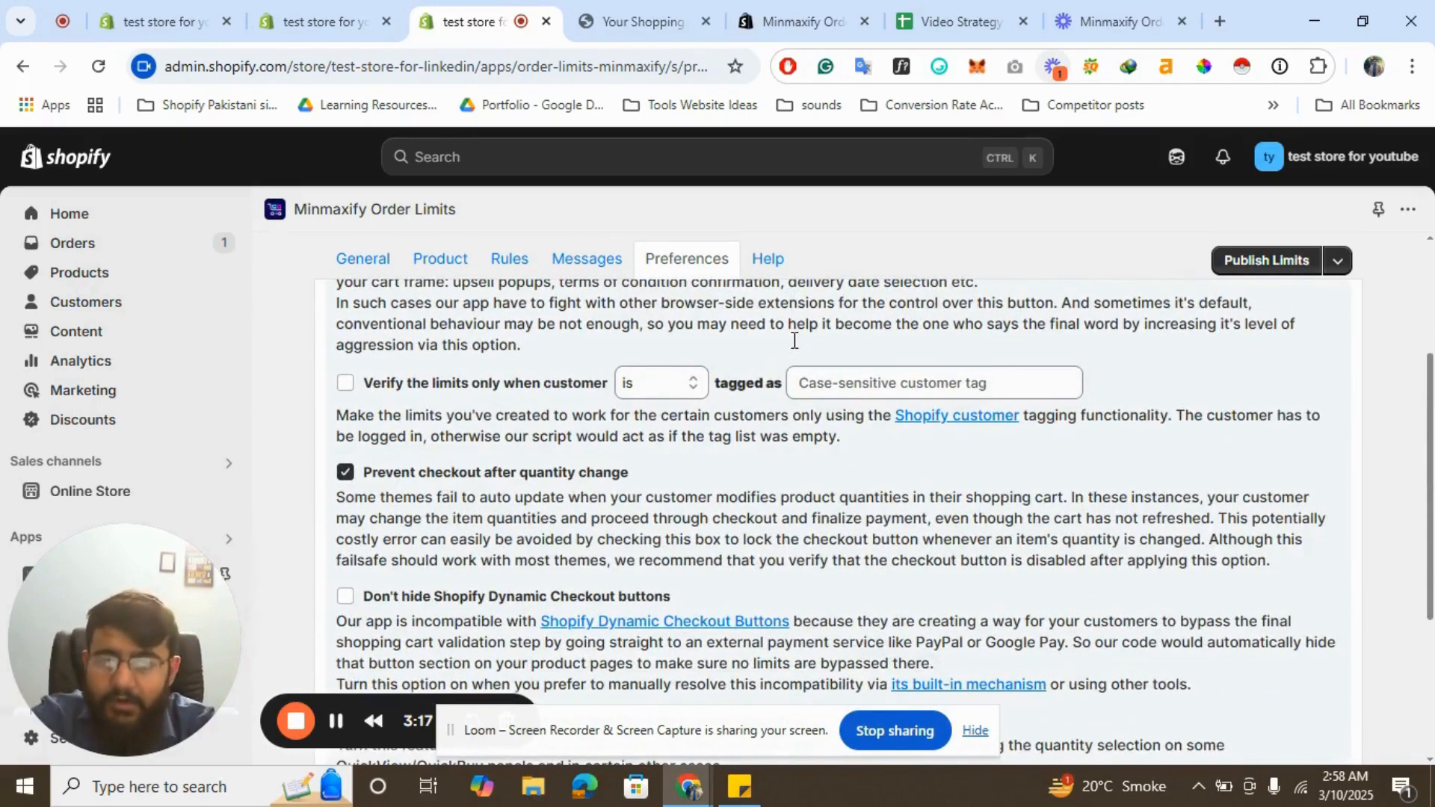
pyautogui.scroll(3, 794, 340)
pyautogui.click(770, 262)
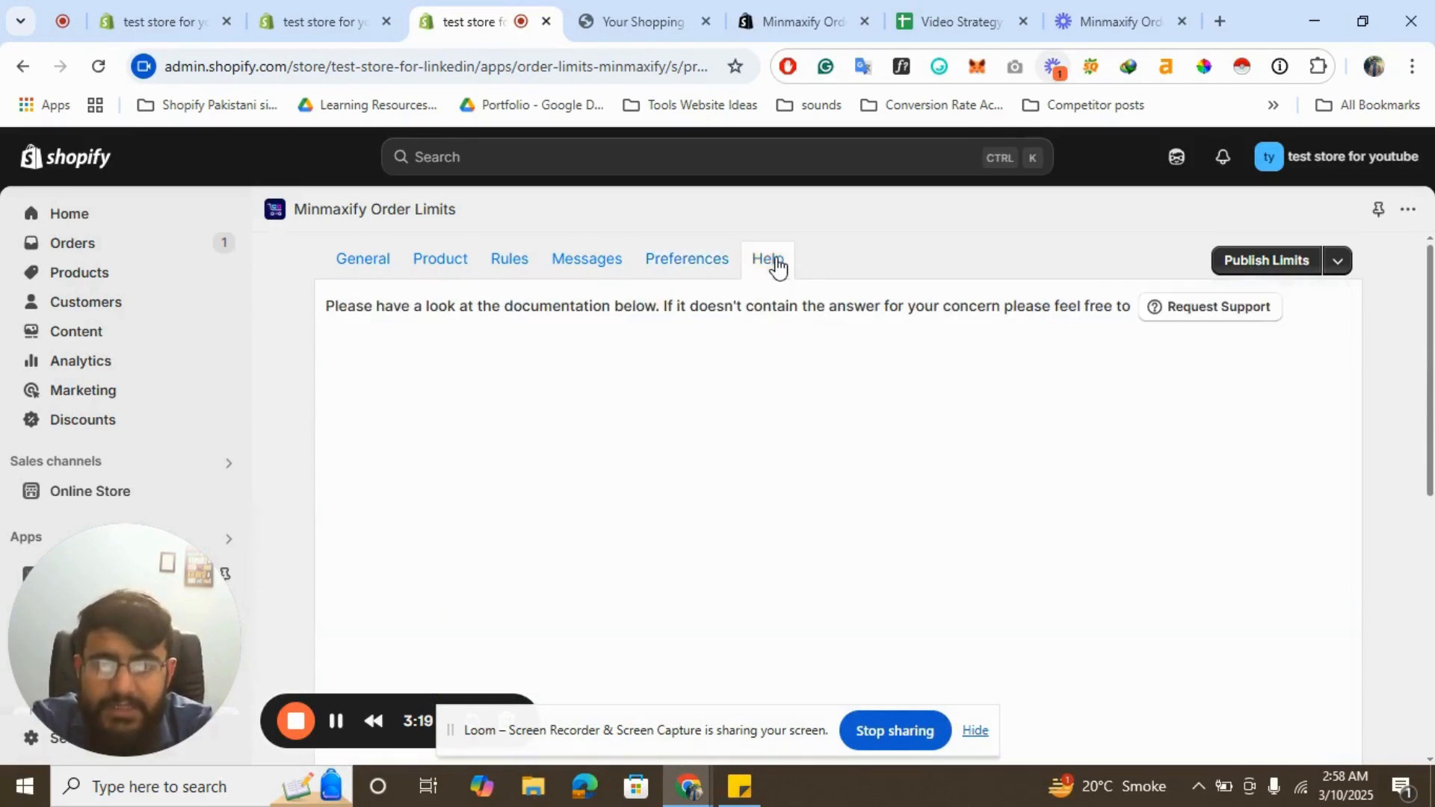
# - Compare the General tab's total item limits with the storefront cart
pyautogui.click(377, 276)
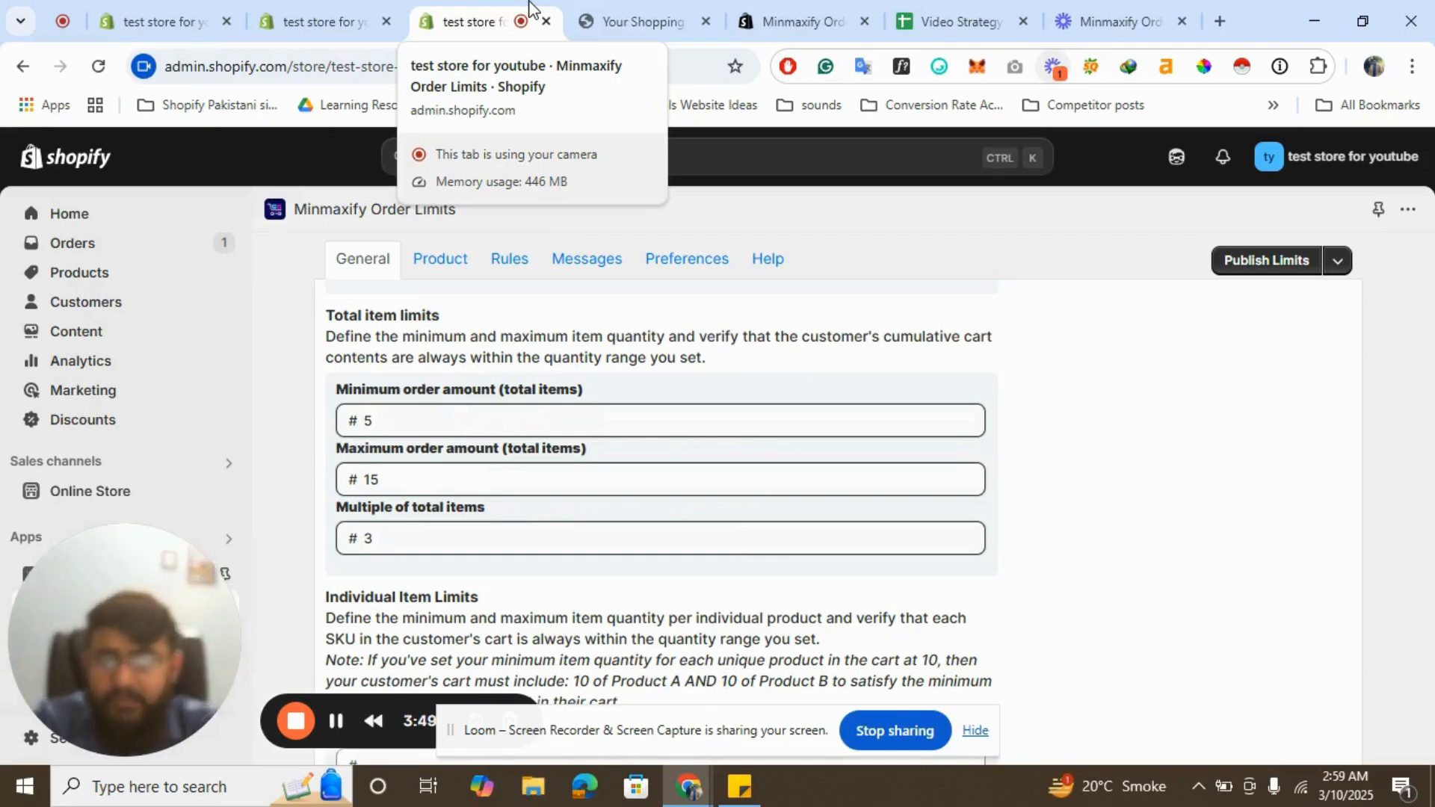
pyautogui.click(600, 14)
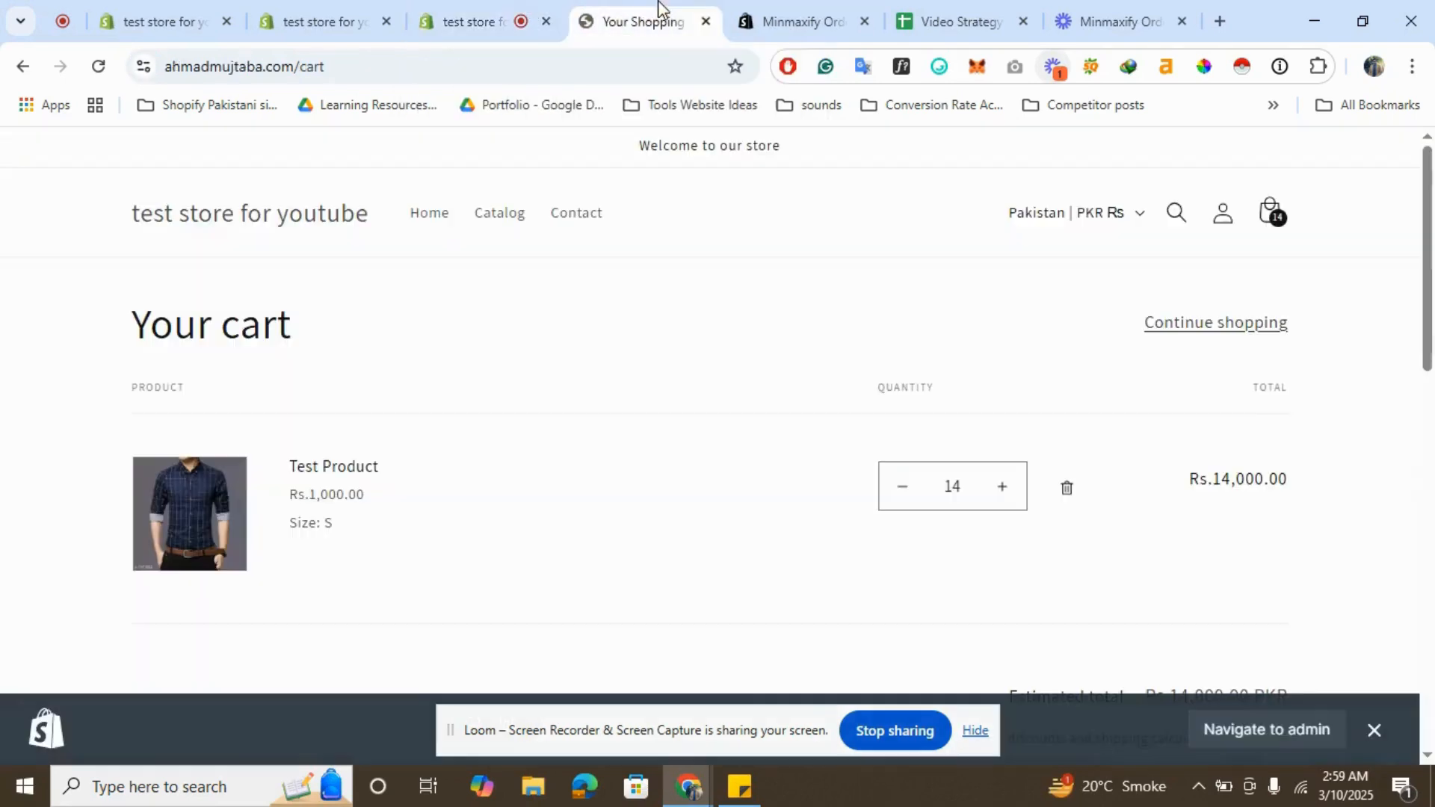
pyautogui.click(428, 9)
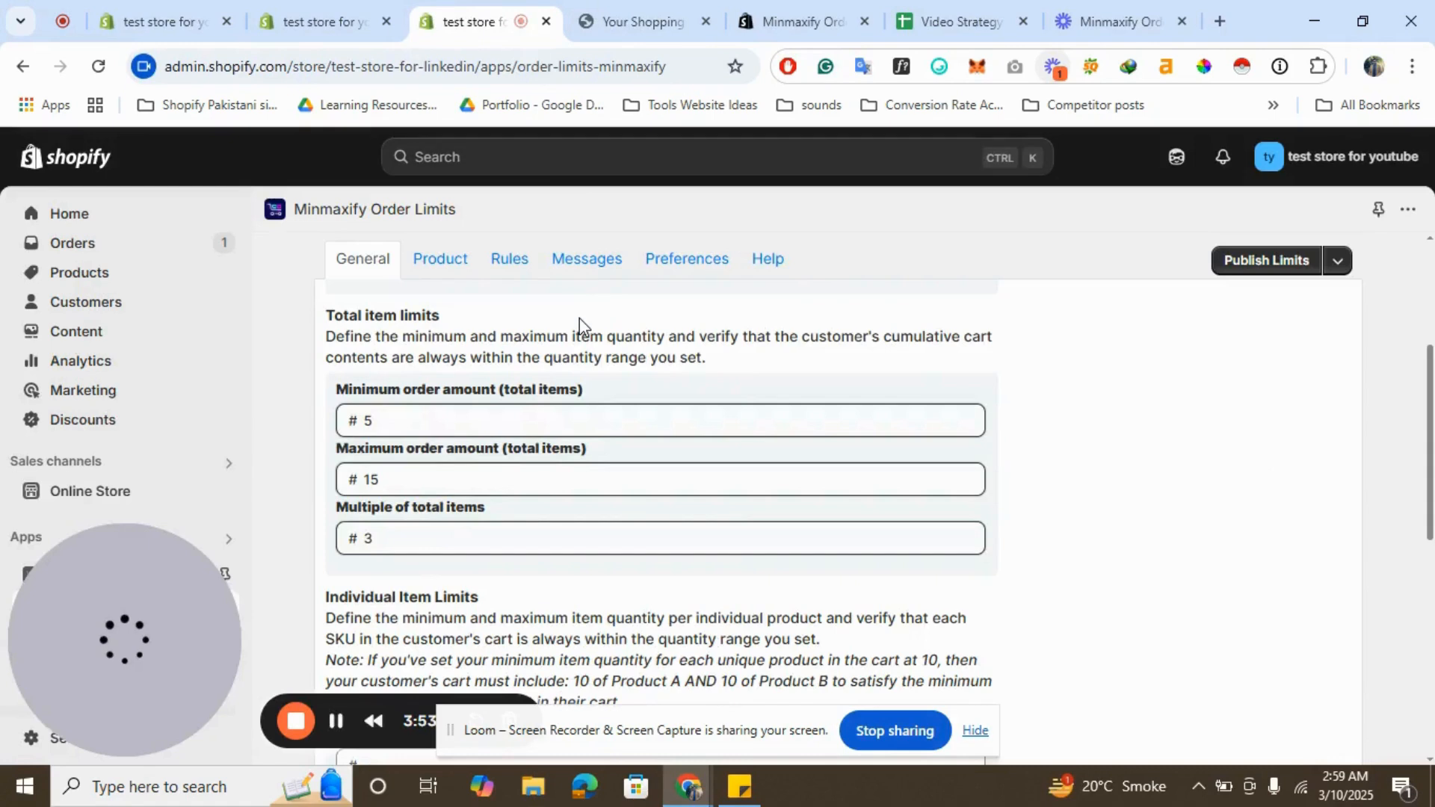